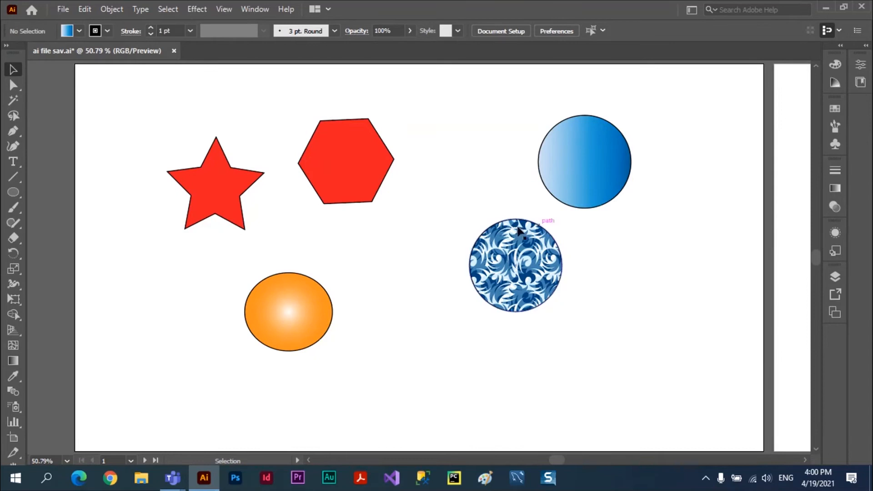
Step: Start exporting the artwork to the Desktop in JPEG format as ai file sav.jpg, proceeding to the JPEG options
{"action": "left_click", "coordinate": [63, 9]}
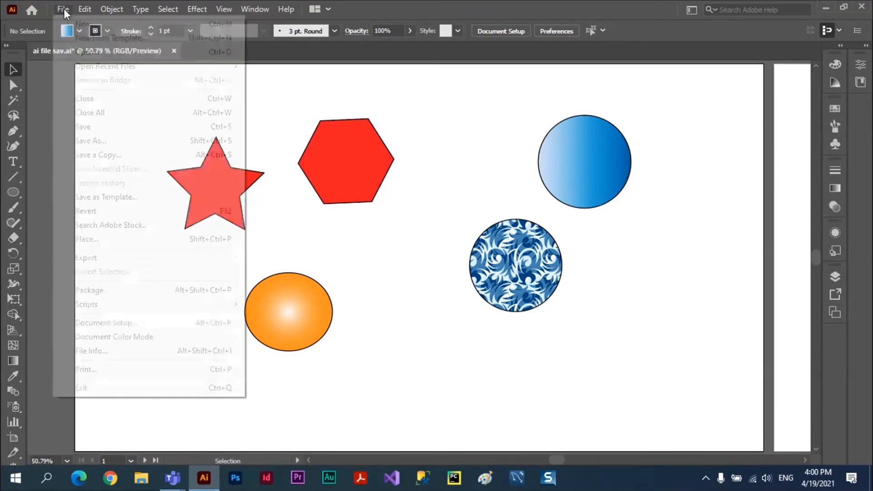
{"action": "mouse_move", "coordinate": [118, 257]}
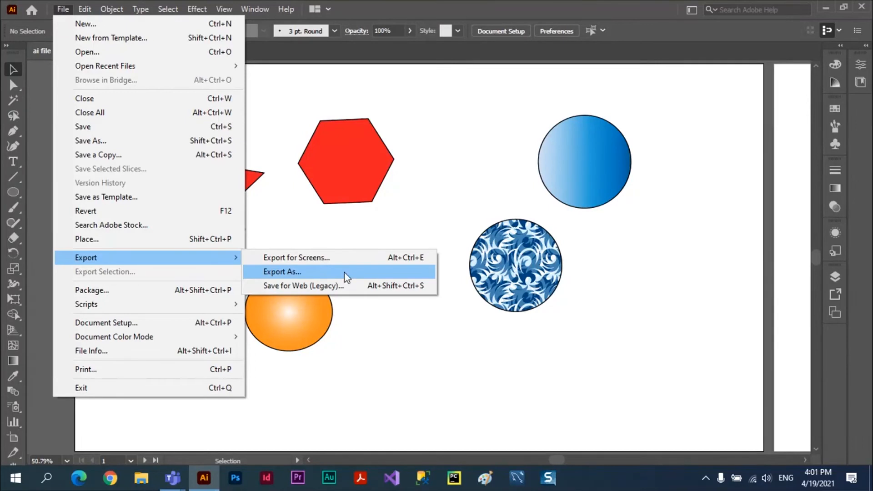
{"action": "left_click", "coordinate": [285, 272]}
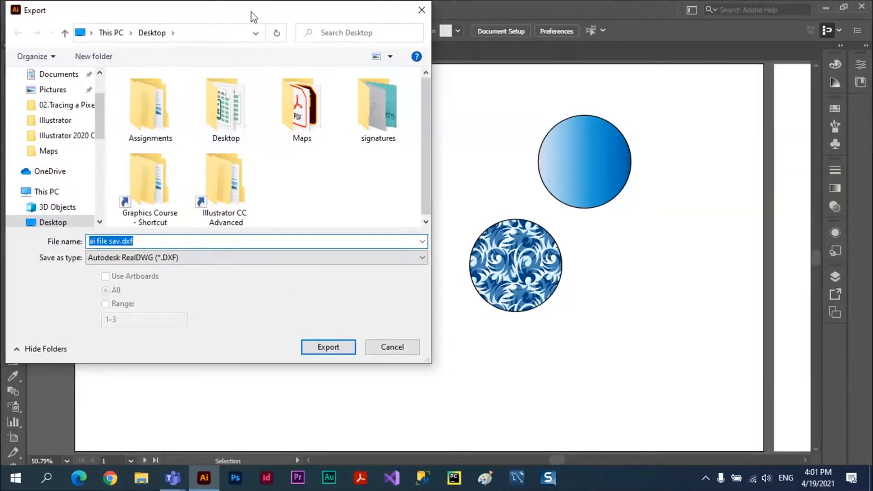
{"action": "left_click_drag", "start_coordinate": [252, 13], "coordinate": [405, 59]}
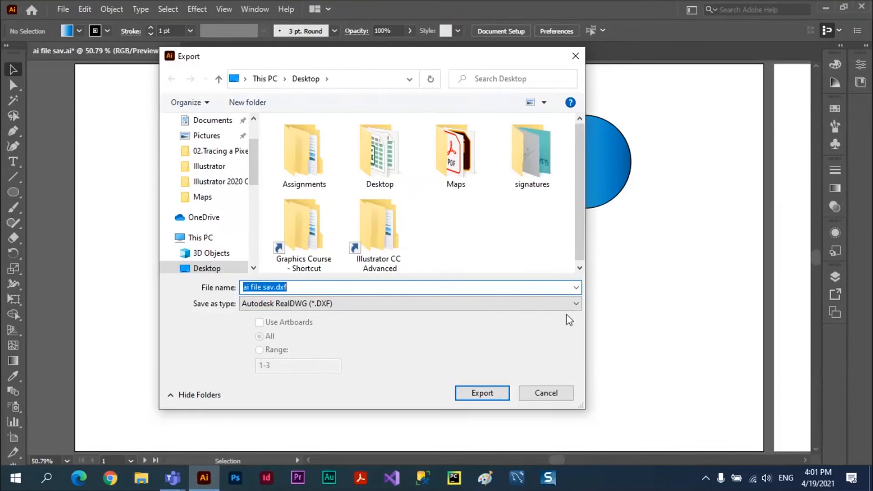
{"action": "left_click", "coordinate": [576, 305]}
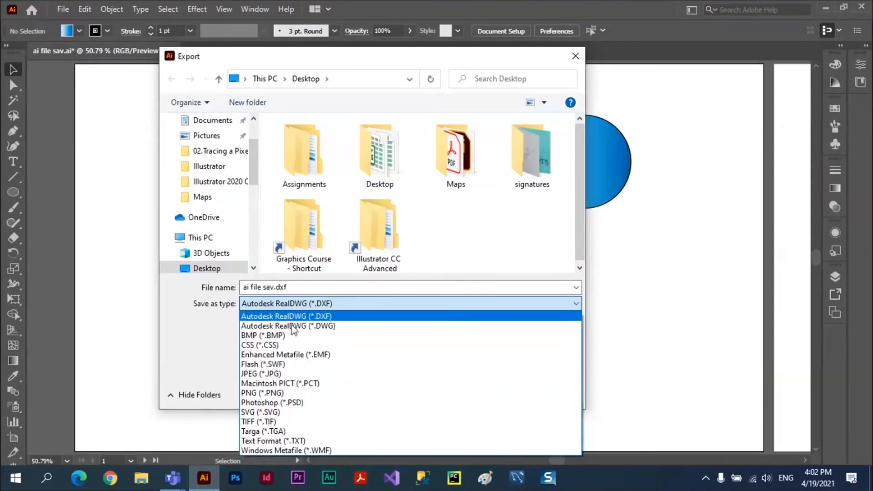
{"action": "left_click", "coordinate": [284, 374]}
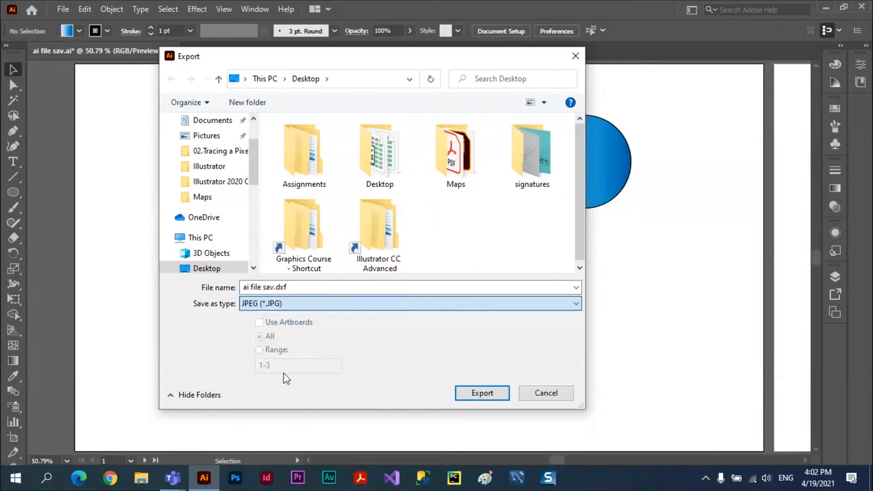
{"action": "left_click", "coordinate": [263, 287]}
{"action": "left_click", "coordinate": [263, 286]}
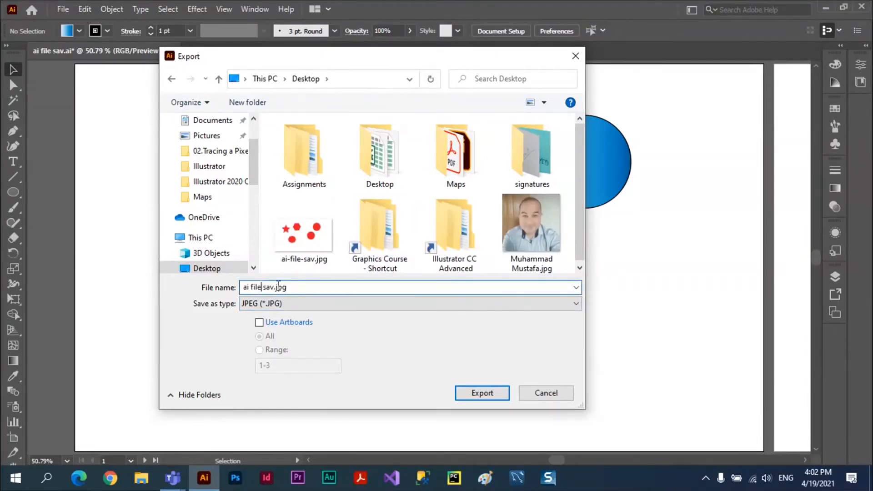
{"action": "left_click_drag", "start_coordinate": [308, 286], "coordinate": [222, 290]}
{"action": "left_click", "coordinate": [484, 392]}
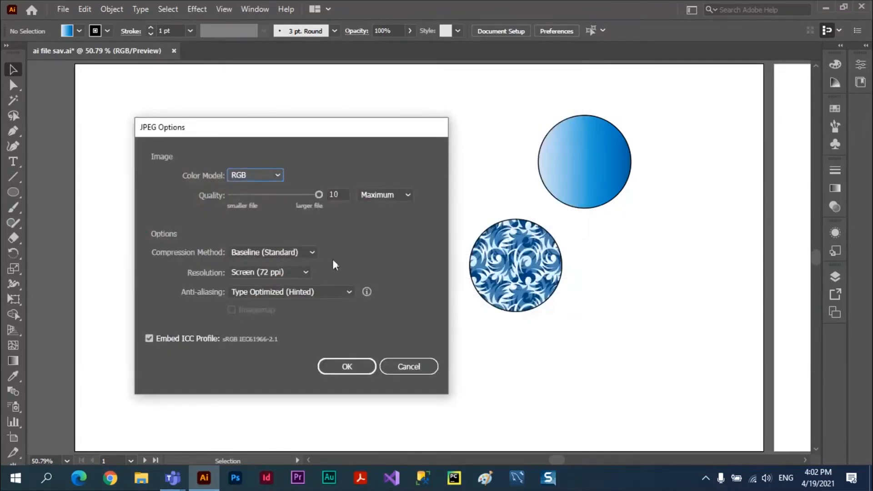
Step: Try the CMYK color model for the JPEG export and return it to RGB
{"action": "left_click_drag", "start_coordinate": [332, 130], "coordinate": [451, 107]}
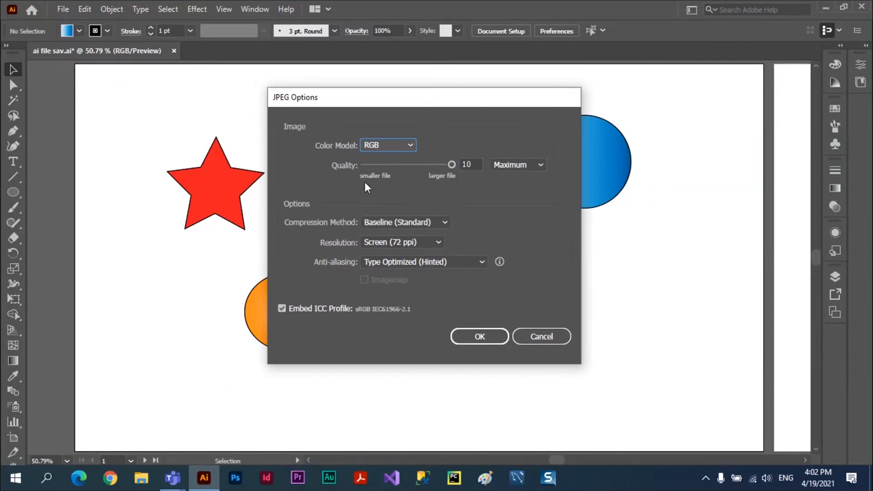
{"action": "left_click", "coordinate": [411, 144]}
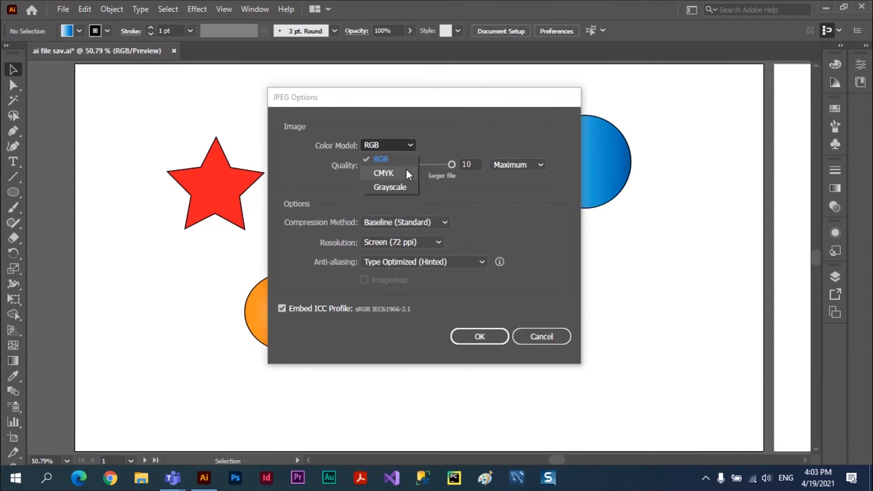
{"action": "left_click", "coordinate": [406, 174]}
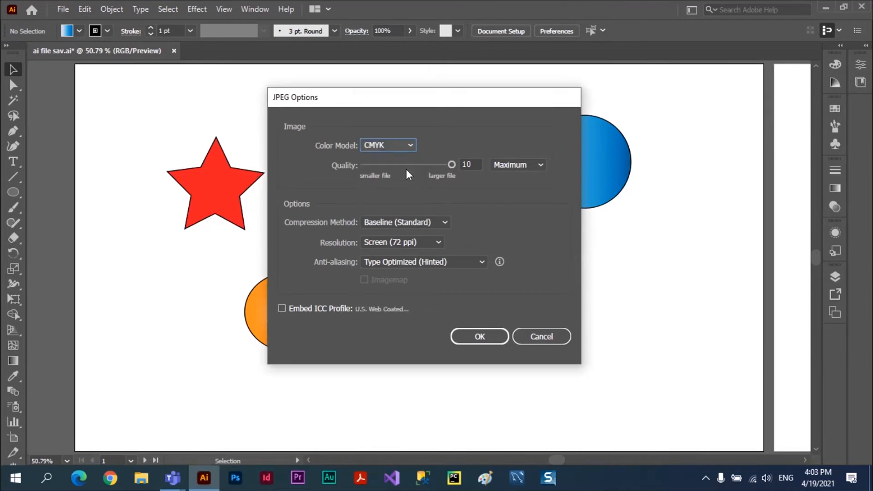
{"action": "left_click", "coordinate": [410, 146]}
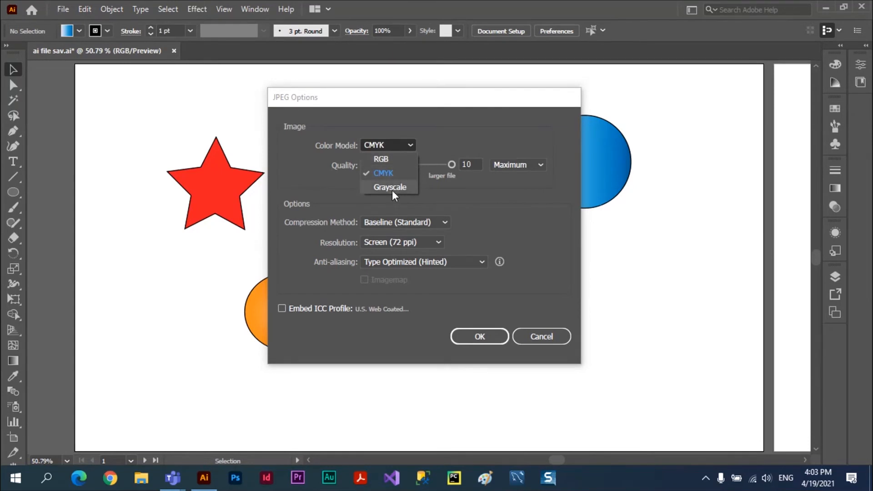
{"action": "left_click", "coordinate": [445, 115]}
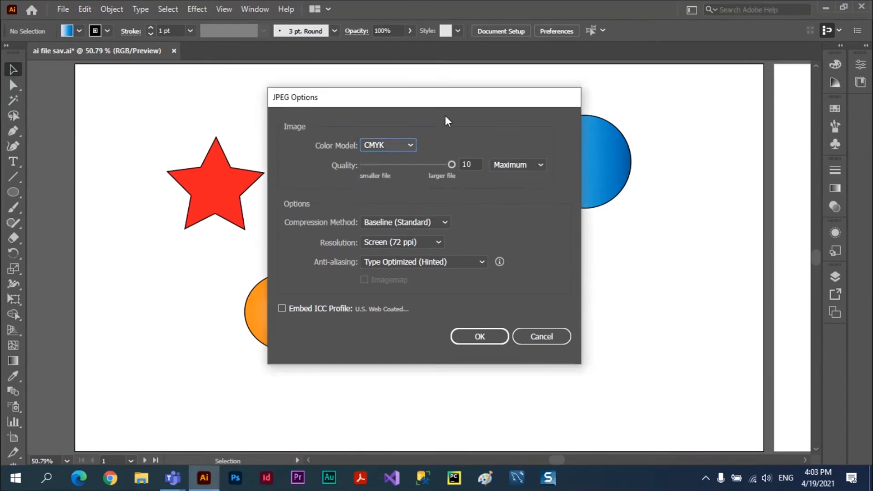
{"action": "left_click", "coordinate": [413, 147]}
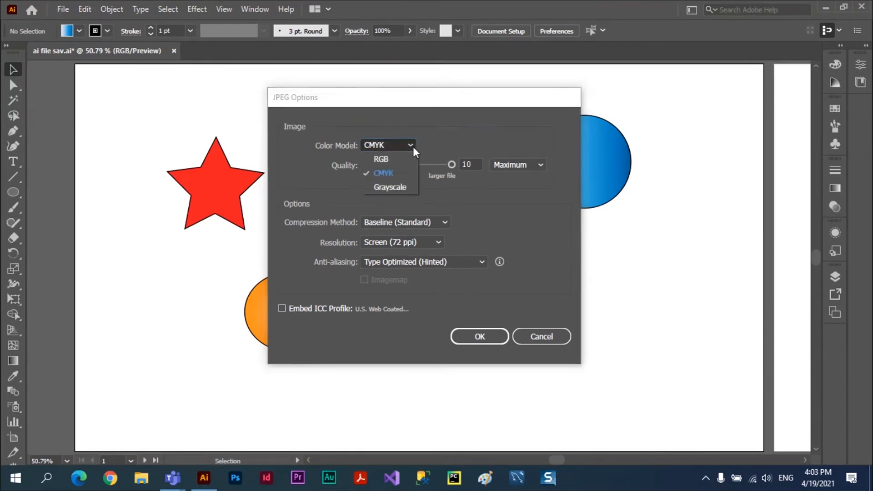
{"action": "left_click", "coordinate": [391, 157]}
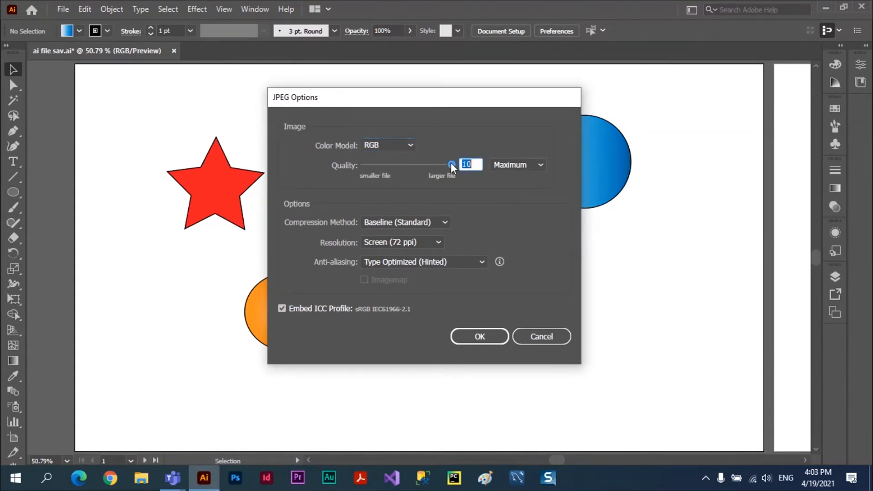
Step: Review the quality, compression method and resolution choices for the JPEG export
{"action": "mouse_move", "coordinate": [451, 164]}
{"action": "left_mouse_down"}
{"action": "mouse_move", "coordinate": [359, 167]}
{"action": "mouse_move", "coordinate": [463, 167]}
{"action": "left_mouse_up"}
{"action": "left_click", "coordinate": [444, 221]}
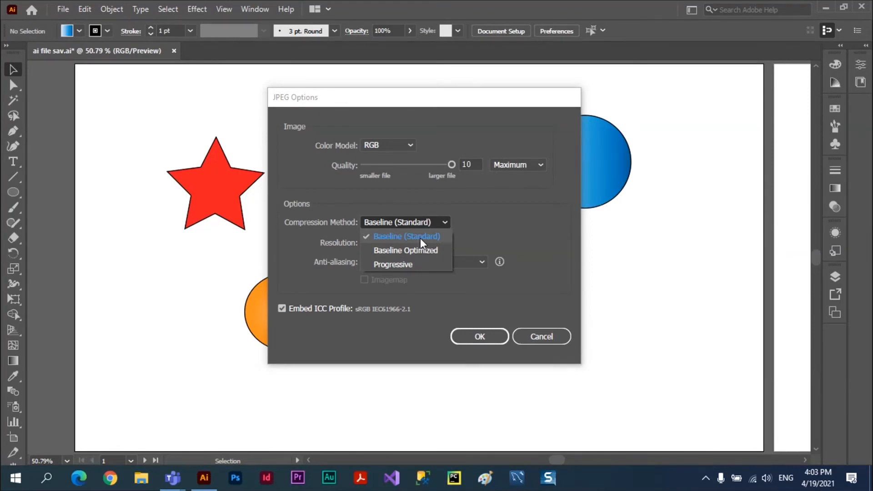
{"action": "left_click", "coordinate": [480, 214]}
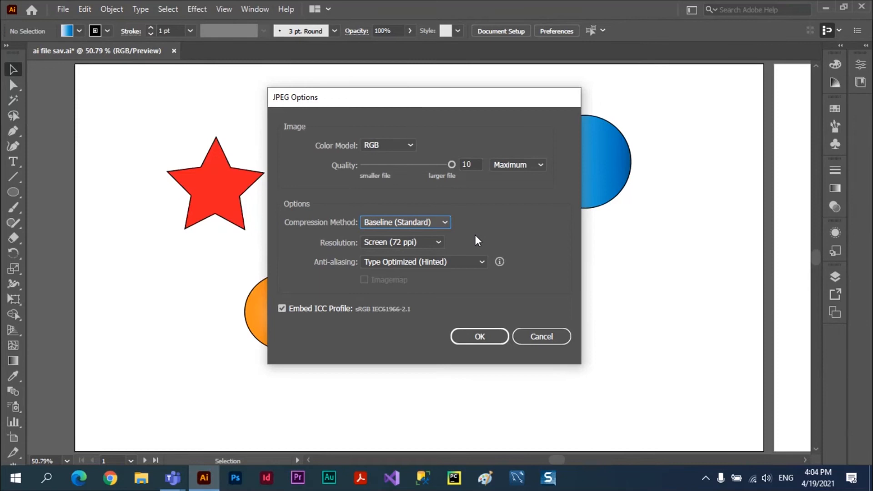
{"action": "left_click", "coordinate": [438, 244]}
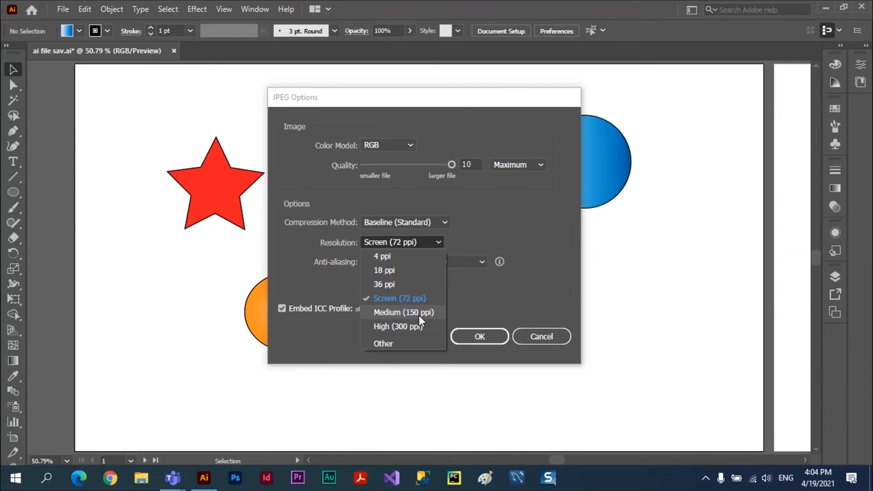
{"action": "left_click", "coordinate": [470, 282]}
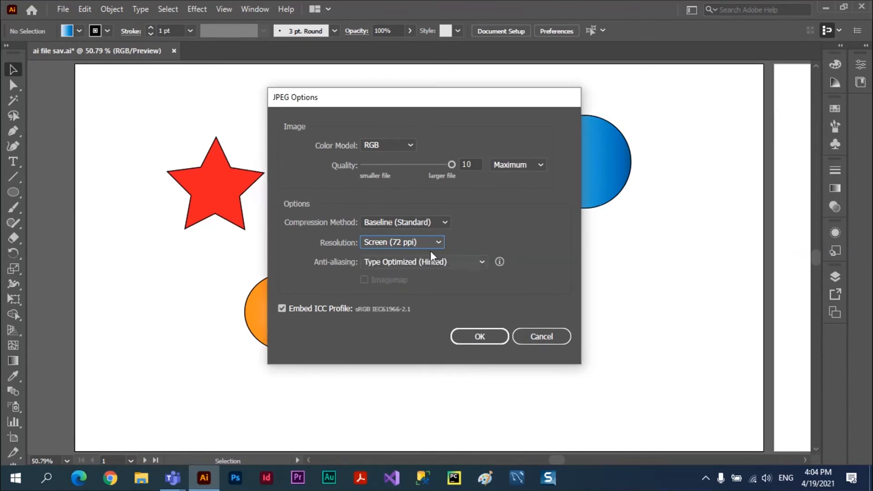
{"action": "left_click", "coordinate": [438, 242]}
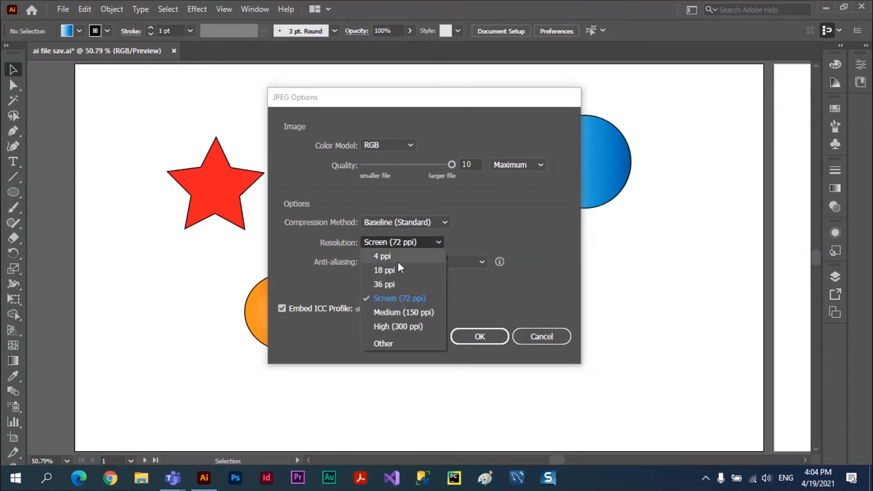
{"action": "left_click", "coordinate": [414, 299]}
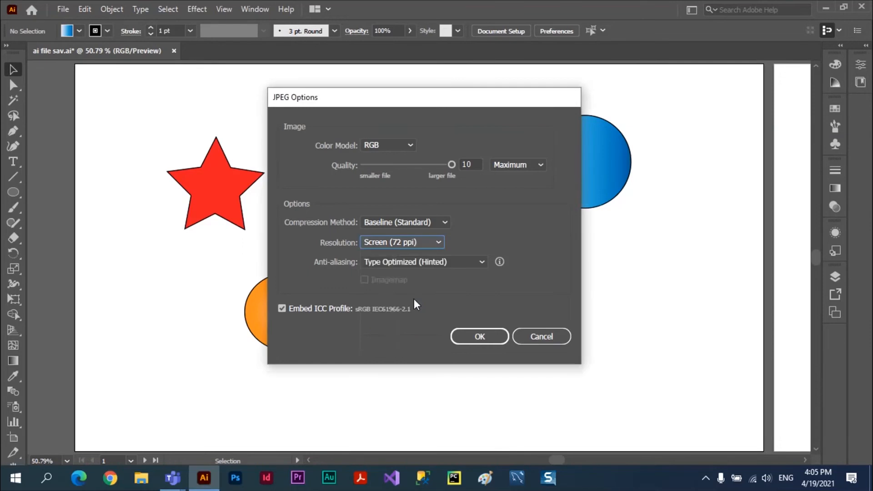
Step: Try the High (300 ppi) resolution for the JPEG export and return it to Screen (72 ppi)
{"action": "left_click", "coordinate": [438, 241]}
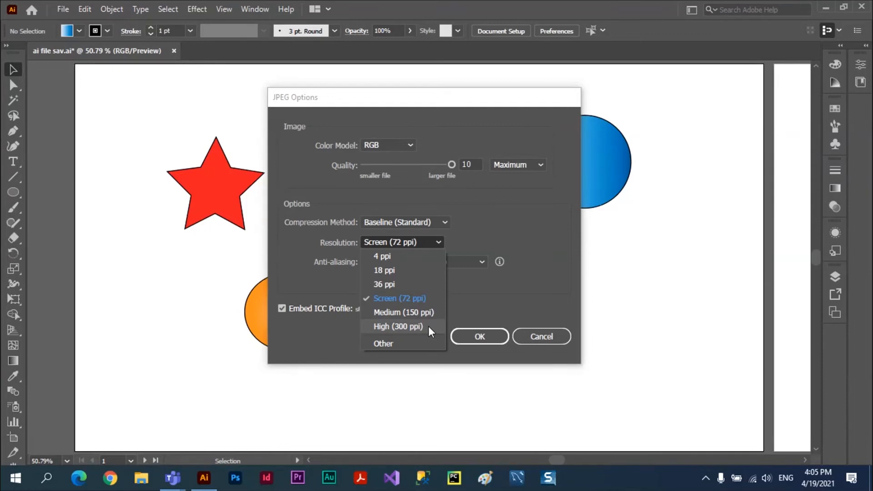
{"action": "left_click", "coordinate": [404, 326]}
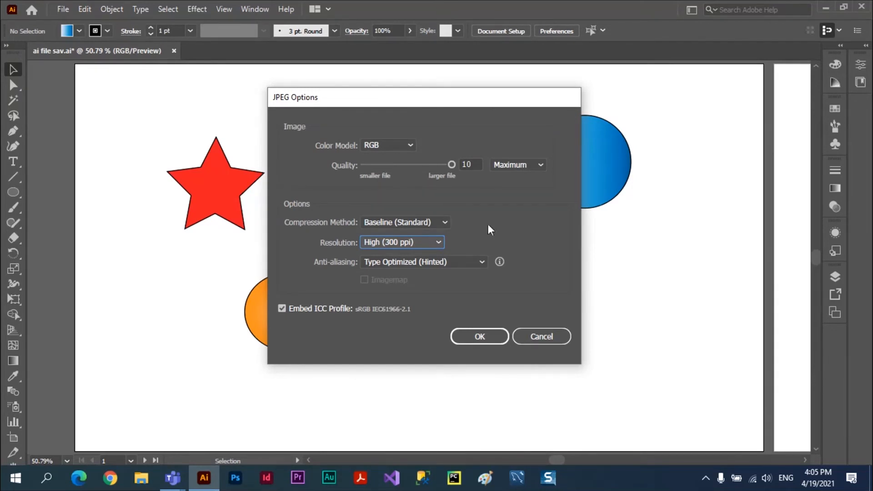
{"action": "left_click", "coordinate": [436, 243]}
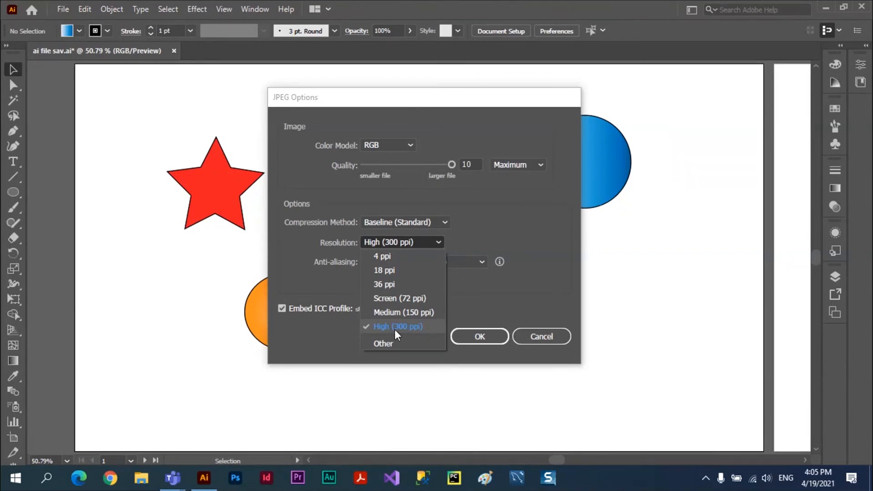
{"action": "left_click", "coordinate": [414, 298]}
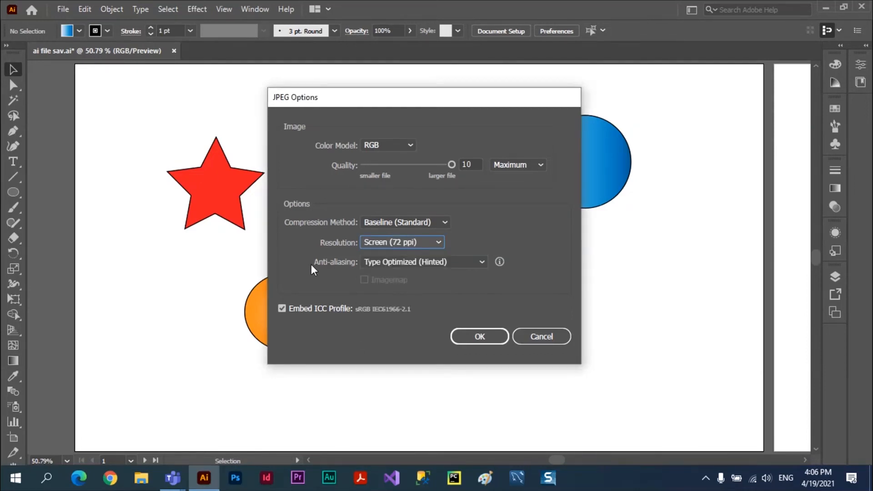
Step: Set the JPEG anti-aliasing to Art Optimized (Supersampling) and complete the export
{"action": "left_click", "coordinate": [481, 263]}
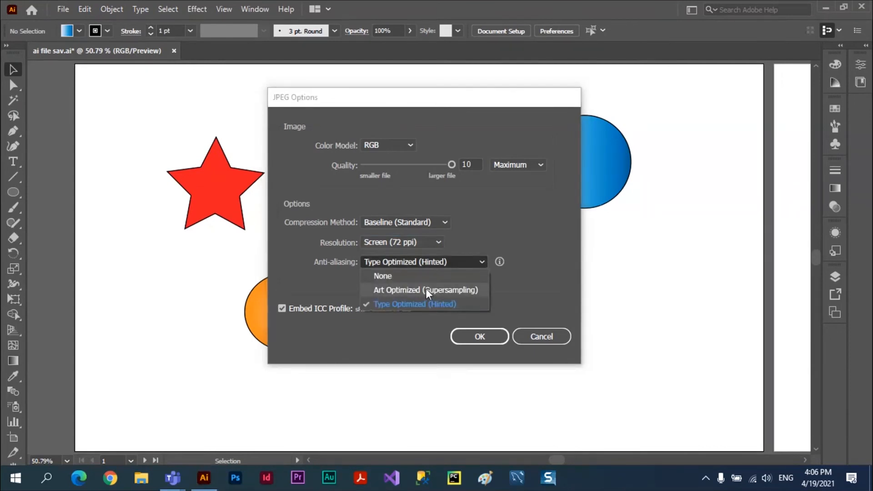
{"action": "left_click", "coordinate": [533, 267]}
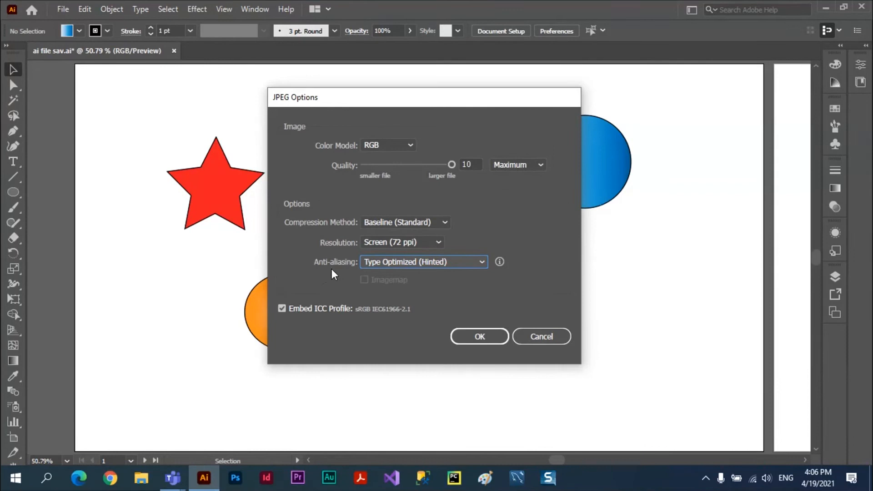
{"action": "left_click_drag", "start_coordinate": [367, 102], "coordinate": [578, 96]}
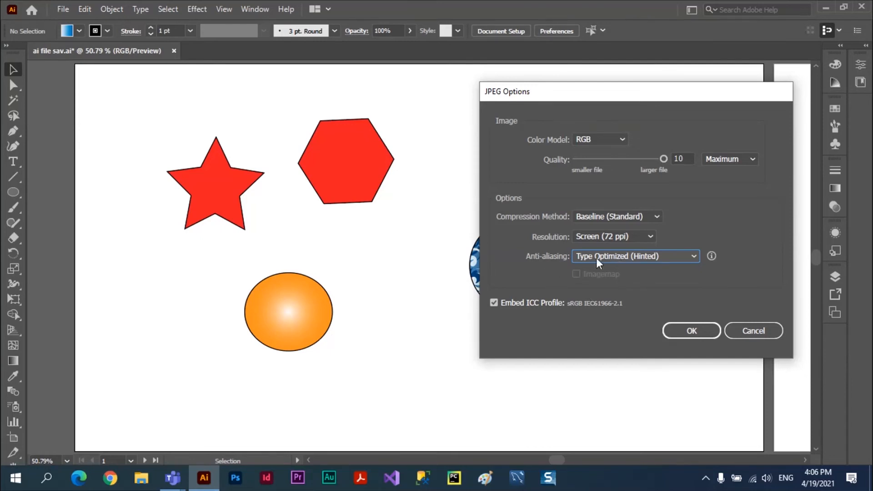
{"action": "left_click", "coordinate": [694, 258]}
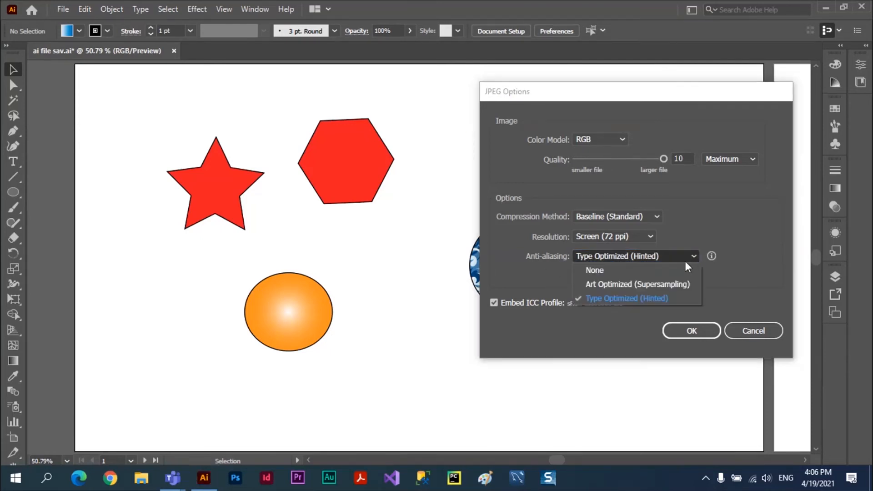
{"action": "left_click", "coordinate": [614, 285]}
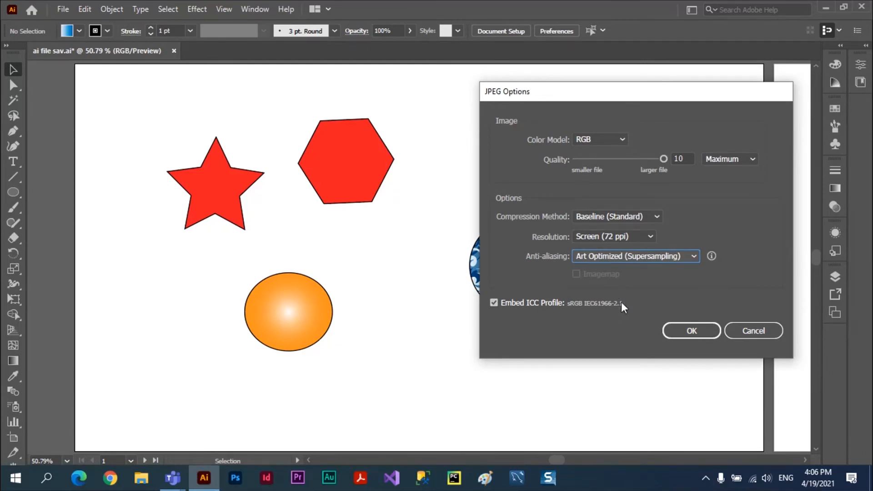
{"action": "left_click", "coordinate": [692, 332]}
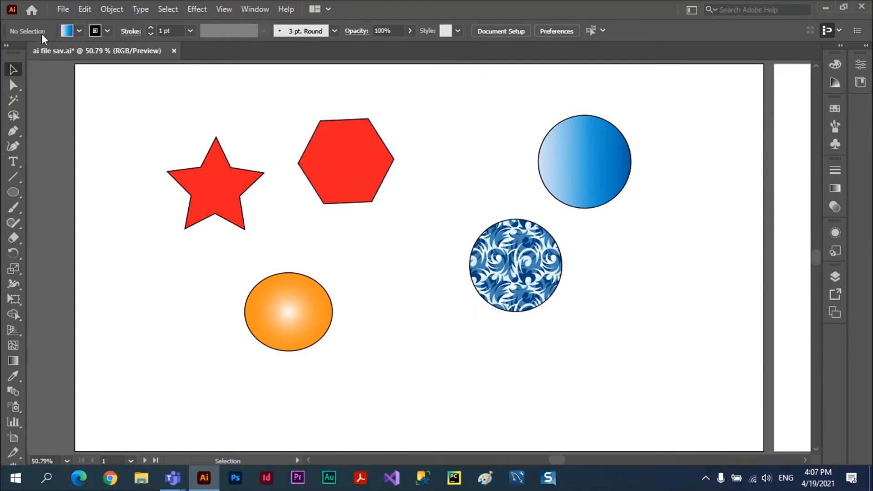
Step: Start exporting the artwork to the Desktop in PNG format as ai file sav.png
{"action": "left_click", "coordinate": [63, 9]}
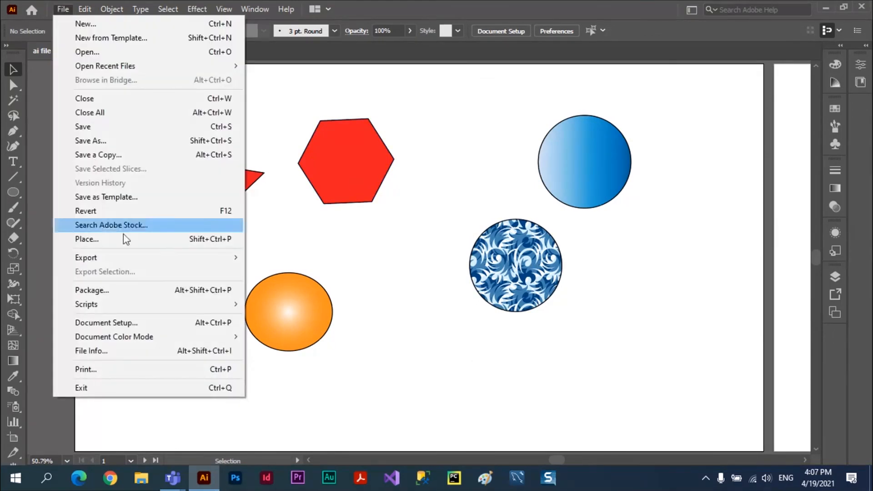
{"action": "mouse_move", "coordinate": [127, 258]}
{"action": "left_click", "coordinate": [277, 273]}
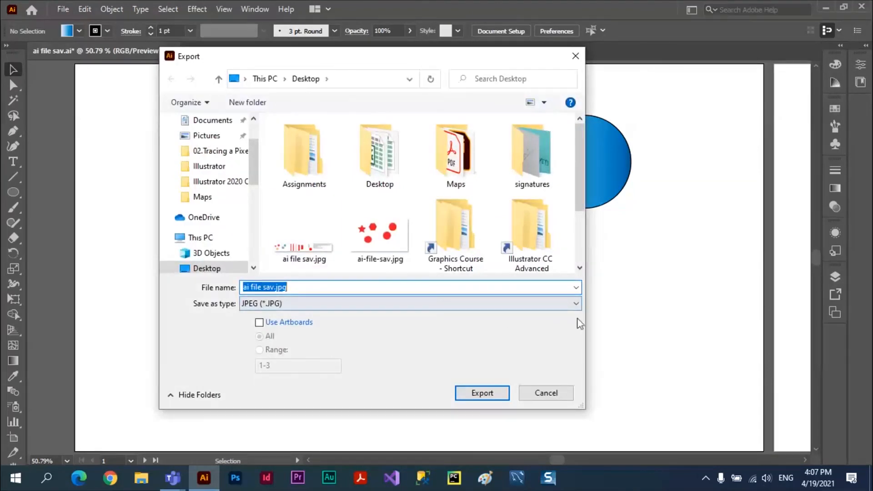
{"action": "left_click", "coordinate": [576, 304]}
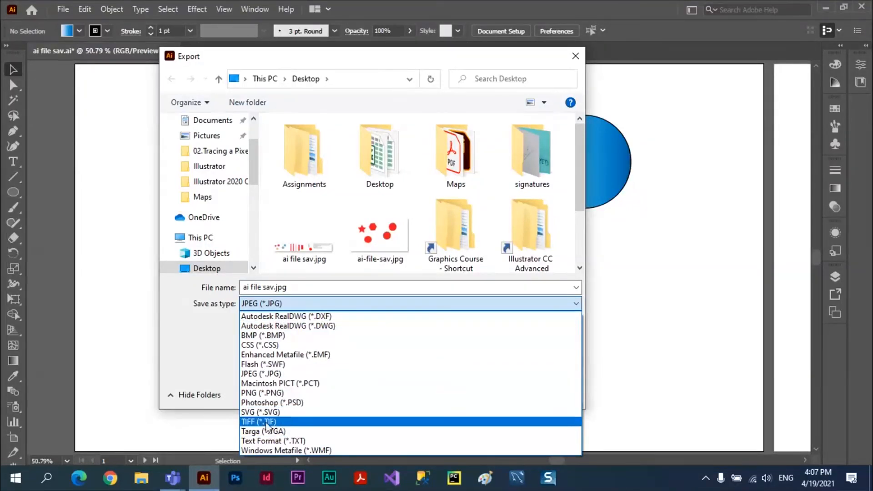
{"action": "left_click", "coordinate": [273, 394]}
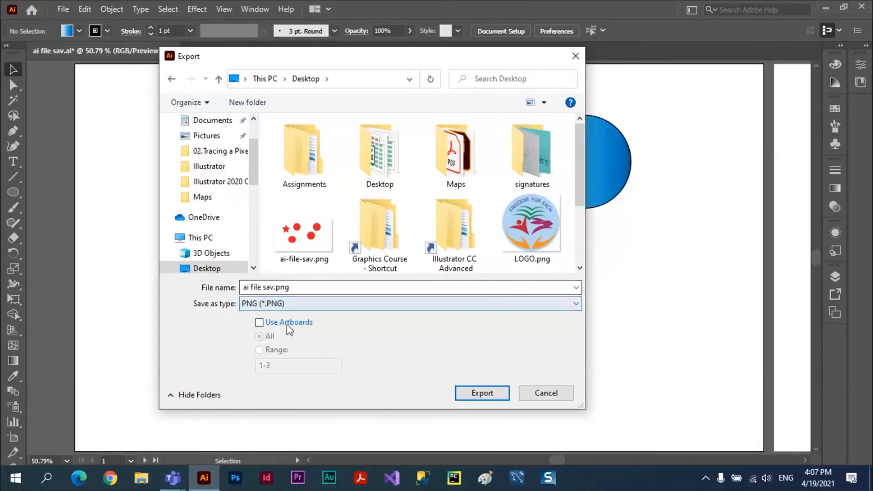
{"action": "left_click", "coordinate": [473, 394]}
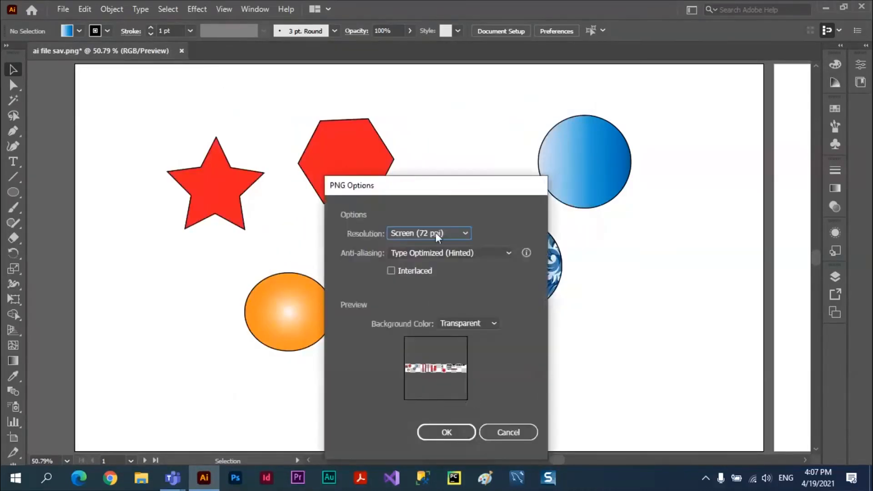
Step: Review the PNG resolution choices, keep Screen (72 ppi), and complete the export
{"action": "left_click_drag", "start_coordinate": [424, 188], "coordinate": [401, 84]}
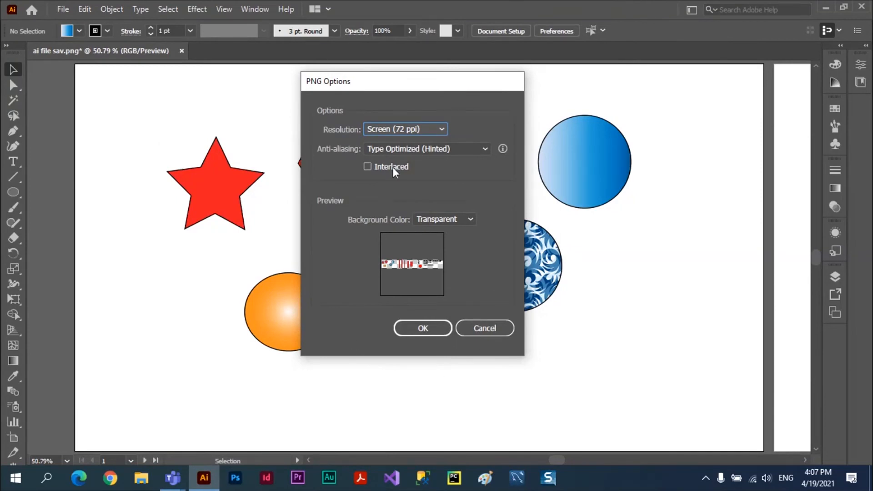
{"action": "left_click", "coordinate": [440, 126]}
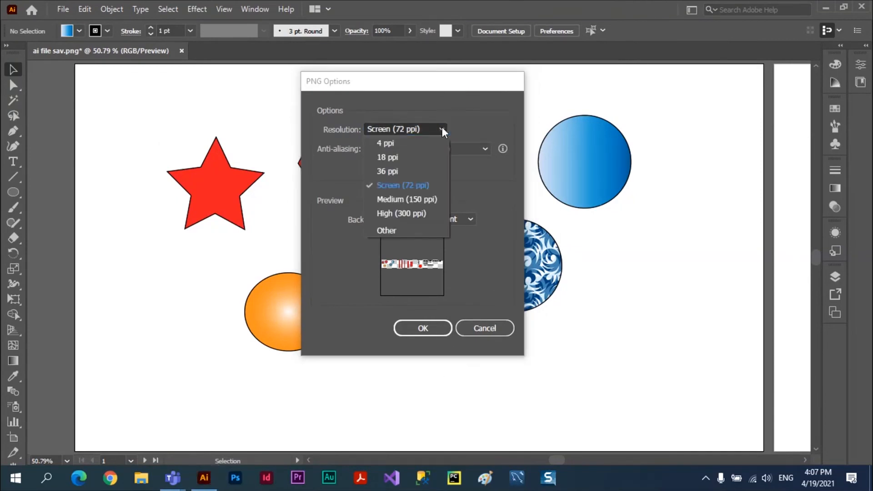
{"action": "left_click", "coordinate": [442, 127]}
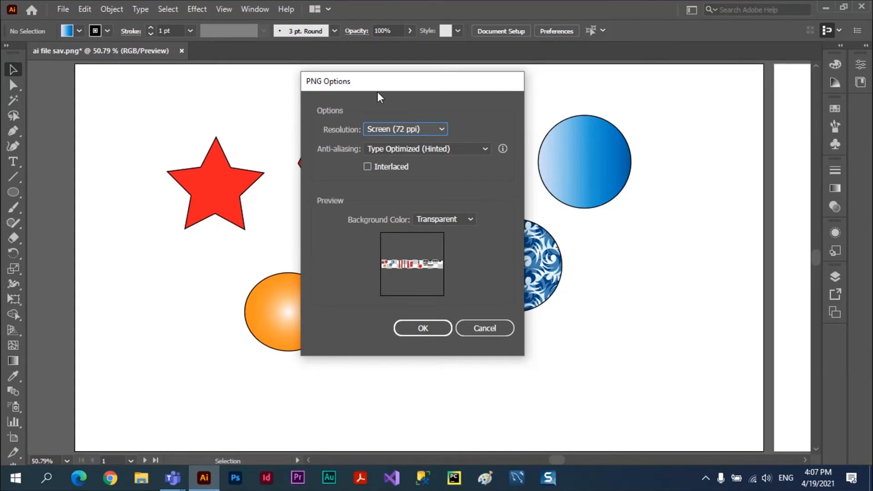
{"action": "left_click", "coordinate": [412, 327]}
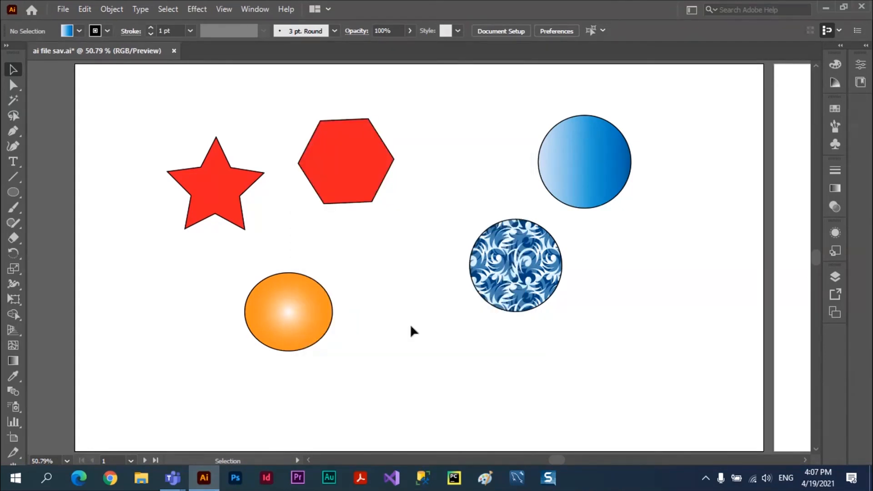
Step: Export the artwork to the Desktop as the TIFF file ai file sav.tif, using RGB and High (300 ppi)
{"action": "left_click", "coordinate": [63, 9]}
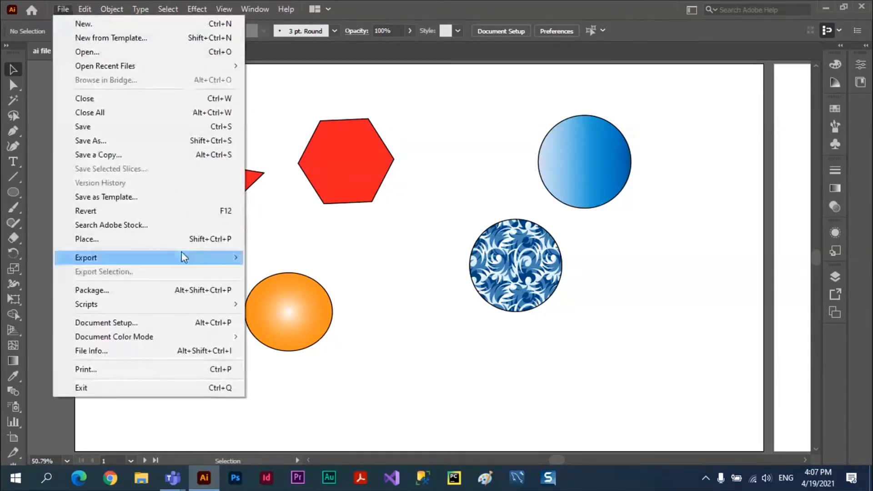
{"action": "mouse_move", "coordinate": [181, 255]}
{"action": "left_click", "coordinate": [290, 272]}
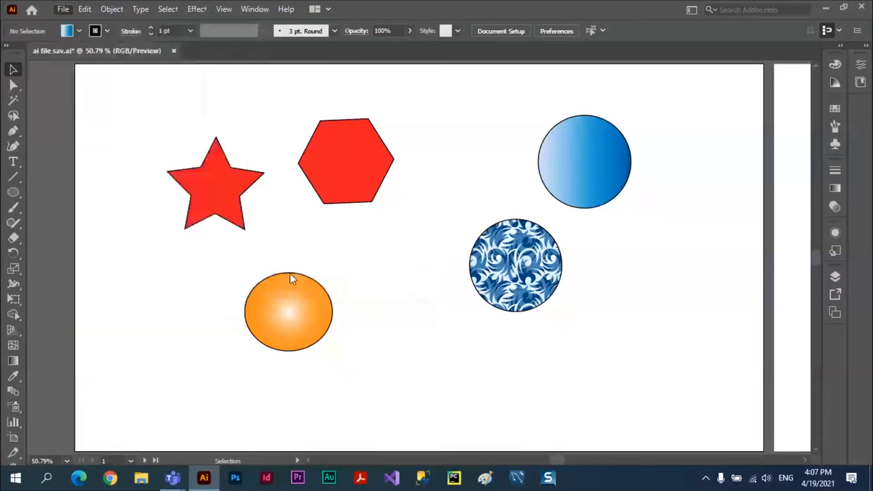
{"action": "left_click", "coordinate": [576, 303]}
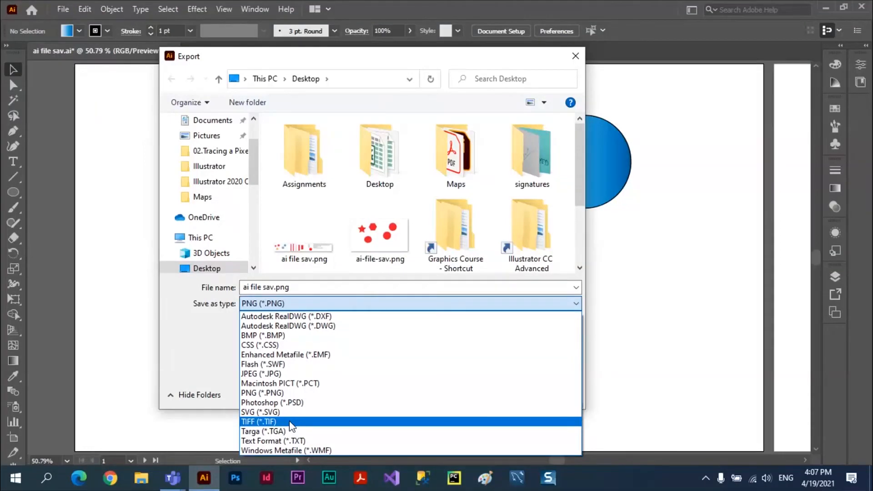
{"action": "left_click", "coordinate": [290, 422]}
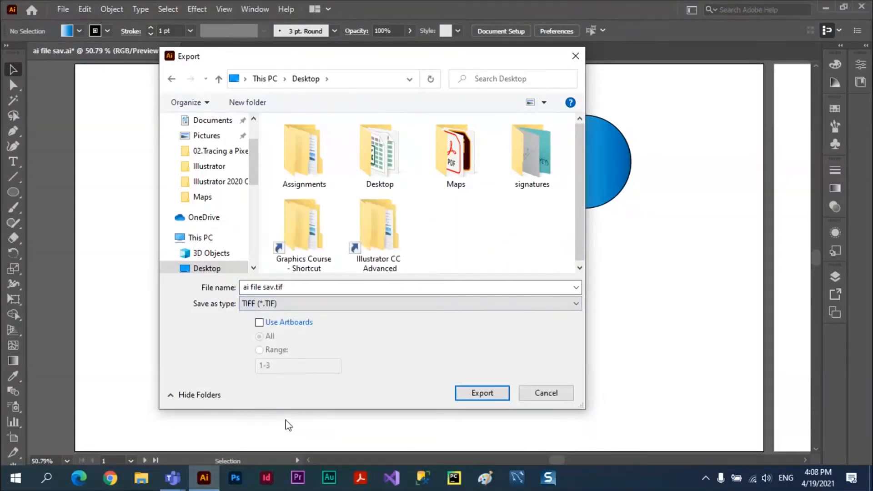
{"action": "left_click", "coordinate": [481, 394]}
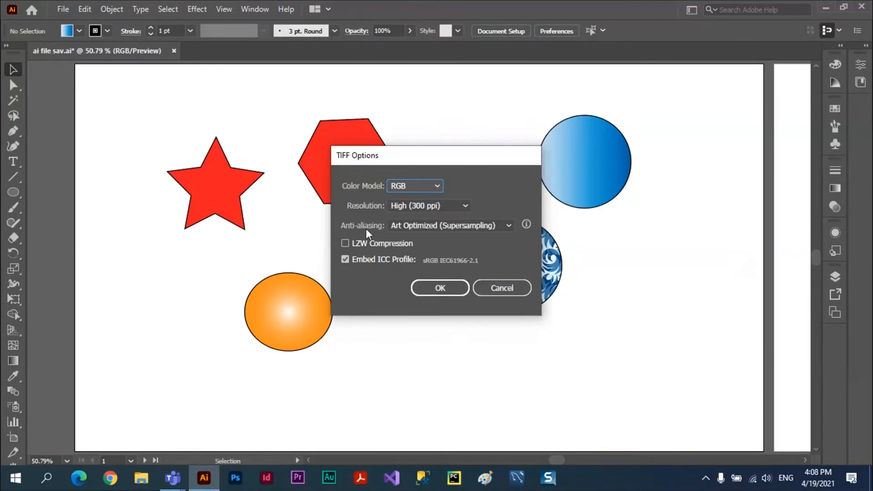
{"action": "left_click", "coordinate": [446, 290]}
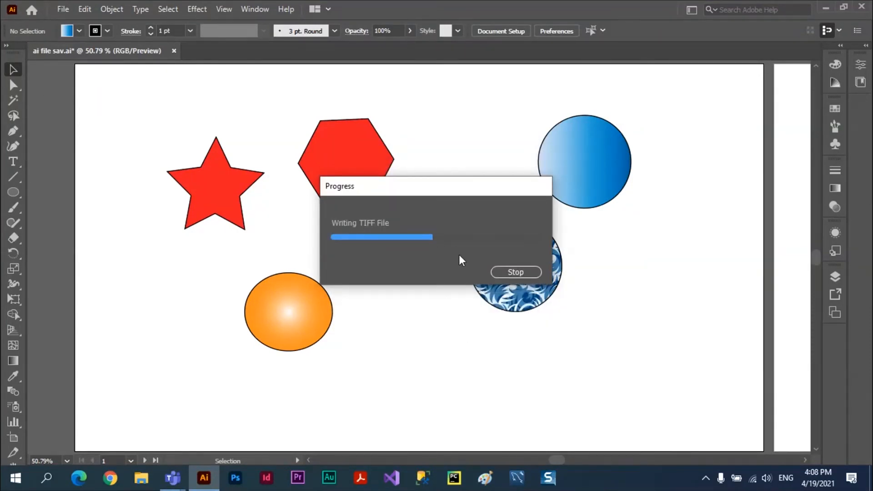
Step: Review the file types offered by Export As, and close the dialog without exporting
{"action": "left_click", "coordinate": [63, 13]}
{"action": "mouse_move", "coordinate": [148, 266]}
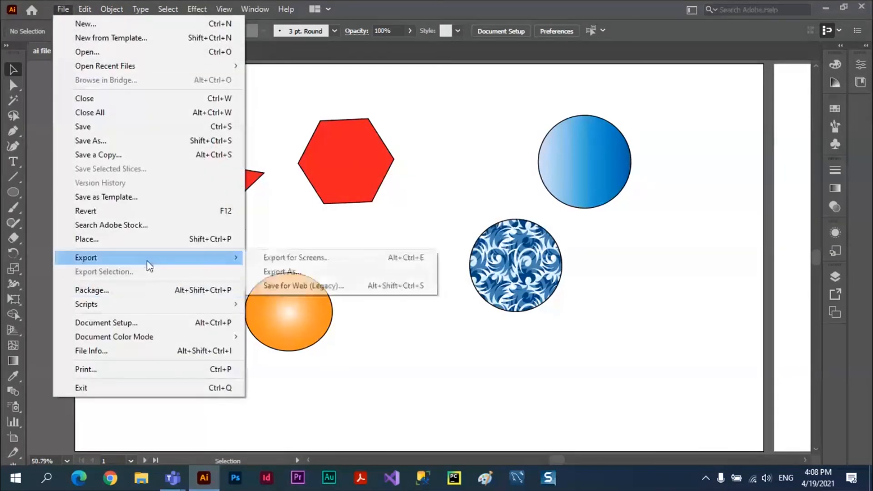
{"action": "left_click", "coordinate": [268, 272]}
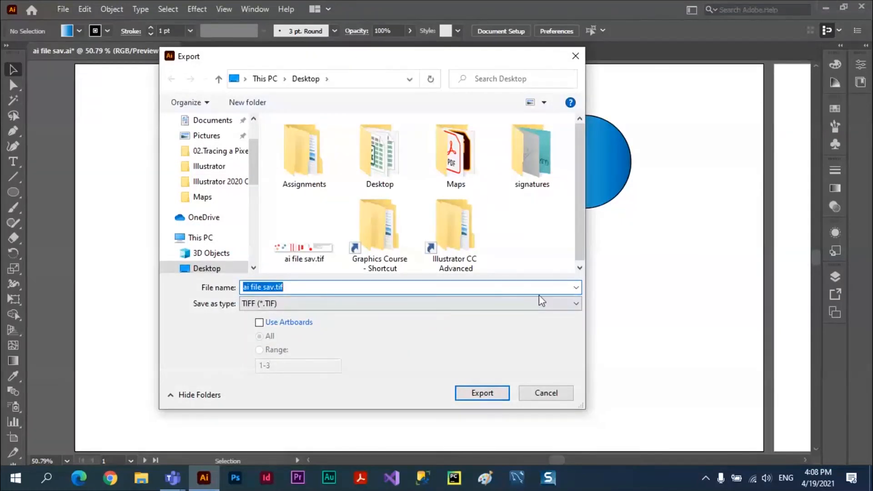
{"action": "left_click", "coordinate": [576, 303]}
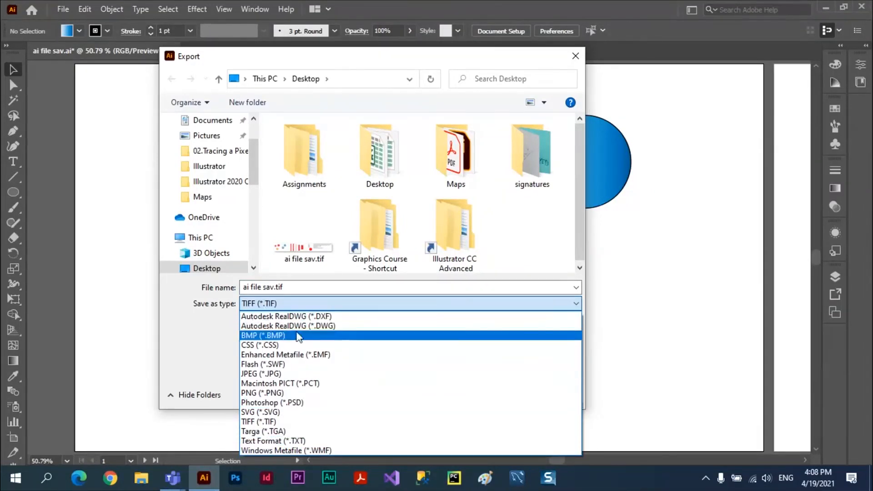
{"action": "left_click", "coordinate": [513, 53]}
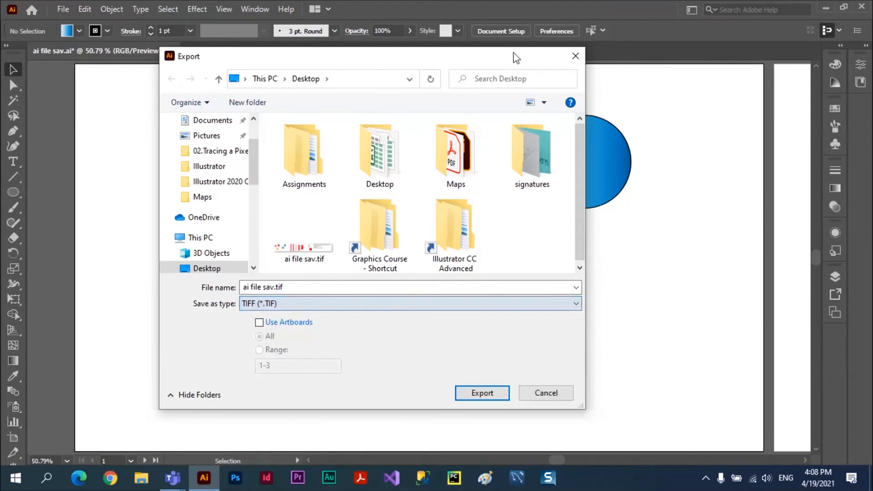
{"action": "left_click", "coordinate": [575, 56]}
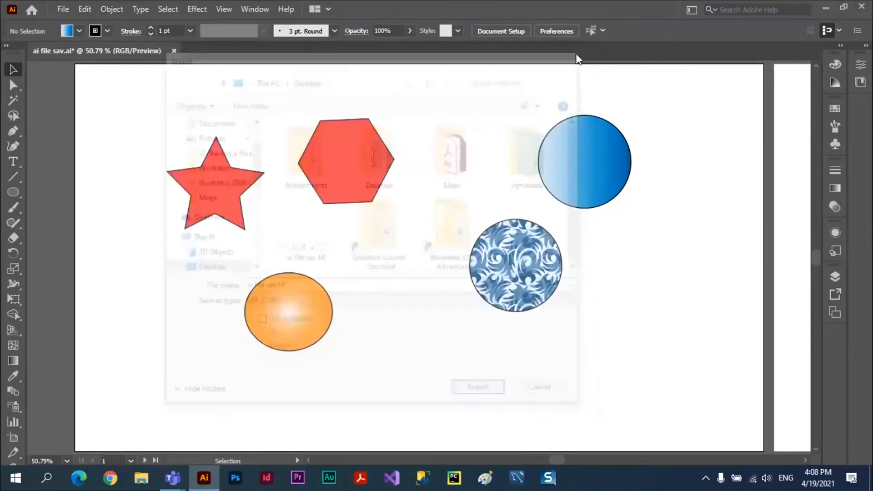
Step: Switch to the Windows desktop and inspect the file details of the exported TIFF and PNG
{"action": "left_click", "coordinate": [824, 10]}
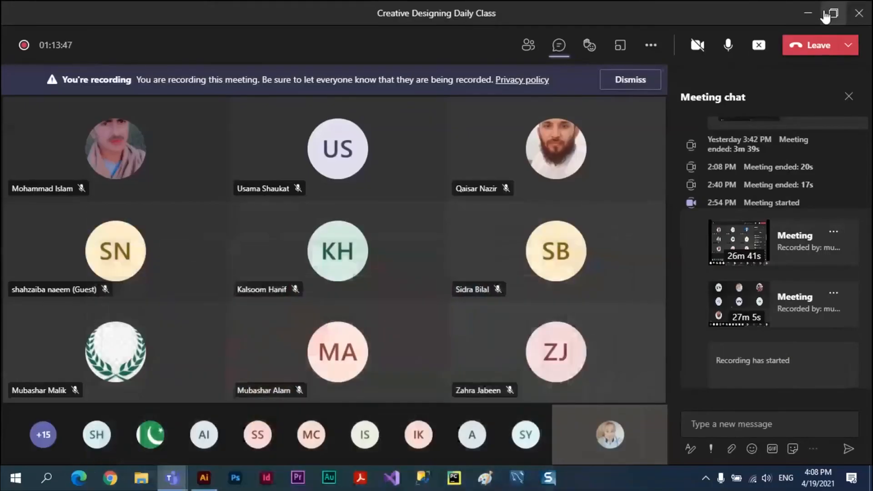
{"action": "left_click", "coordinate": [808, 14]}
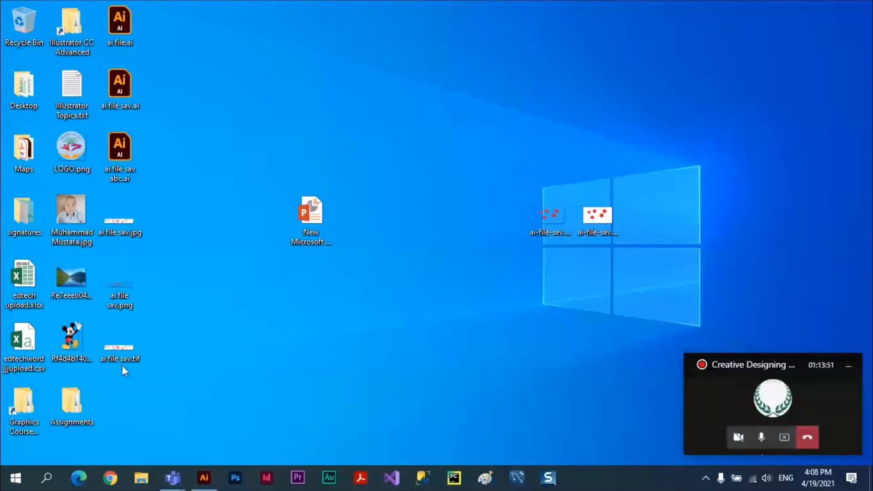
{"action": "left_click", "coordinate": [123, 357]}
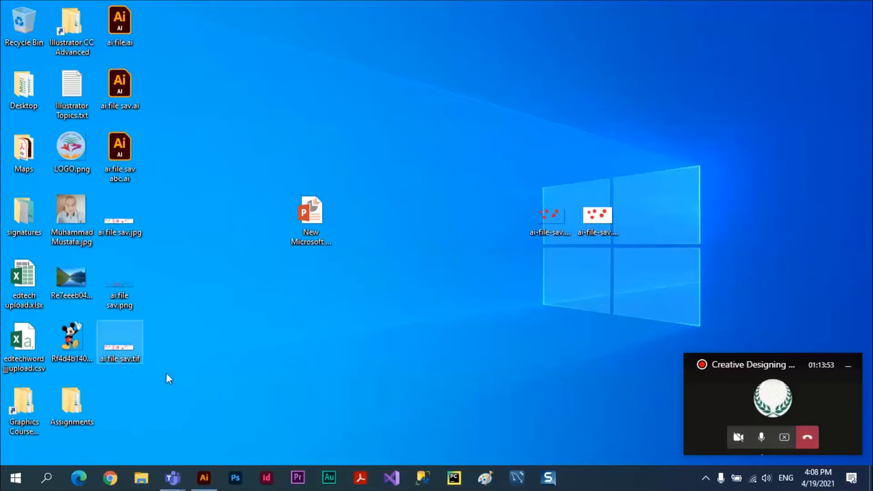
{"action": "mouse_move", "coordinate": [123, 356]}
{"action": "mouse_move", "coordinate": [125, 280]}
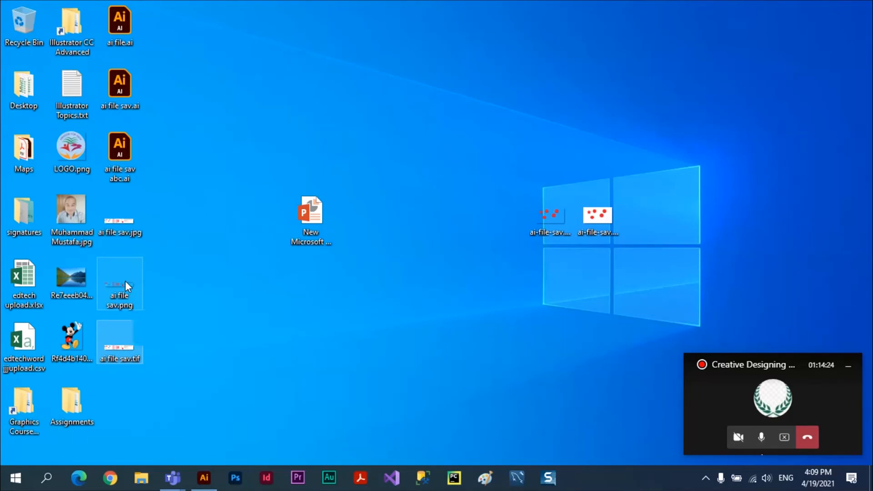
{"action": "left_click", "coordinate": [124, 280]}
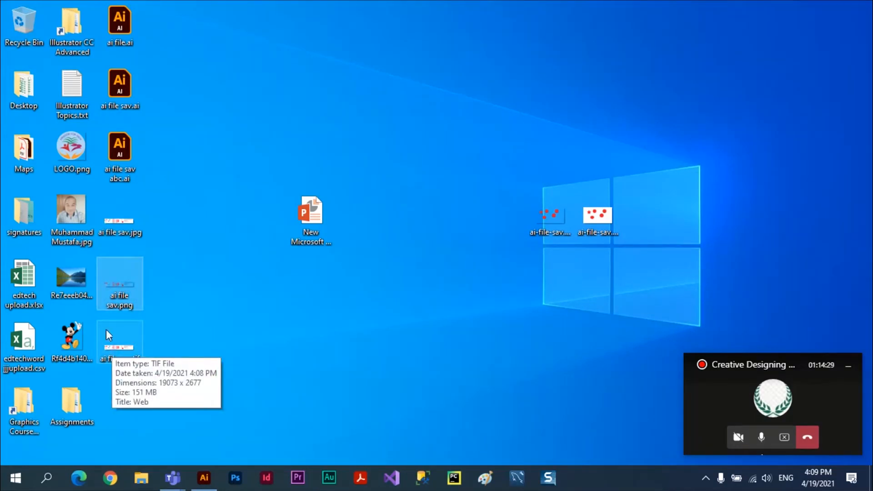
{"action": "mouse_move", "coordinate": [118, 282]}
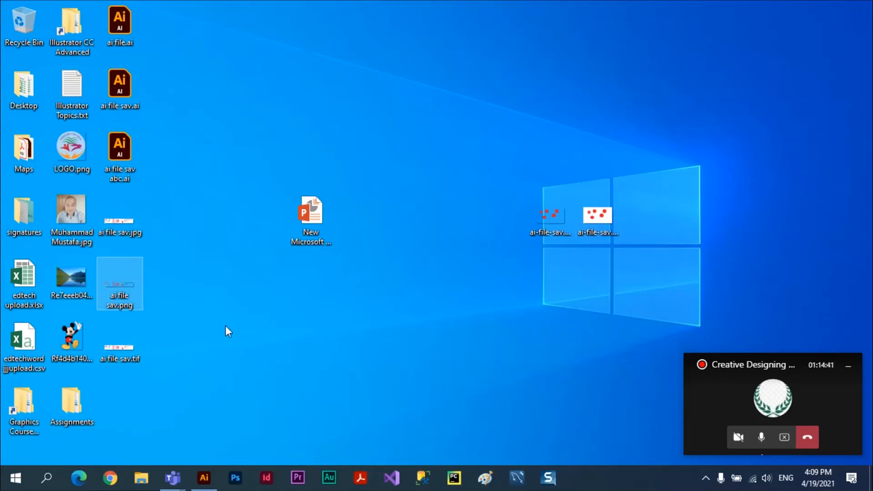
Step: Switch back to Illustrator, examine the Export As format list again, and cancel the export
{"action": "left_click", "coordinate": [207, 485]}
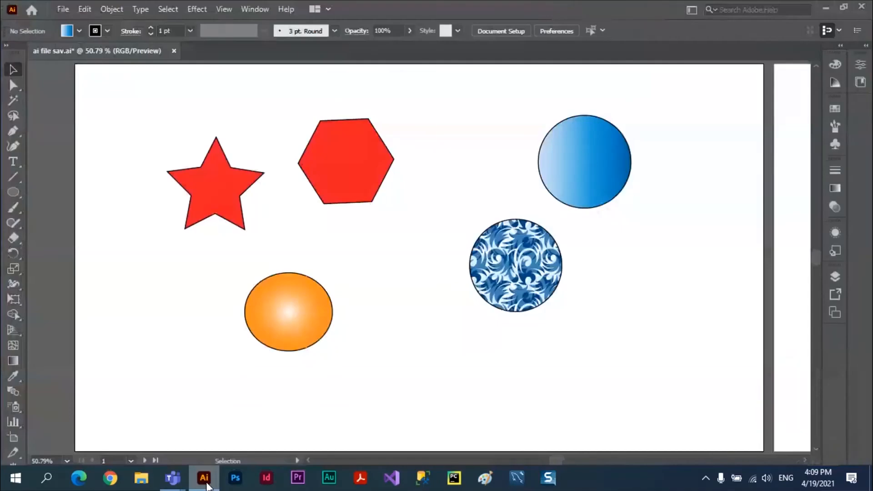
{"action": "left_click", "coordinate": [62, 9]}
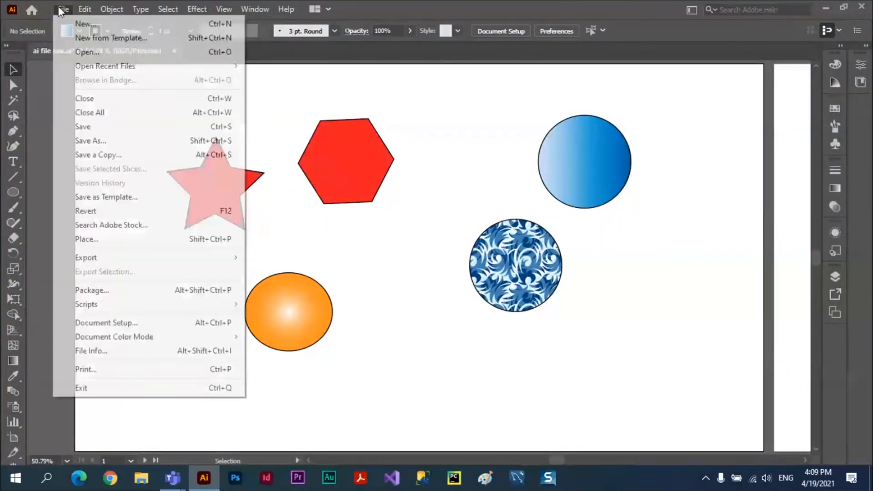
{"action": "mouse_move", "coordinate": [139, 252]}
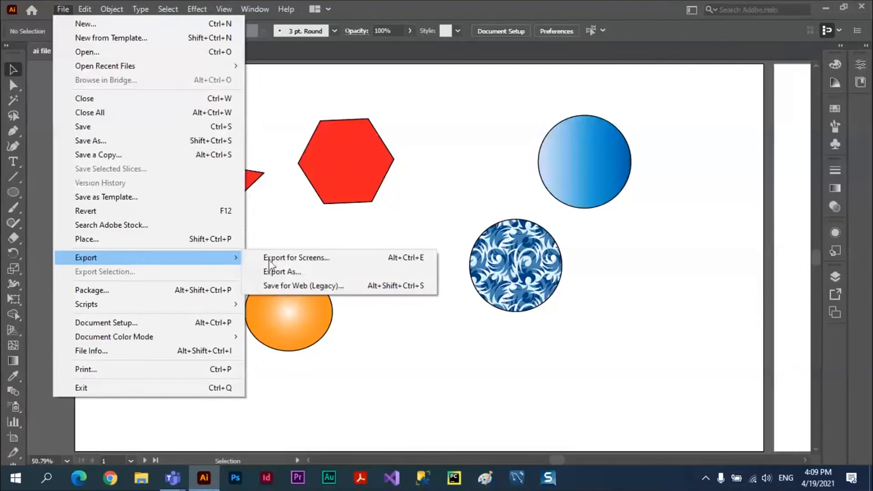
{"action": "left_click", "coordinate": [291, 273]}
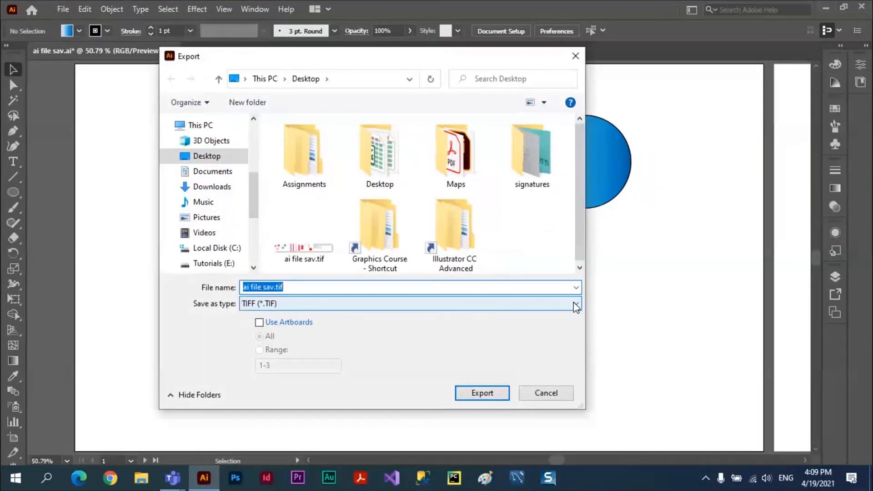
{"action": "left_click", "coordinate": [574, 305]}
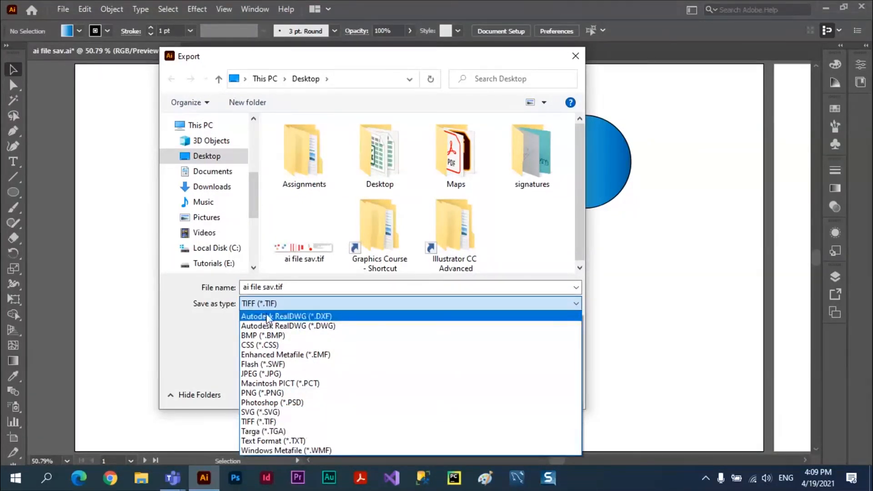
{"action": "left_click", "coordinate": [575, 56]}
{"action": "left_click", "coordinate": [575, 56]}
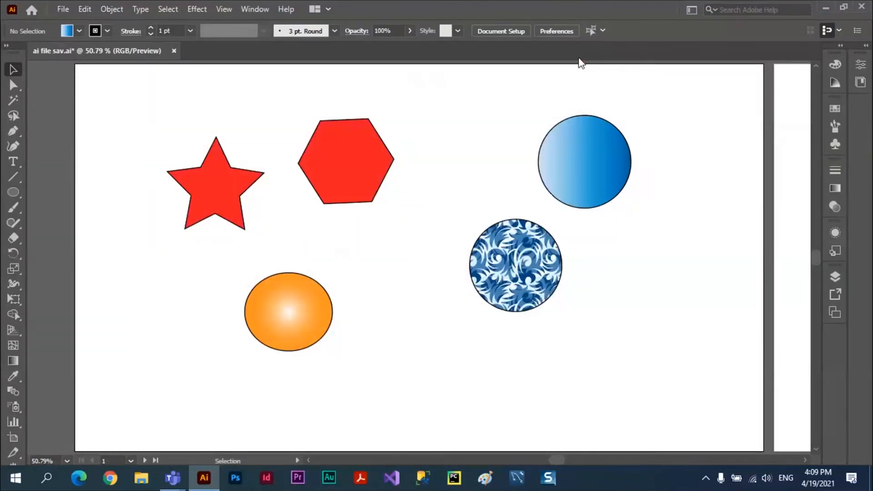
Step: Review the document's artboards in Export for Screens, and close the dialog without exporting
{"action": "left_click", "coordinate": [62, 9]}
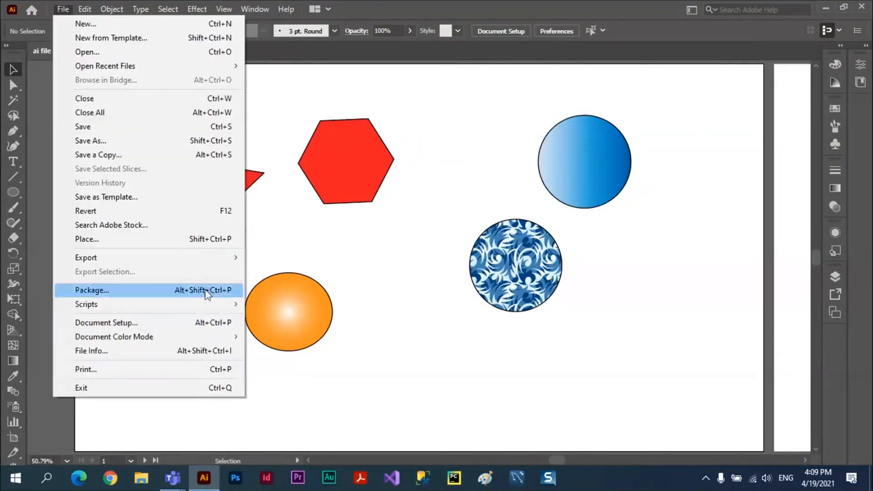
{"action": "mouse_move", "coordinate": [189, 263]}
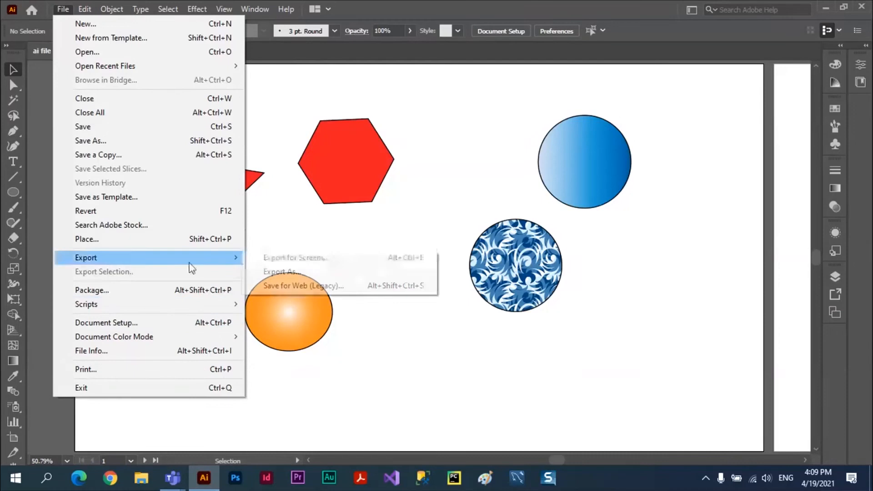
{"action": "left_click", "coordinate": [296, 262]}
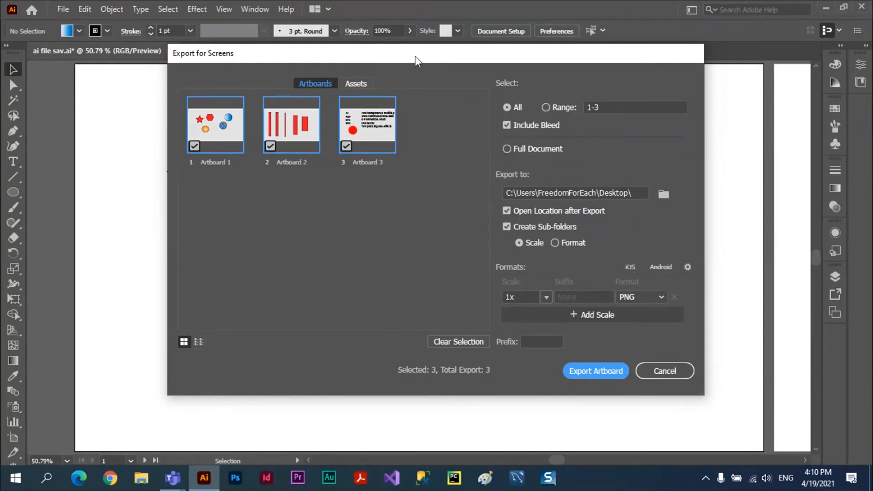
{"action": "left_click_drag", "start_coordinate": [415, 58], "coordinate": [370, 75]}
{"action": "left_click", "coordinate": [627, 391]}
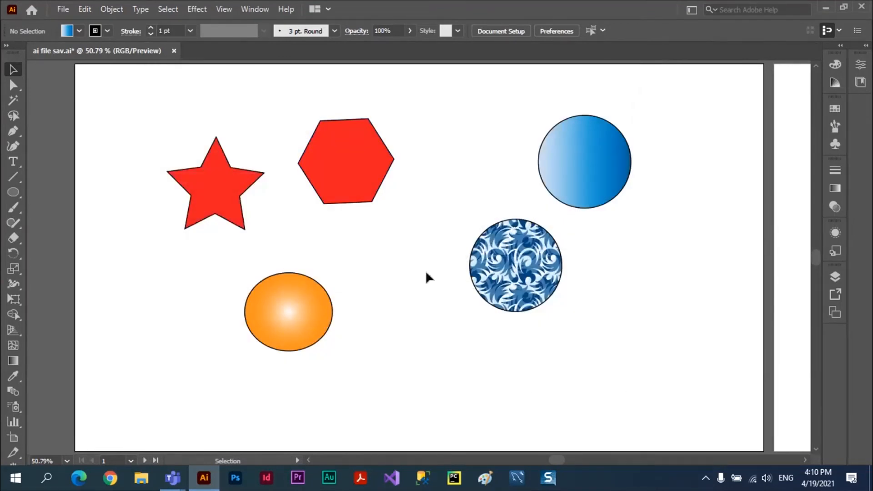
Step: Examine the document's three artboards together on the canvas
{"action": "key", "text": "ctrl+minus"}
{"action": "key", "text": "ctrl+minus"}
{"action": "key", "text": "ctrl+minus"}
{"action": "key", "text": "ctrl+minus"}
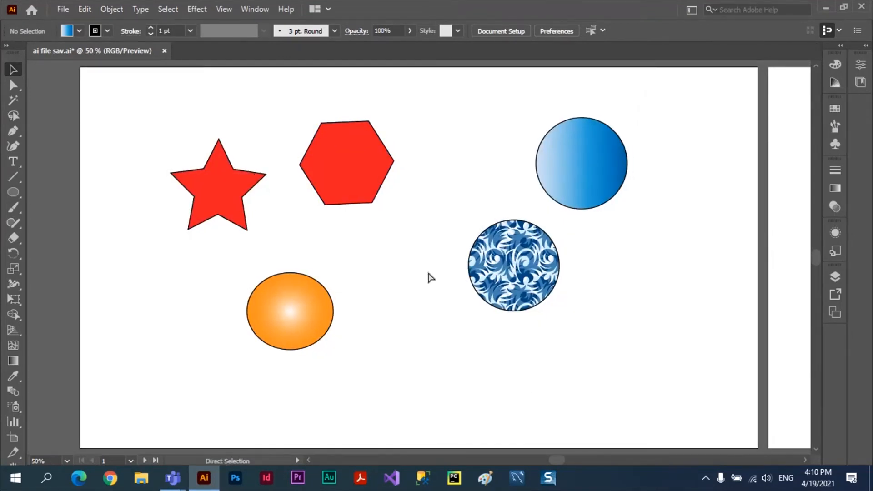
{"action": "key", "text": "ctrl+minus"}
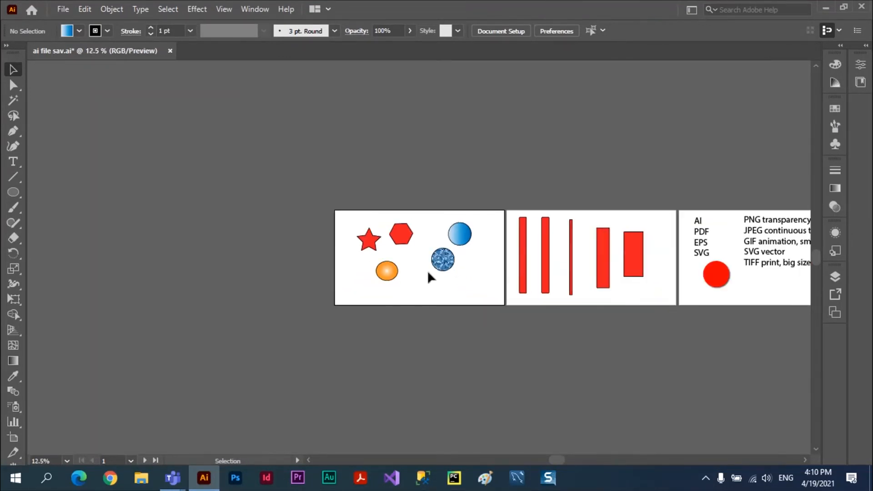
{"action": "left_click", "coordinate": [803, 462]}
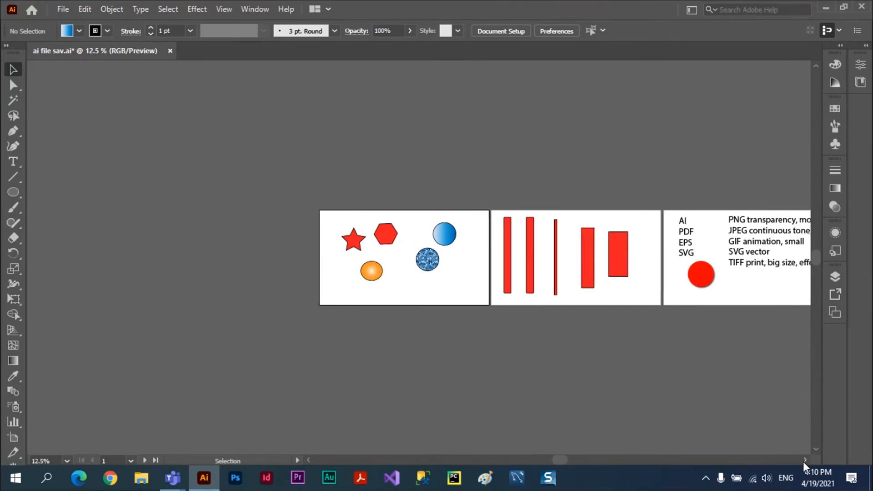
{"action": "left_click", "coordinate": [803, 462]}
{"action": "left_click", "coordinate": [803, 461]}
{"action": "left_click", "coordinate": [803, 461]}
{"action": "left_click", "coordinate": [803, 461]}
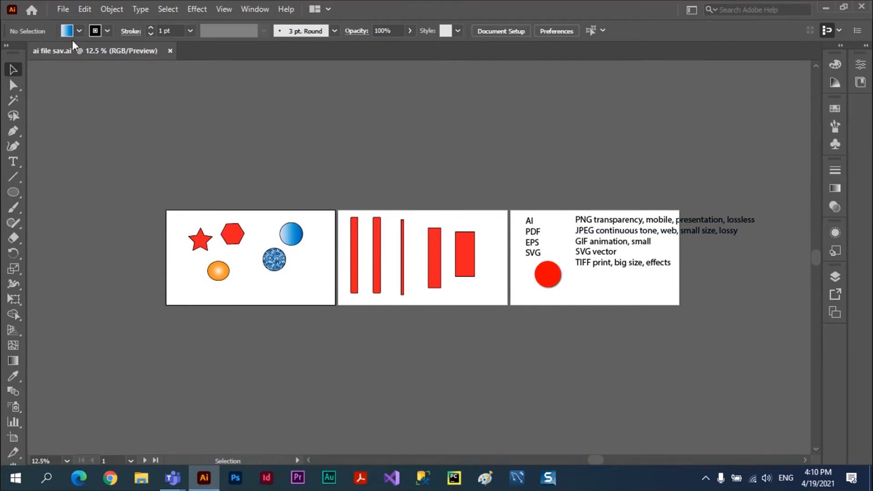
Step: Open Export for Screens, check its collected assets, and return to the artboards overview
{"action": "left_click", "coordinate": [62, 10]}
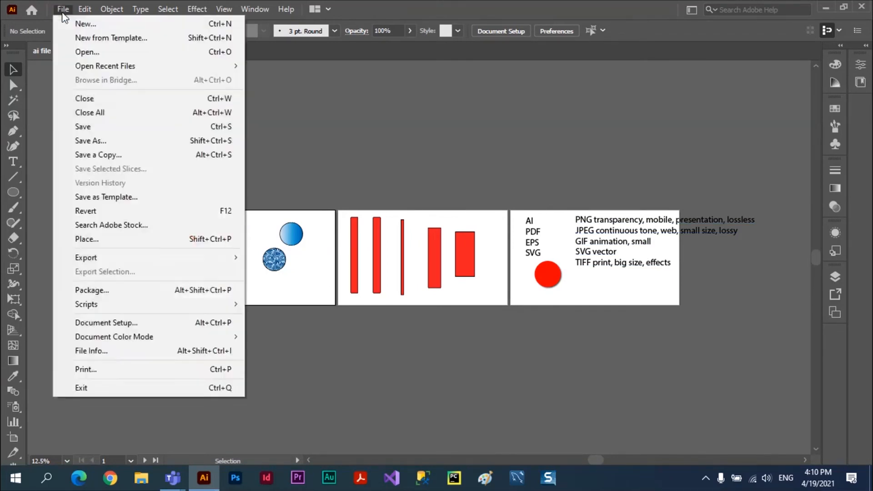
{"action": "mouse_move", "coordinate": [141, 259]}
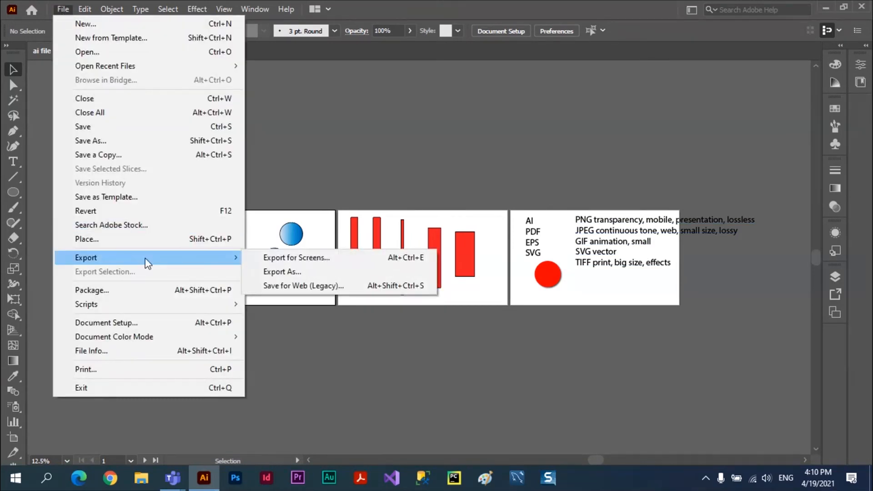
{"action": "left_click", "coordinate": [296, 258]}
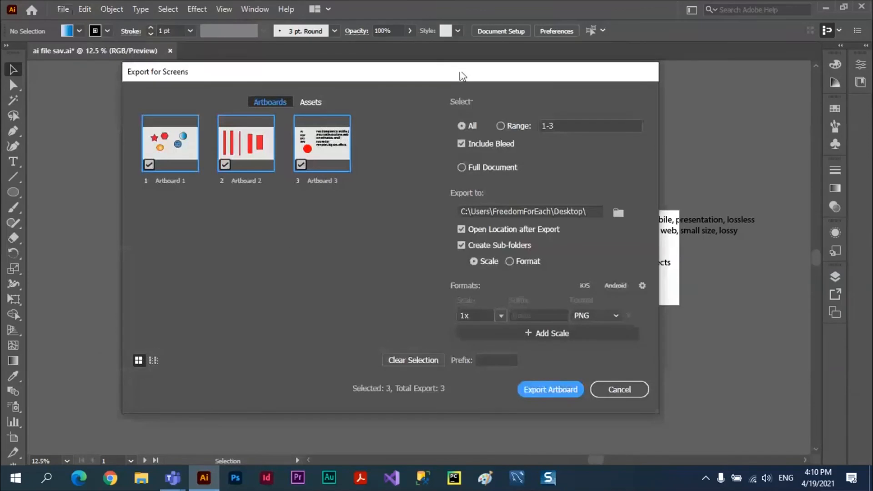
{"action": "left_click_drag", "start_coordinate": [457, 75], "coordinate": [435, 72]}
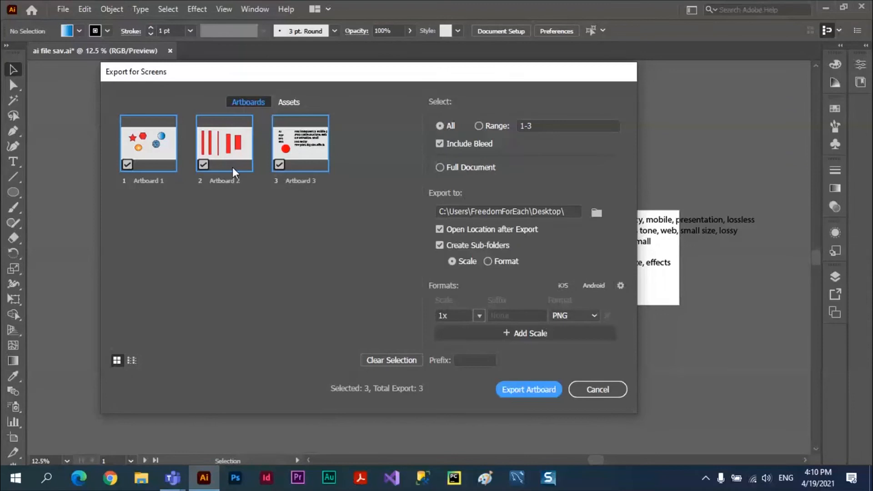
{"action": "left_click", "coordinate": [288, 104]}
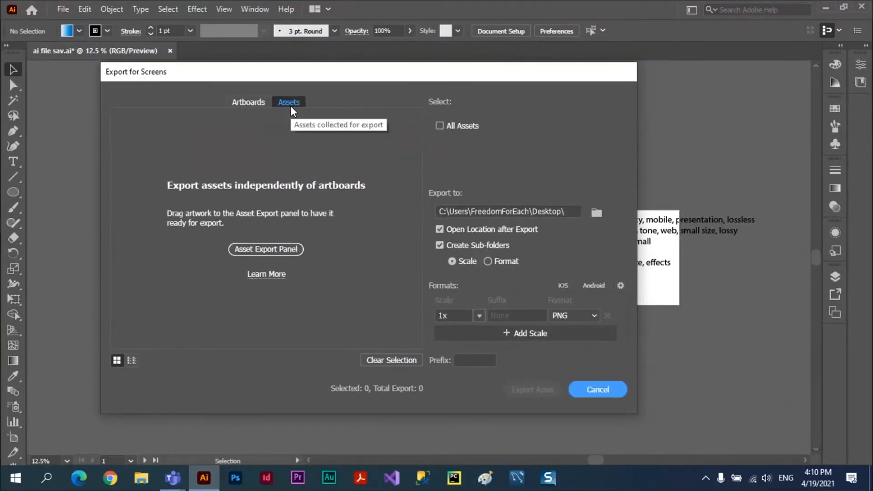
{"action": "left_click", "coordinate": [251, 106]}
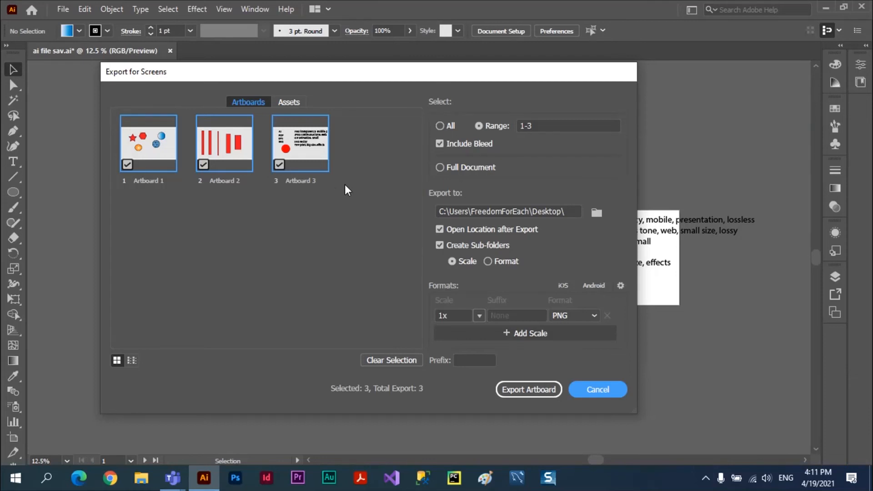
Step: Try excluding Artboard 3 and viewing the artboards as a list, and restore the thumbnails with Artboard 3 included
{"action": "left_click", "coordinate": [279, 164]}
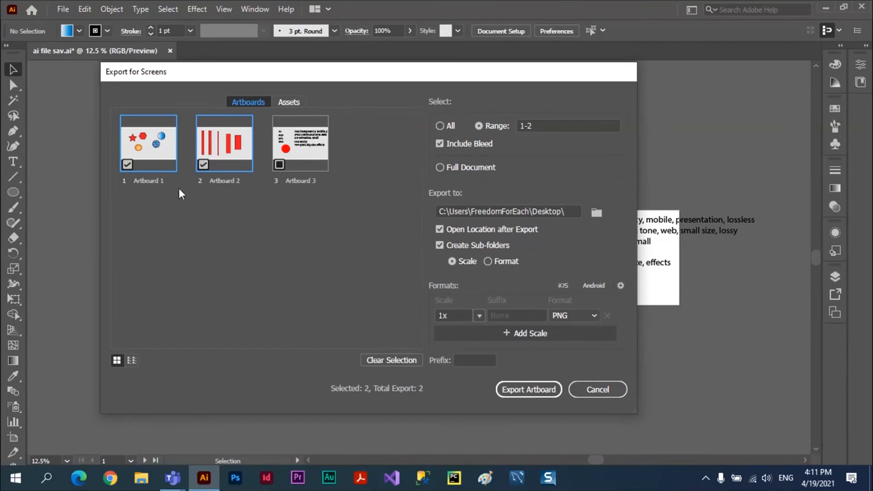
{"action": "double_click", "coordinate": [151, 181]}
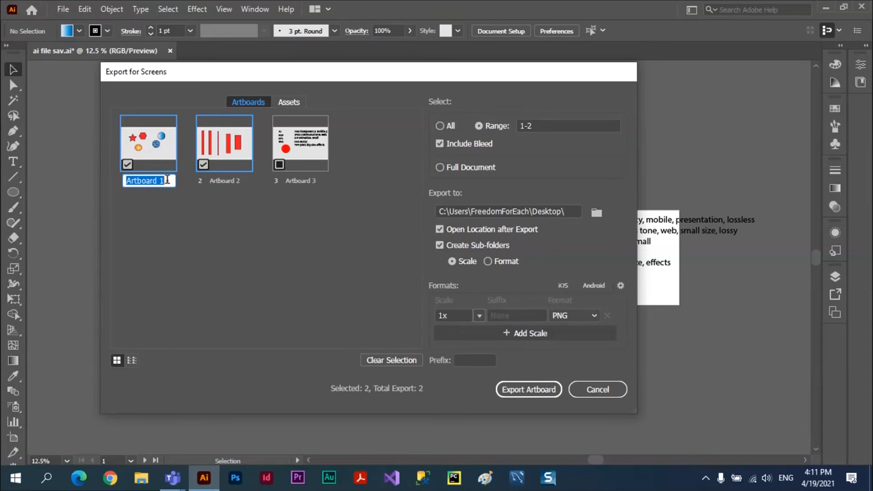
{"action": "left_click", "coordinate": [155, 155]}
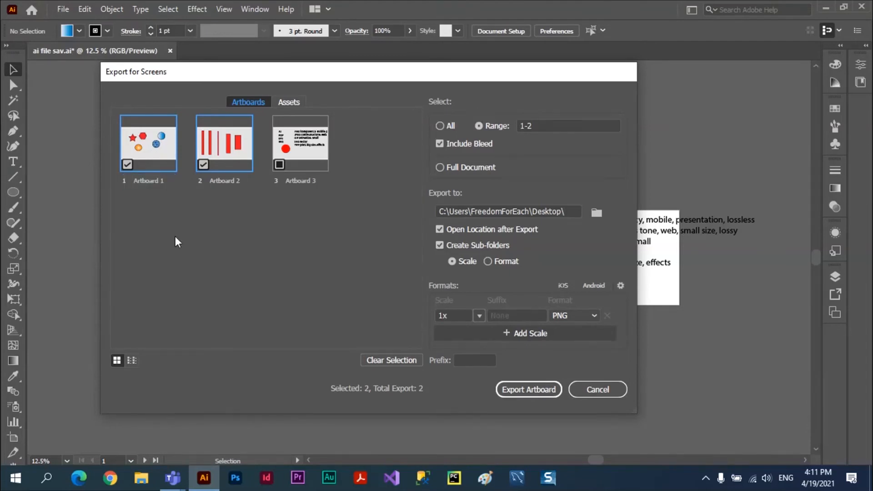
{"action": "left_click", "coordinate": [131, 360]}
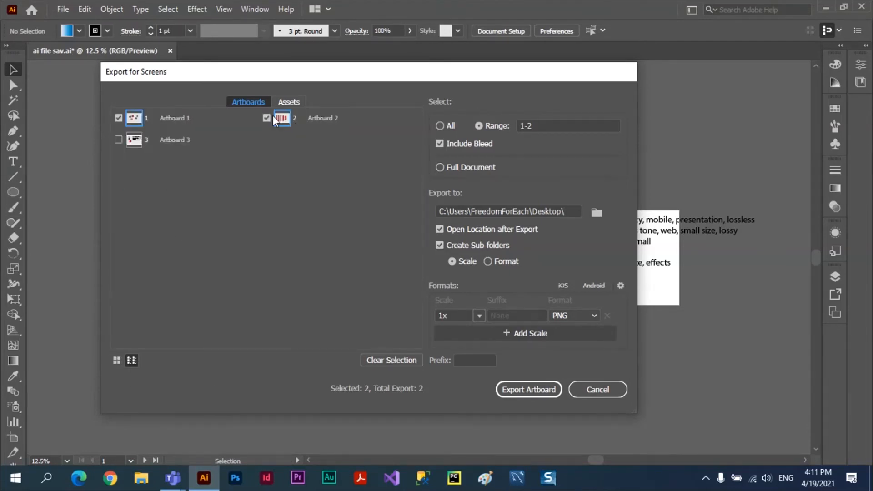
{"action": "left_click", "coordinate": [117, 360]}
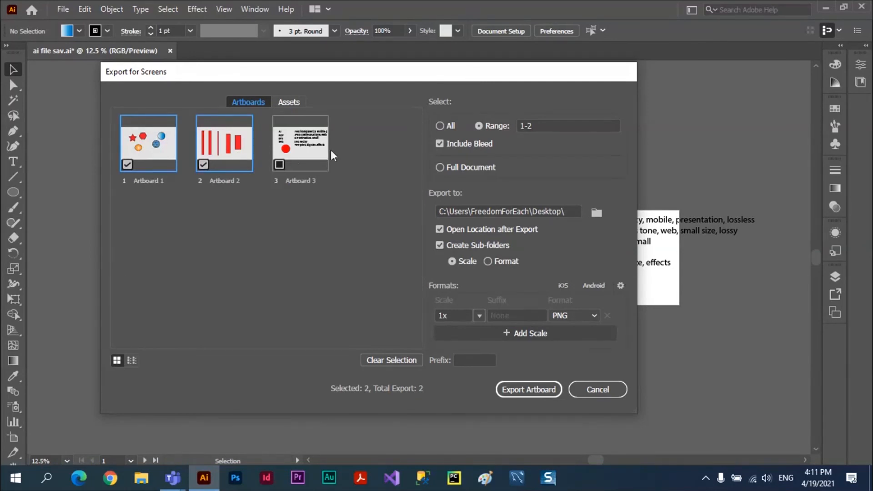
{"action": "left_click", "coordinate": [280, 167]}
Step: Check the collected assets again, and limit the exported artboards to the range 1,3
{"action": "left_click", "coordinate": [288, 103]}
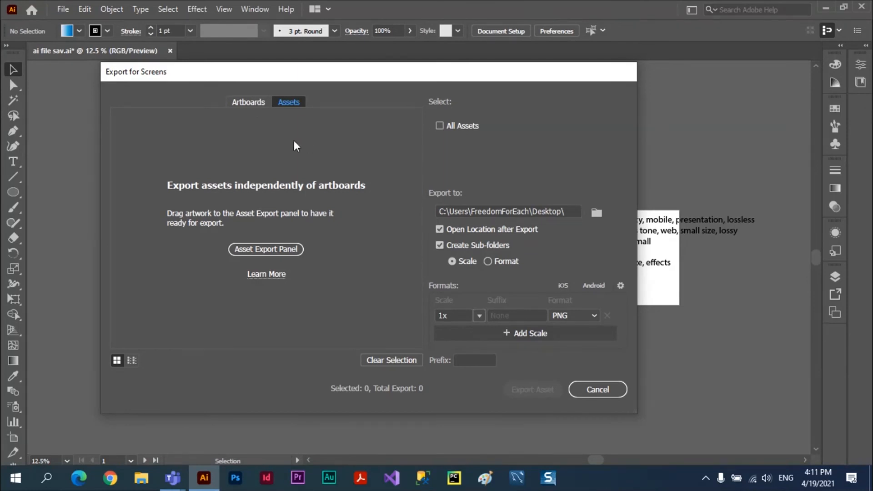
{"action": "left_click", "coordinate": [248, 102]}
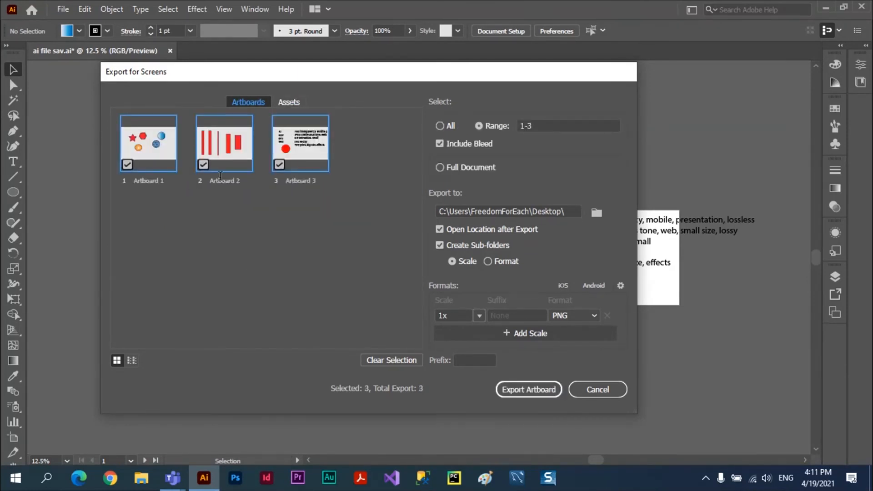
{"action": "left_click", "coordinate": [439, 127]}
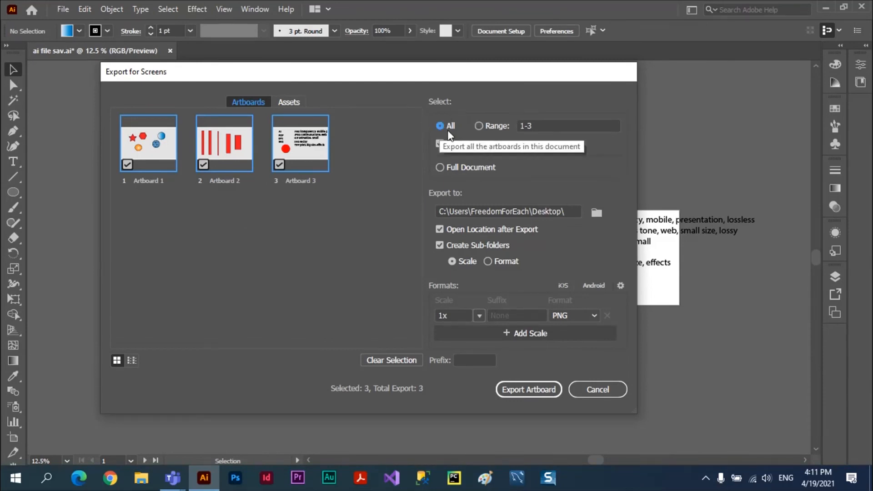
{"action": "left_click", "coordinate": [508, 127]}
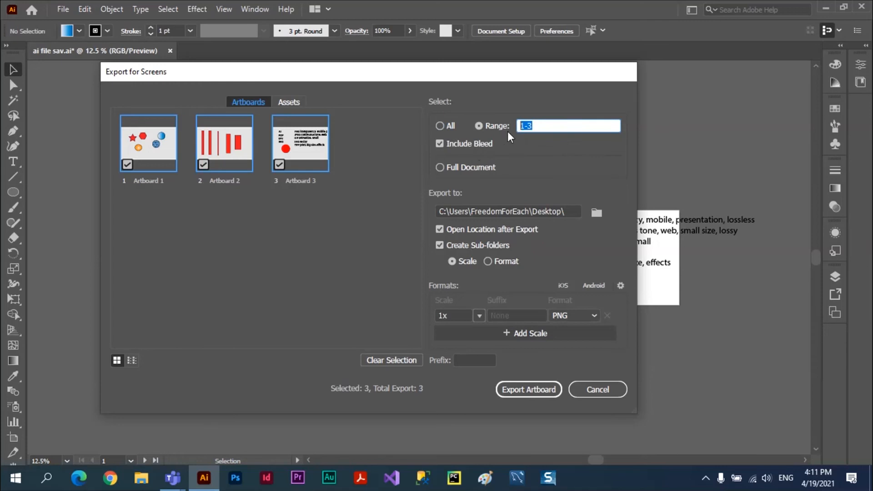
{"action": "type", "text": "1"}
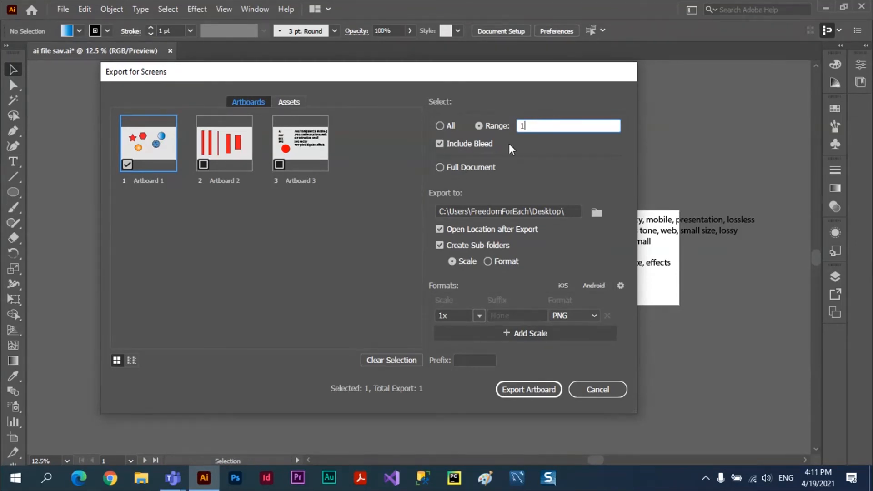
{"action": "type", "text": ",3"}
{"action": "left_click", "coordinate": [356, 170]}
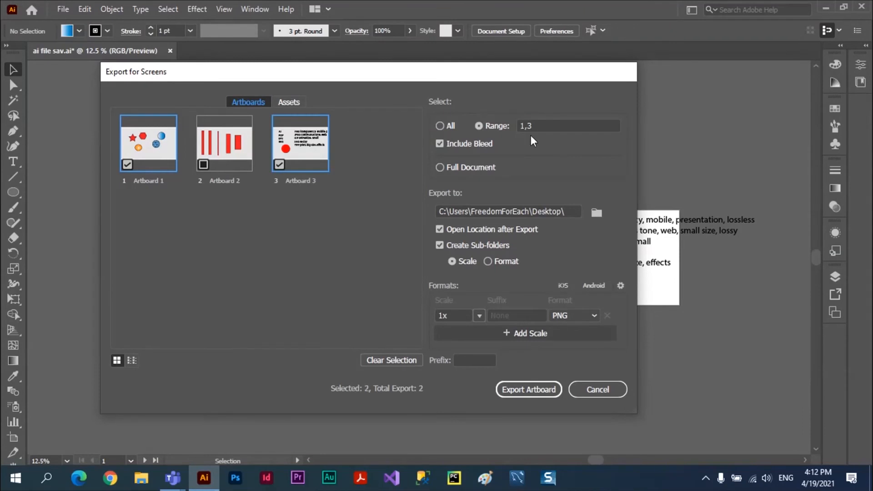
Step: Swap Artboard 3 for Artboard 2 in the export selection, and add Artboard 3 back
{"action": "left_click", "coordinate": [279, 164]}
{"action": "left_click", "coordinate": [205, 165]}
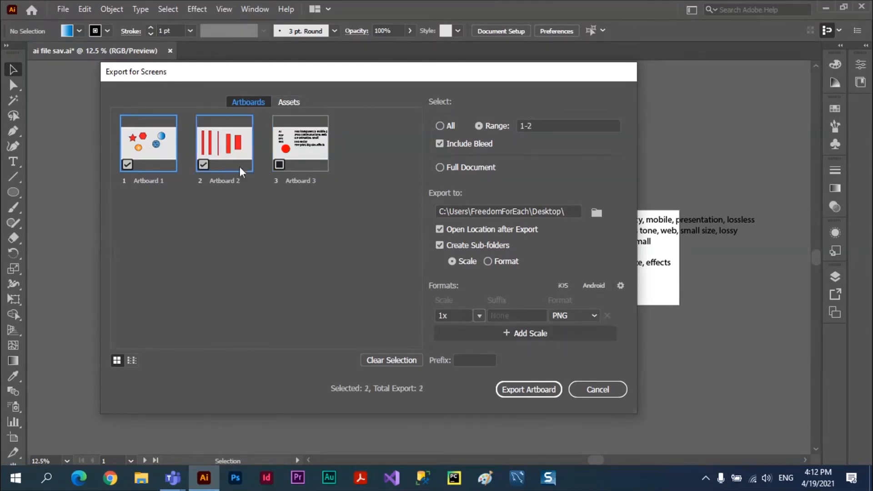
{"action": "left_click", "coordinate": [284, 162]}
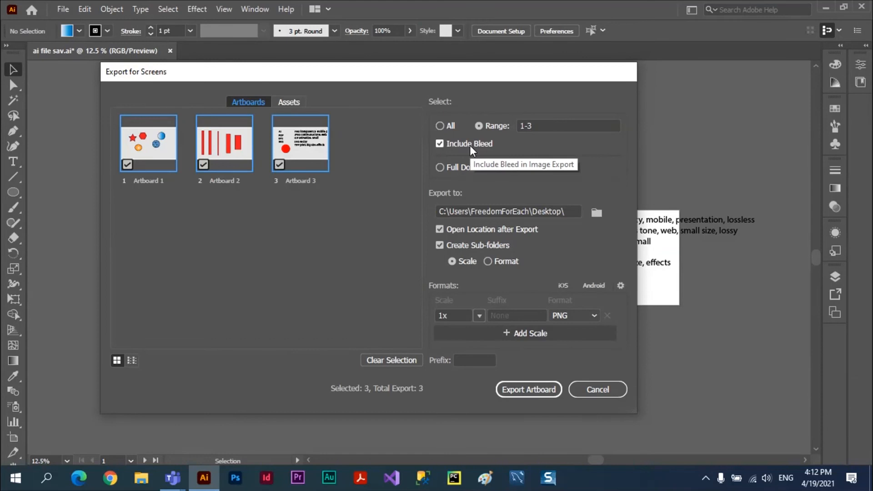
Step: Try the Include Bleed and Full Document options, and set the export selection to All artboards with bleed included
{"action": "left_click", "coordinate": [438, 144]}
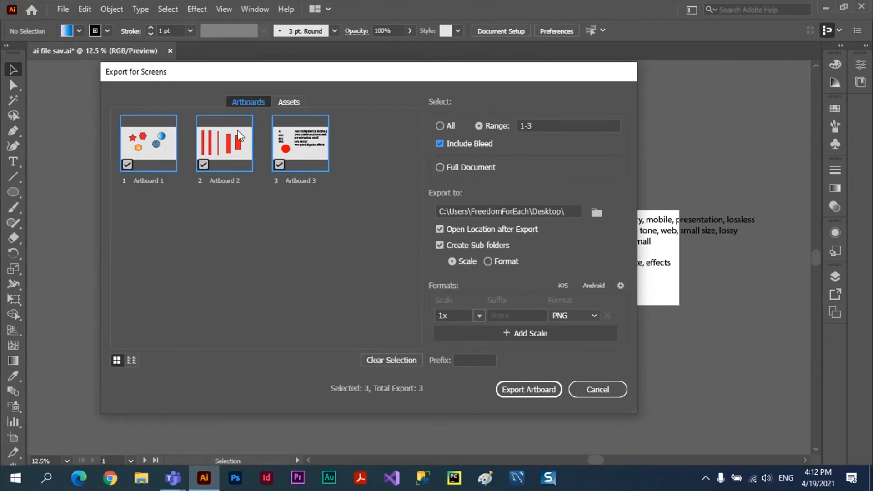
{"action": "left_click", "coordinate": [440, 168]}
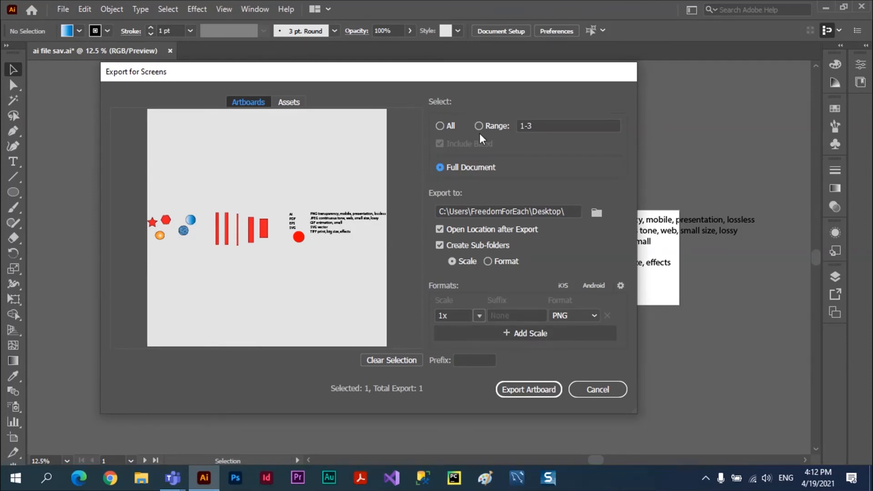
{"action": "left_click", "coordinate": [440, 126]}
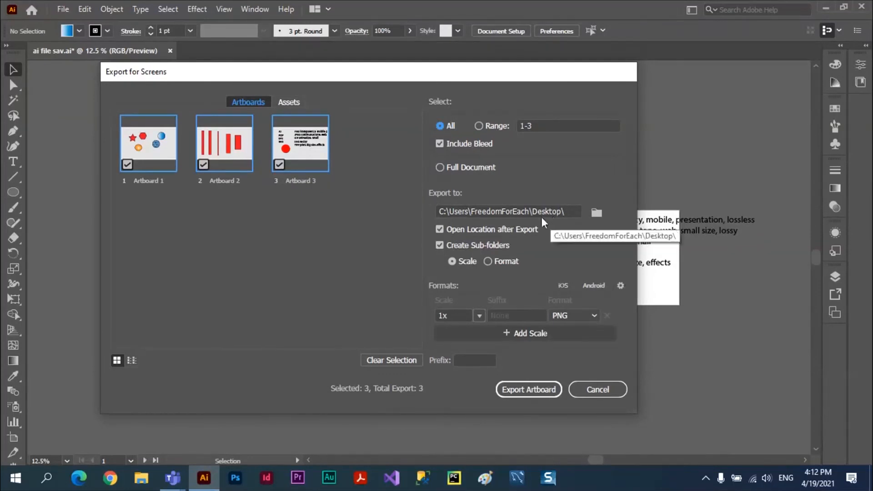
Step: Check the export location in the folder picker, and return to the export settings with the Desktop path kept
{"action": "left_click", "coordinate": [596, 213]}
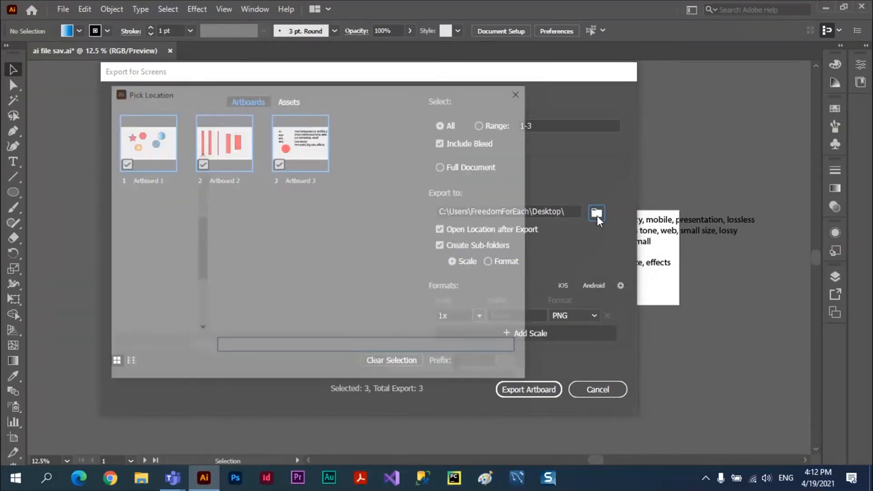
{"action": "left_click", "coordinate": [492, 366]}
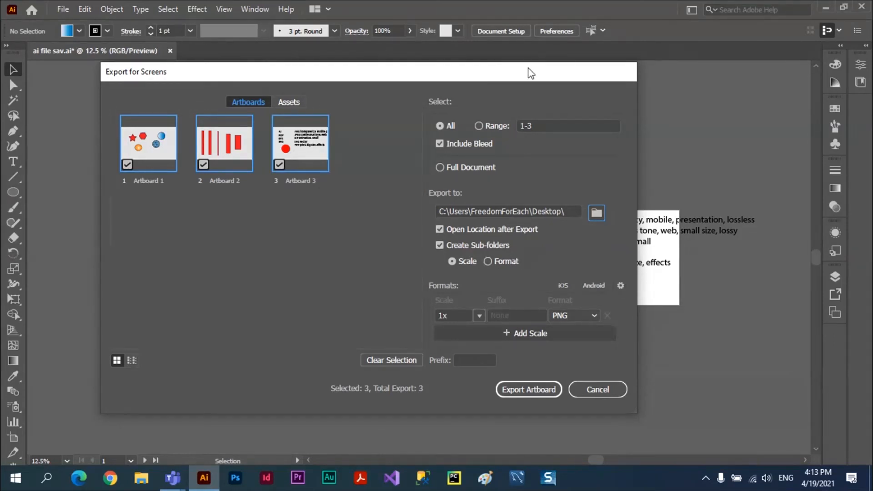
{"action": "left_click_drag", "start_coordinate": [531, 73], "coordinate": [538, 32]}
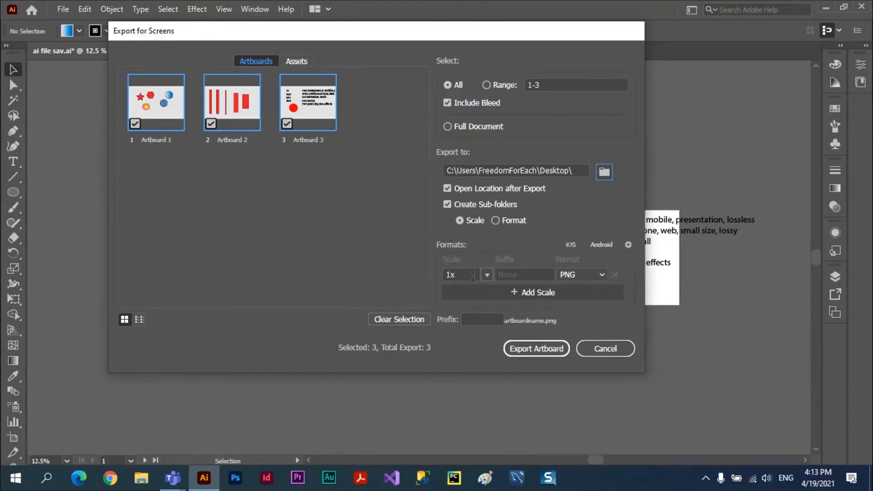
{"action": "left_click", "coordinate": [514, 293]}
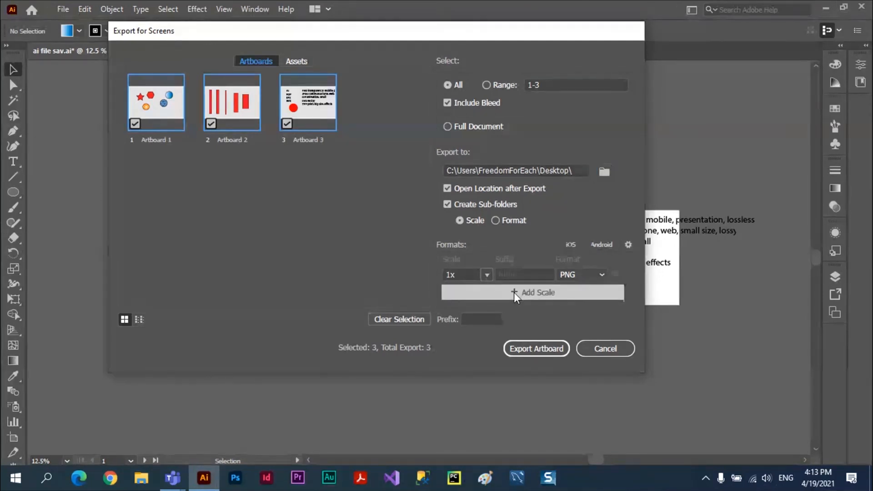
{"action": "left_click", "coordinate": [513, 293]}
{"action": "left_click_drag", "start_coordinate": [642, 382], "coordinate": [651, 455]}
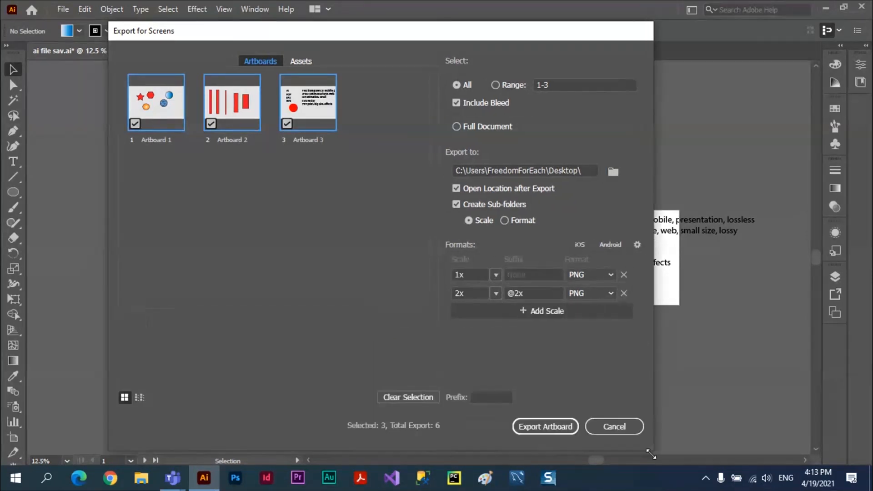
Step: Change the second export scale to 3x, keeping its PNG format
{"action": "left_click_drag", "start_coordinate": [532, 25], "coordinate": [530, 14]}
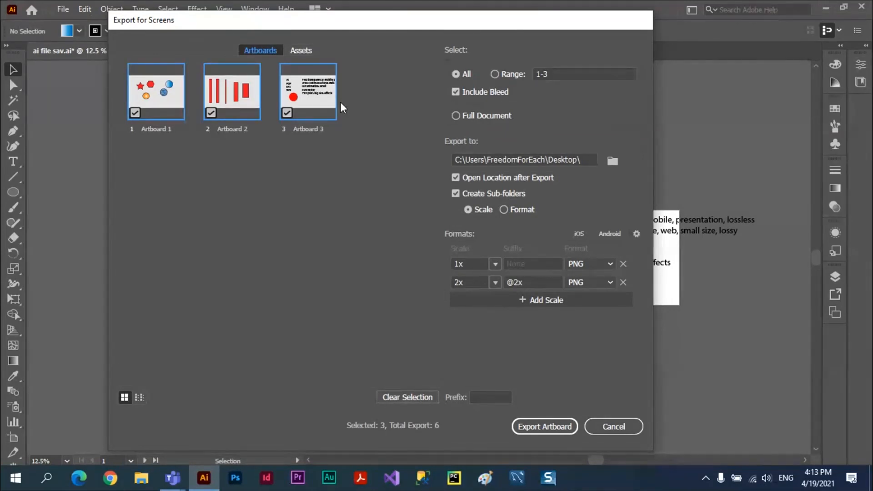
{"action": "left_click", "coordinate": [494, 282]}
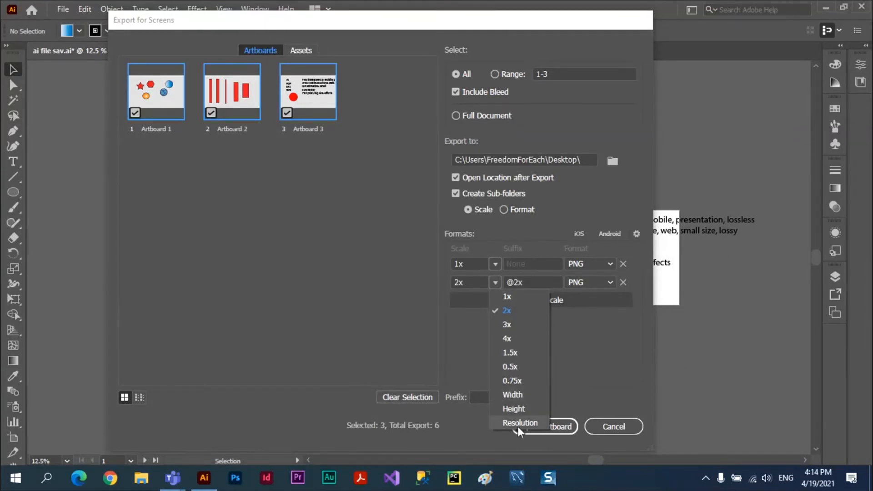
{"action": "left_click", "coordinate": [509, 325]}
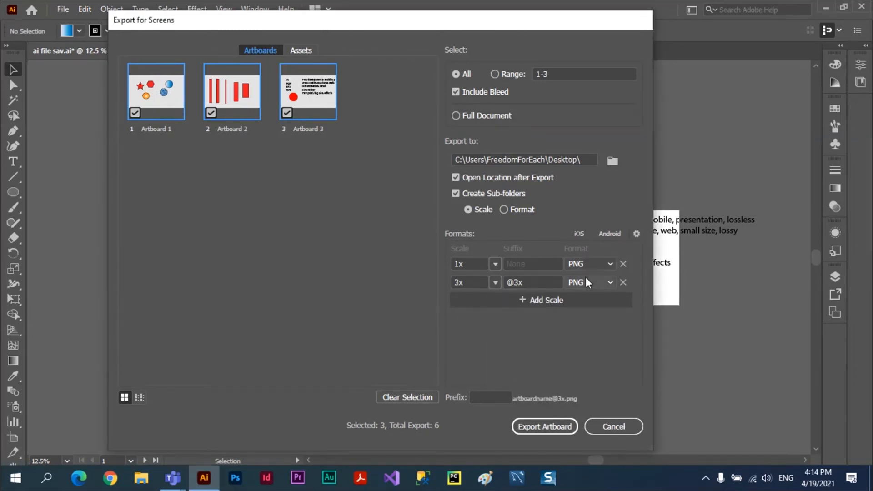
Step: Add a third export entry in JPG 100 format at 1x scale
{"action": "left_click", "coordinate": [572, 296]}
{"action": "left_click", "coordinate": [608, 301]}
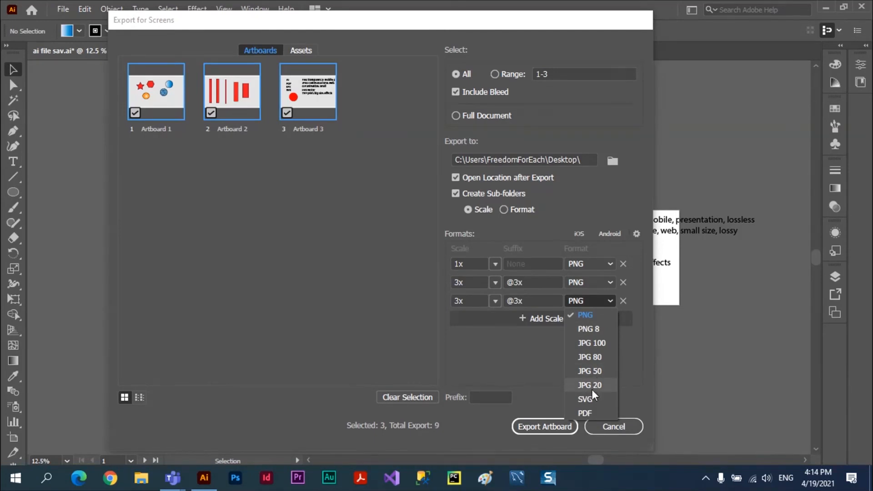
{"action": "left_click", "coordinate": [599, 345]}
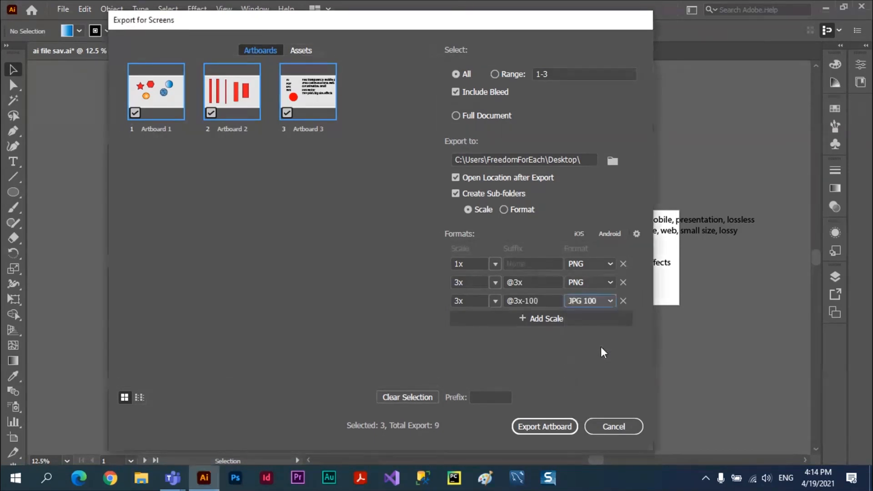
{"action": "left_click", "coordinate": [496, 301]}
{"action": "left_click", "coordinate": [511, 315]}
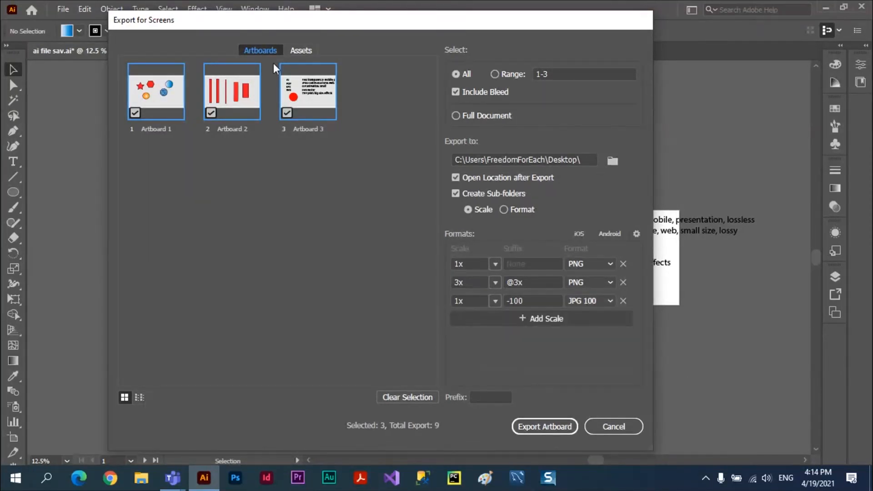
Step: Add a fourth export entry and set its format to PDF
{"action": "left_click", "coordinate": [541, 323]}
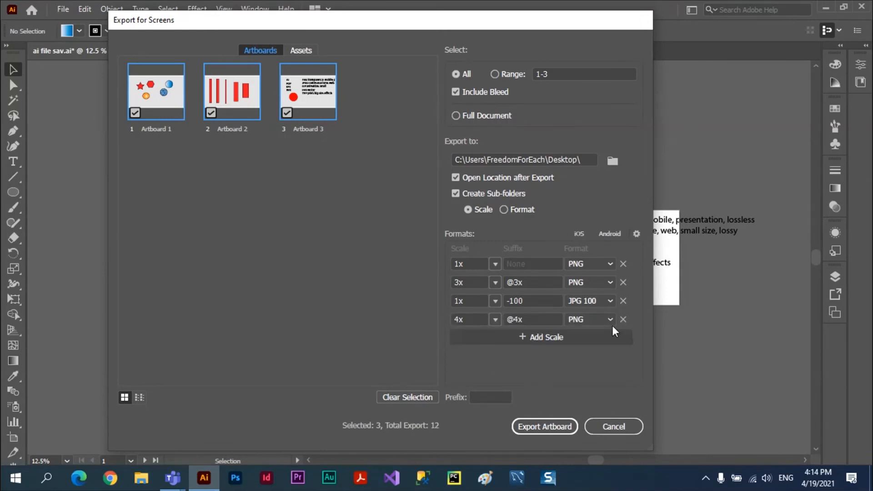
{"action": "left_click", "coordinate": [611, 319]}
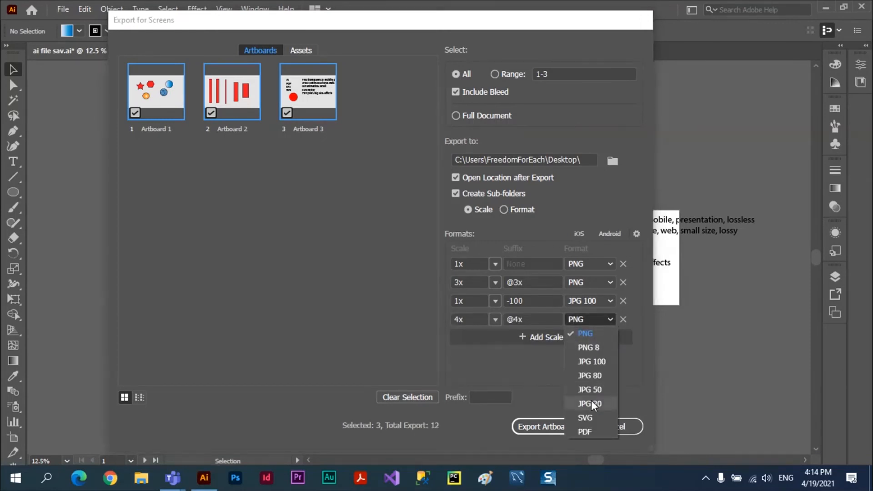
{"action": "left_click", "coordinate": [585, 433]}
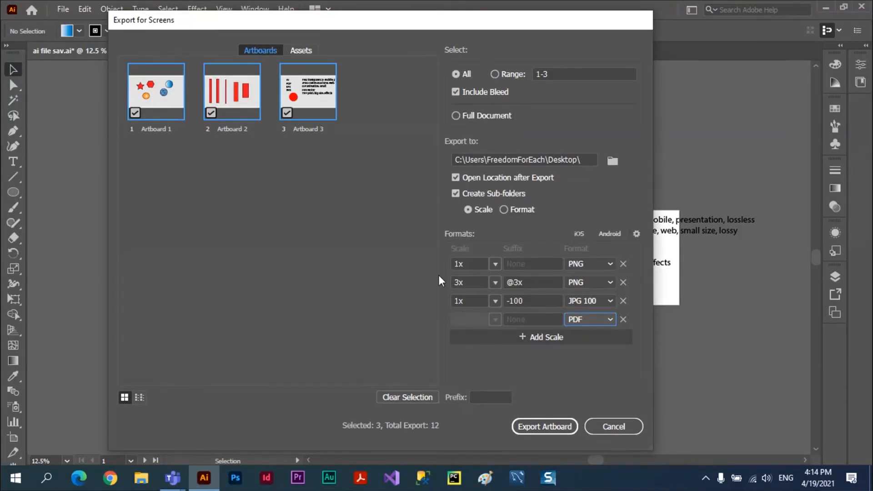
Step: Add a 1.5x PNG scale with the suffix @1.5x, and export all the artboards
{"action": "left_click", "coordinate": [533, 336]}
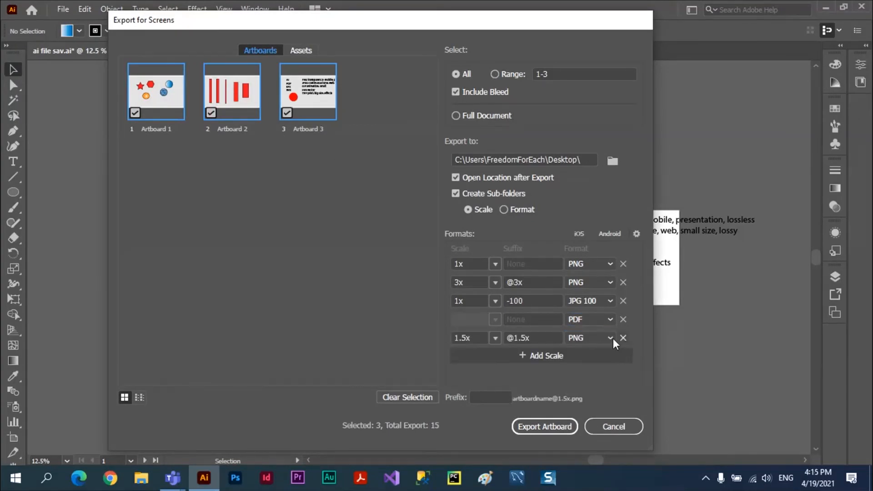
{"action": "left_click", "coordinate": [611, 338]}
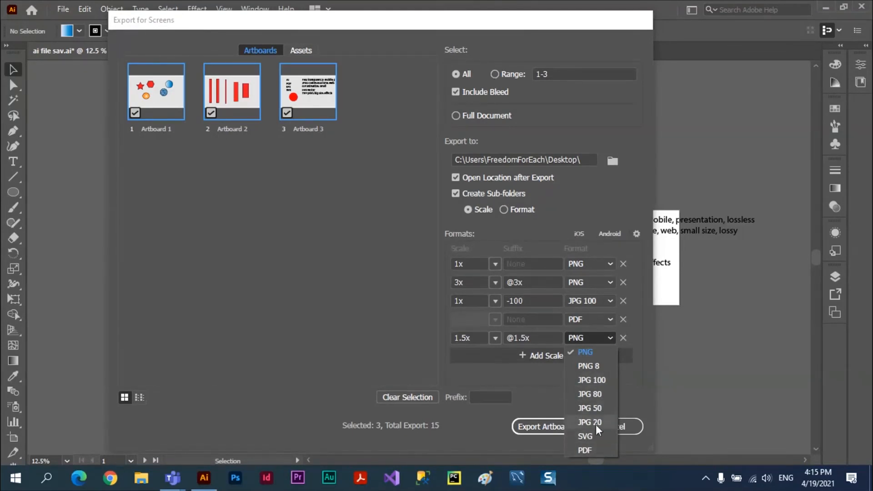
{"action": "left_click", "coordinate": [638, 327]}
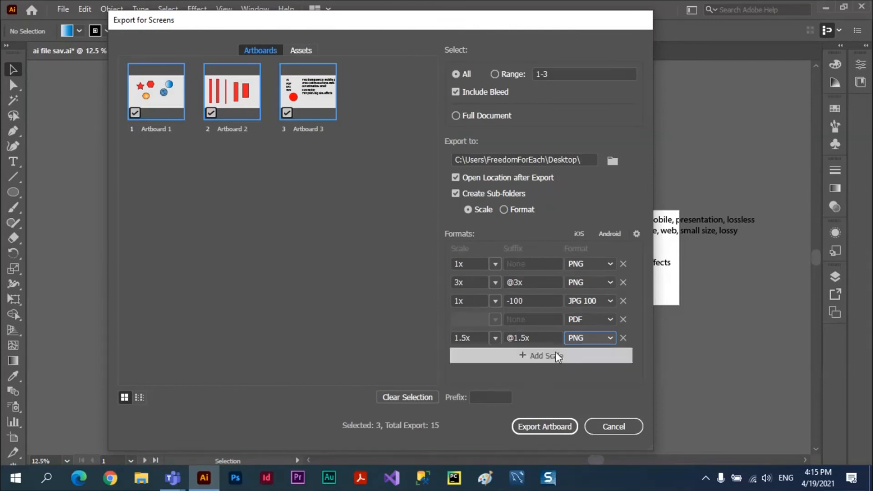
{"action": "left_click", "coordinate": [540, 428]}
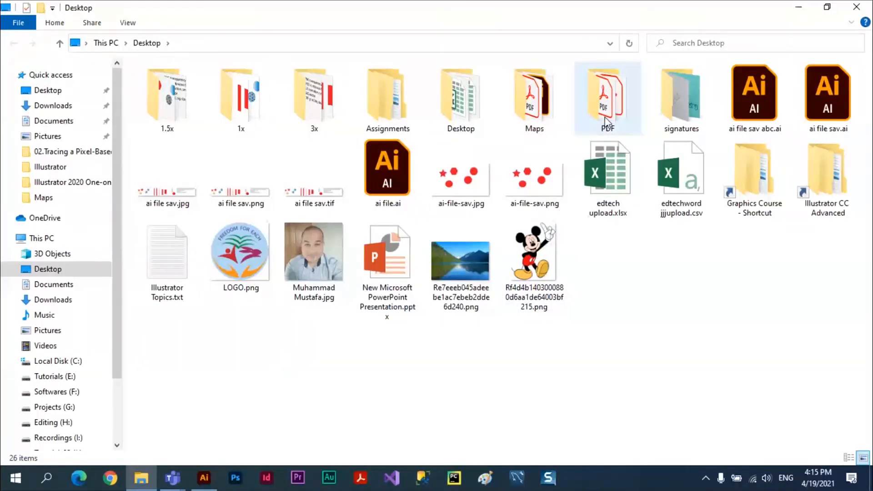
Step: Check the exported artboard files in the 1.5x and 1x folders on the Desktop
{"action": "left_click", "coordinate": [177, 101]}
{"action": "double_click", "coordinate": [179, 101]}
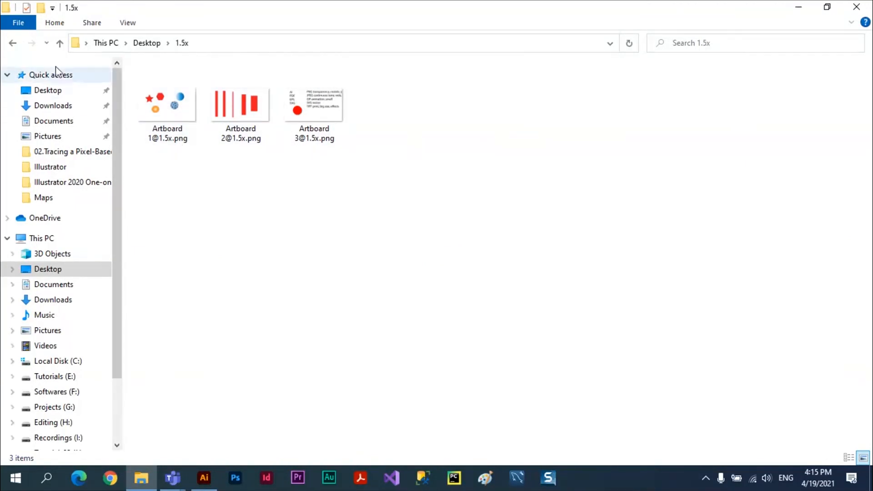
{"action": "left_click", "coordinate": [59, 43]}
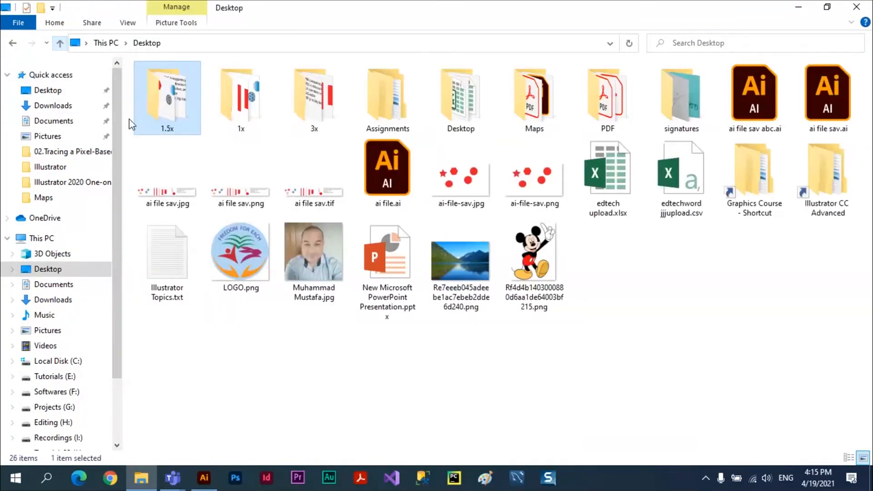
{"action": "double_click", "coordinate": [241, 122]}
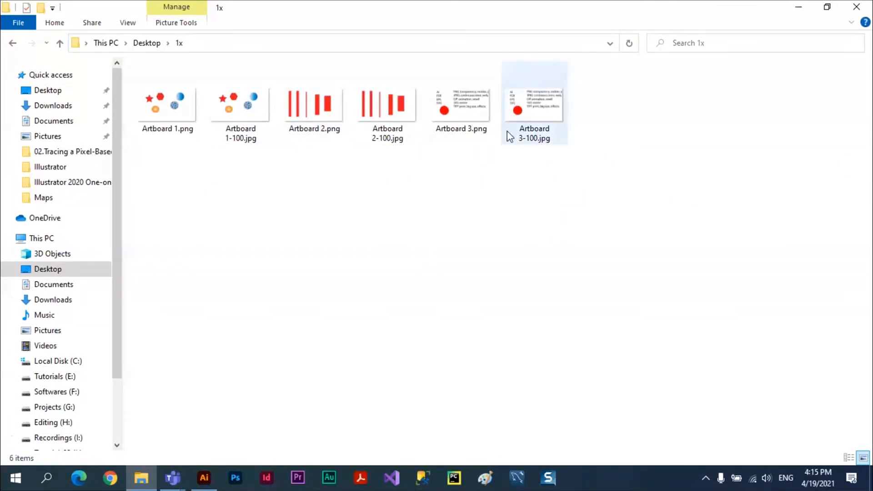
{"action": "left_click", "coordinate": [60, 43]}
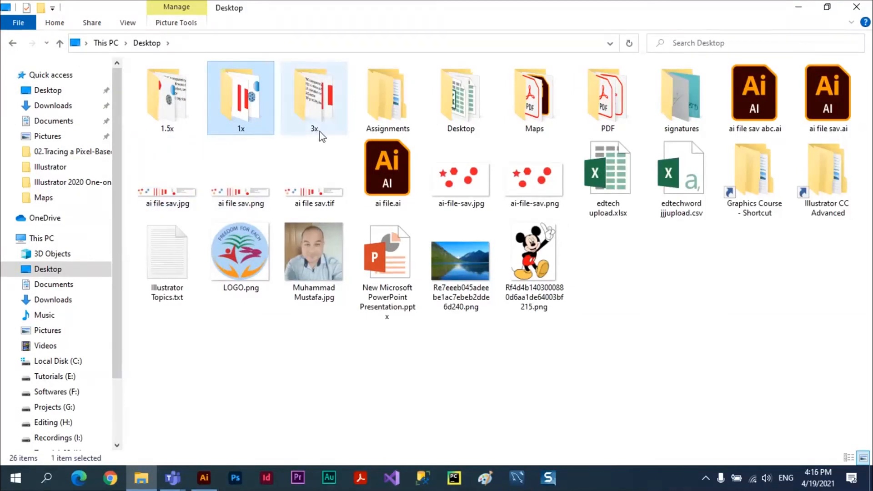
Step: Check the exported artboard files in the 3x and PDF folders, and return to the Desktop folder
{"action": "left_click", "coordinate": [320, 111]}
{"action": "double_click", "coordinate": [320, 111]}
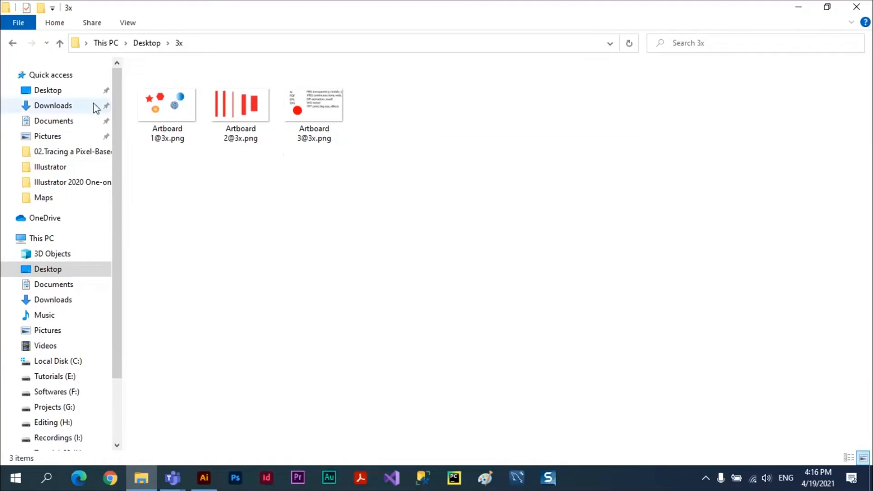
{"action": "left_click", "coordinate": [60, 43]}
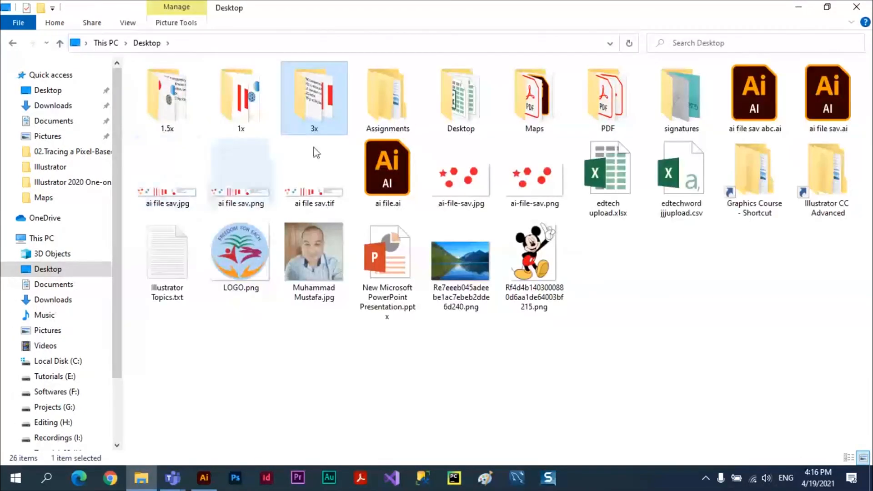
{"action": "left_click", "coordinate": [607, 115]}
{"action": "double_click", "coordinate": [607, 116]}
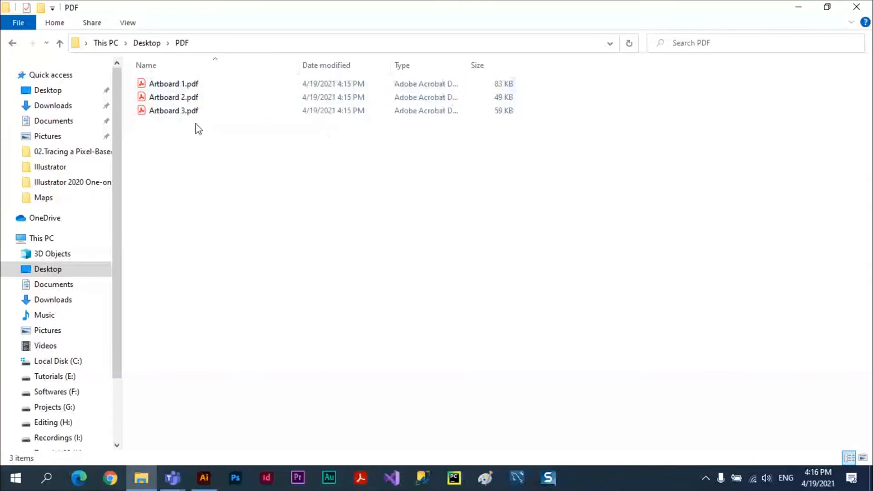
{"action": "key", "text": "BackSpace"}
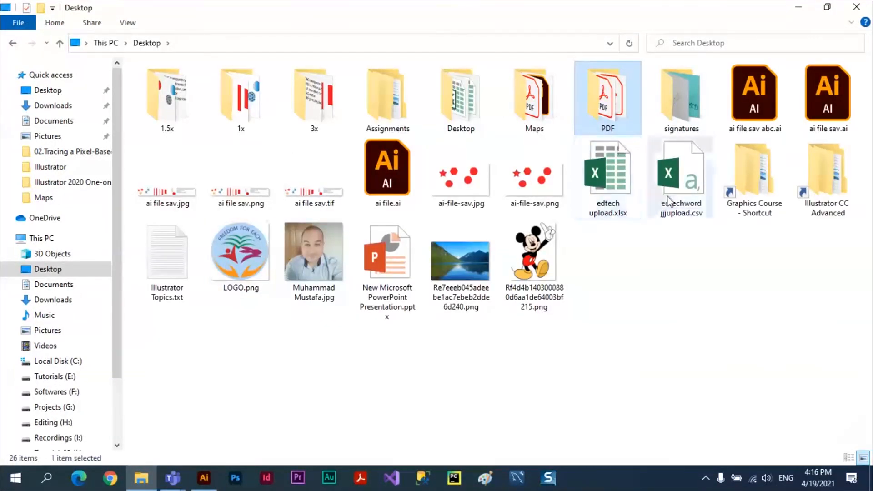
Step: Switch back to Illustrator, reopen Export for Screens, and remove every export format except the 1.5x PNG
{"action": "left_click", "coordinate": [205, 479]}
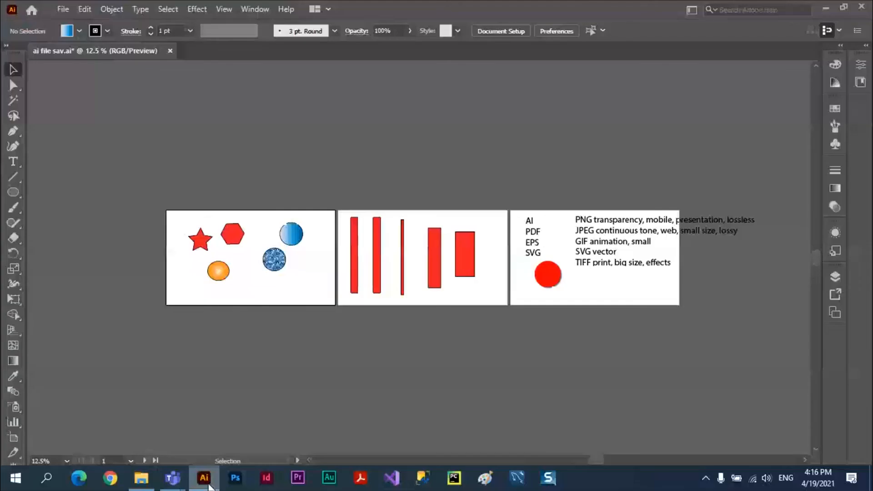
{"action": "left_click", "coordinate": [63, 9]}
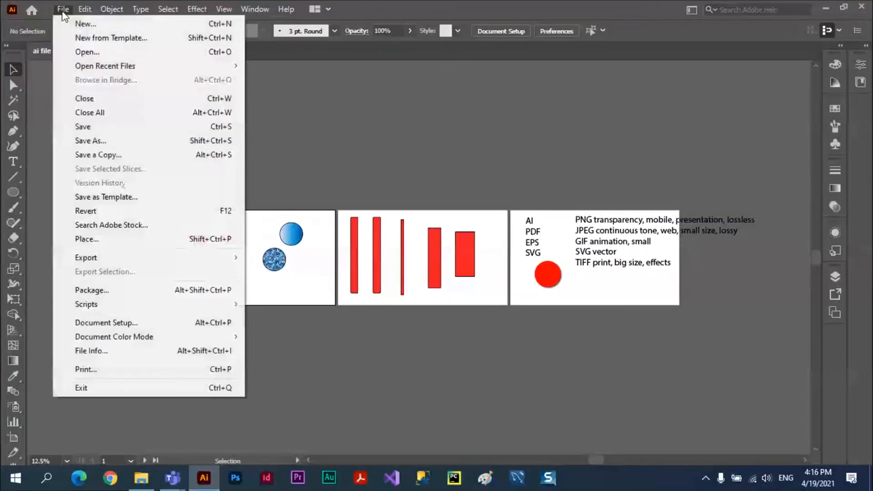
{"action": "mouse_move", "coordinate": [182, 257]}
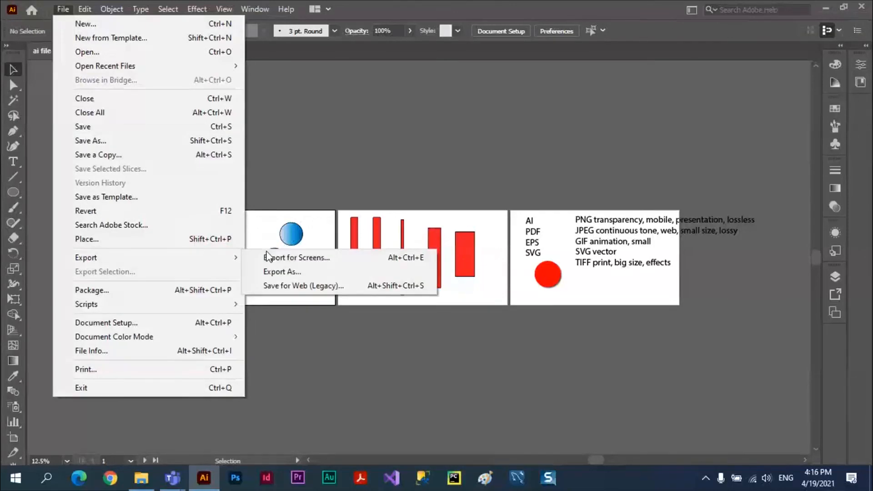
{"action": "left_click", "coordinate": [290, 263]}
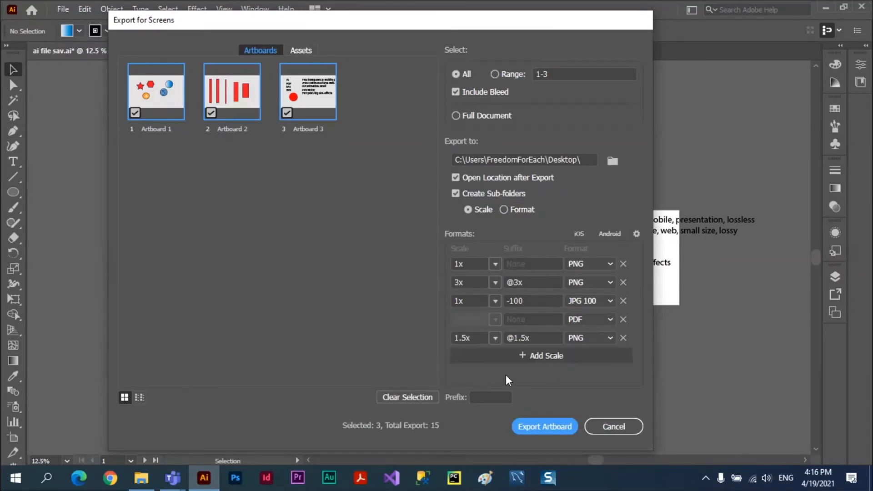
{"action": "left_click", "coordinate": [623, 264]}
{"action": "left_click", "coordinate": [622, 263]}
{"action": "left_click", "coordinate": [623, 264]}
{"action": "left_click", "coordinate": [622, 264]}
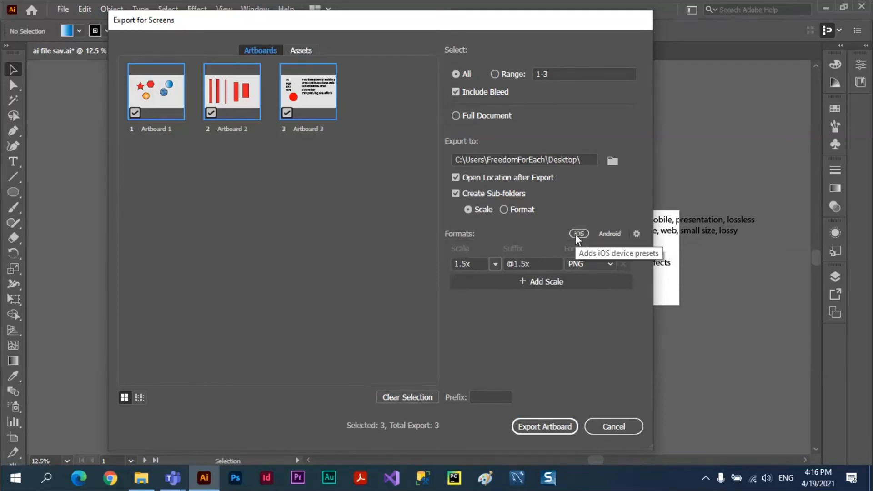
Step: Try the Android device presets and look through their scales, suffixes and formats
{"action": "left_click", "coordinate": [609, 233]}
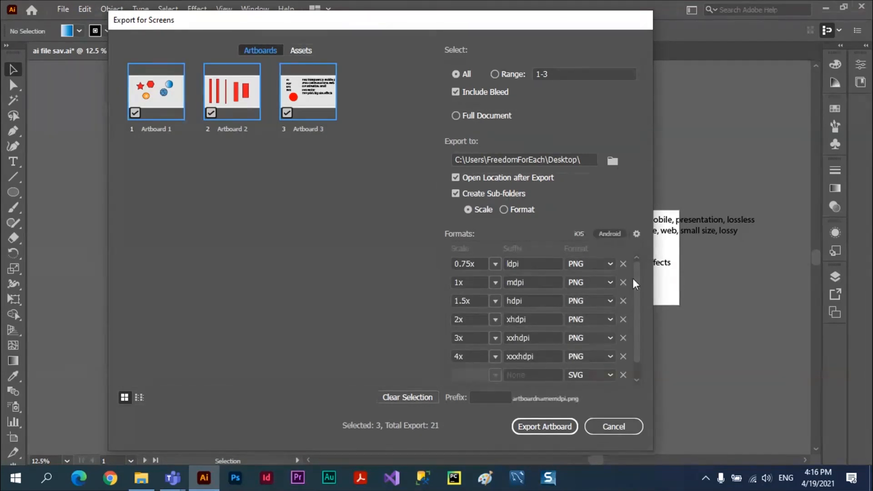
{"action": "scroll", "coordinate": [632, 278], "scroll_direction": "down", "scroll_amount": 1}
{"action": "scroll", "coordinate": [636, 278], "scroll_direction": "up", "scroll_amount": 1}
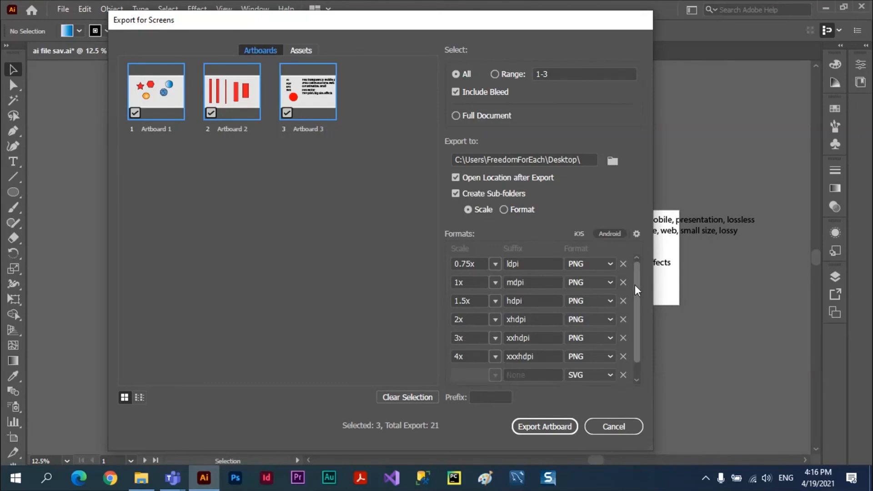
{"action": "left_click_drag", "start_coordinate": [635, 288], "coordinate": [646, 256]}
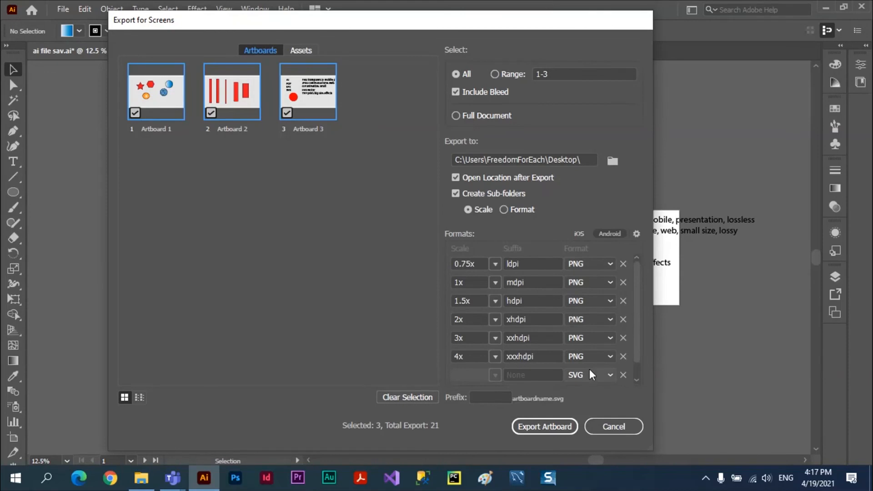
{"action": "left_click_drag", "start_coordinate": [636, 287], "coordinate": [637, 311]}
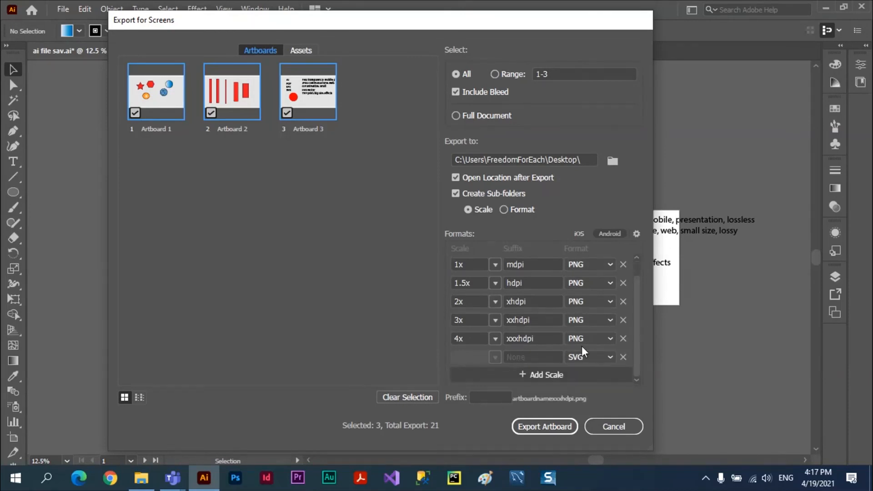
Step: Apply the iOS device presets to the export formats, and view the PNG format settings without saving changes
{"action": "left_click", "coordinate": [581, 235]}
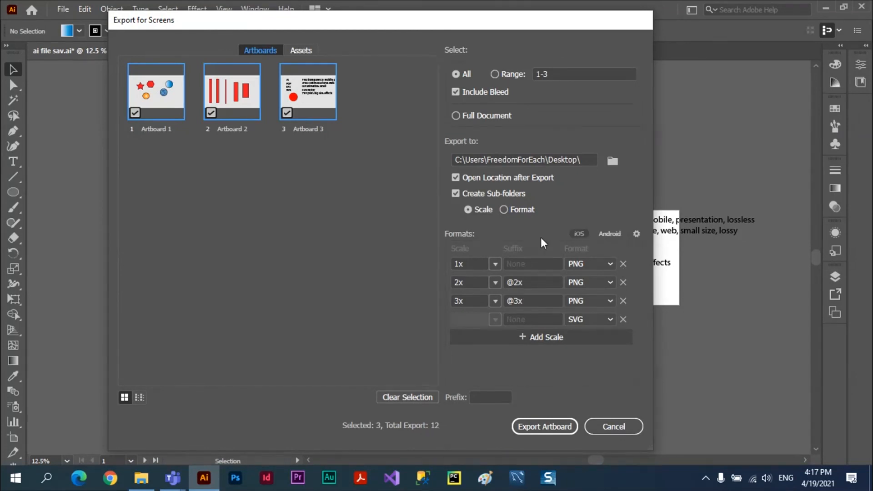
{"action": "left_click", "coordinate": [637, 233]}
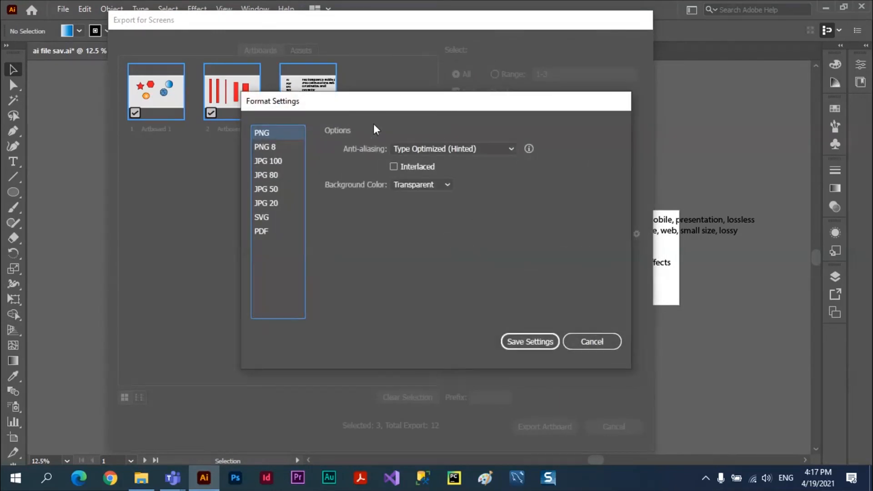
{"action": "left_click_drag", "start_coordinate": [391, 106], "coordinate": [379, 144]}
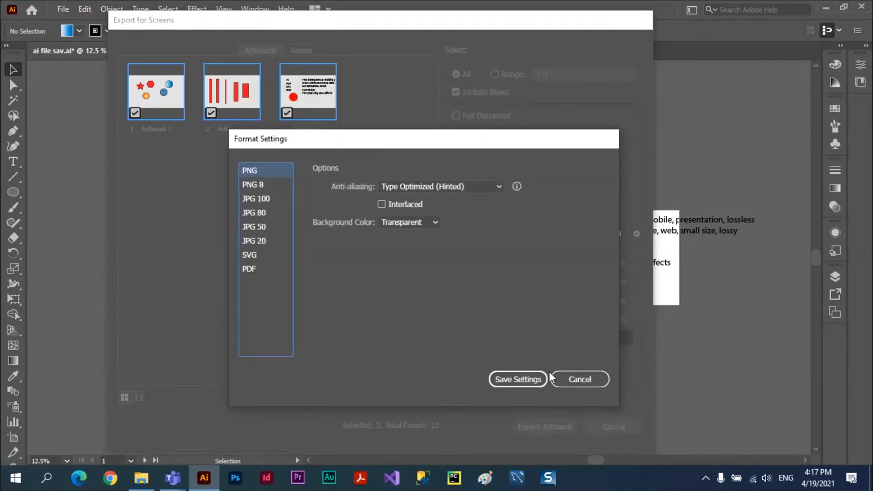
{"action": "left_click", "coordinate": [576, 384]}
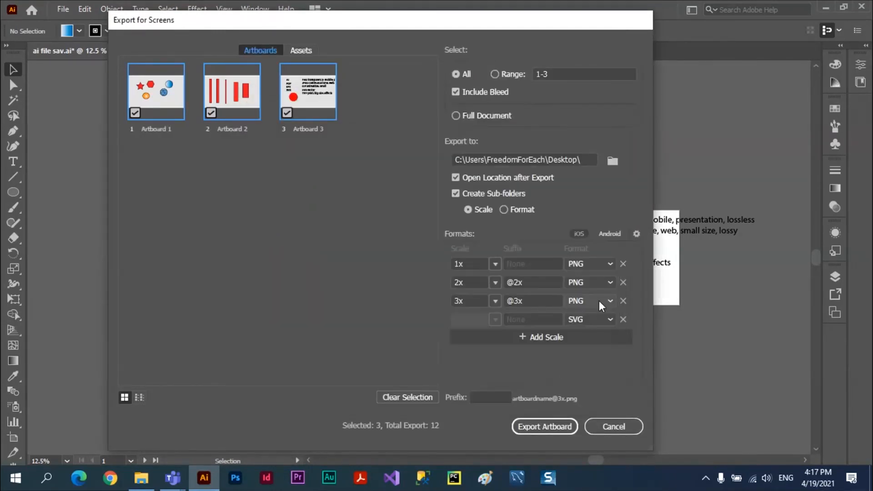
Step: Set the 1x export format to JPG 100, and view the Adobe PDF presets in the format settings
{"action": "left_click", "coordinate": [591, 264]}
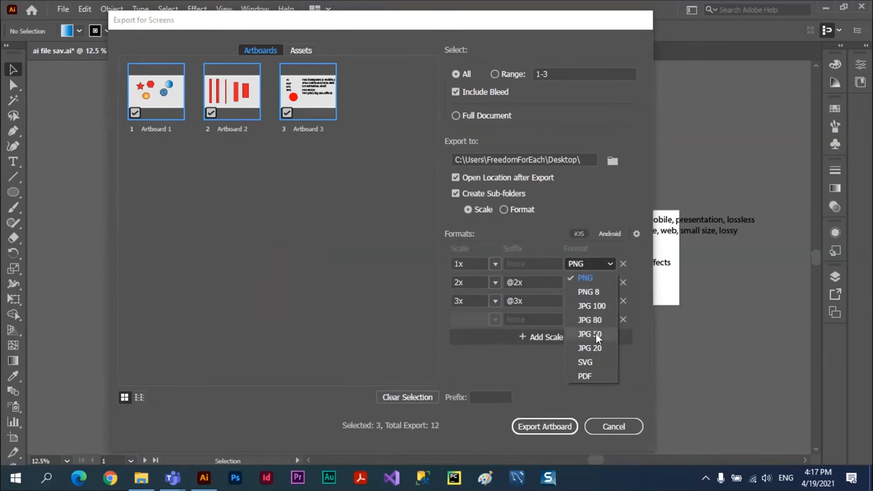
{"action": "left_click", "coordinate": [595, 307]}
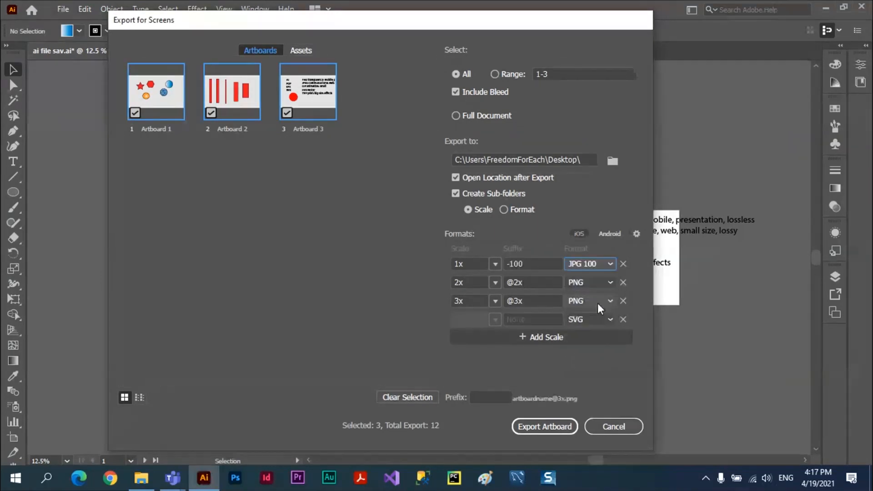
{"action": "left_click", "coordinate": [636, 233]}
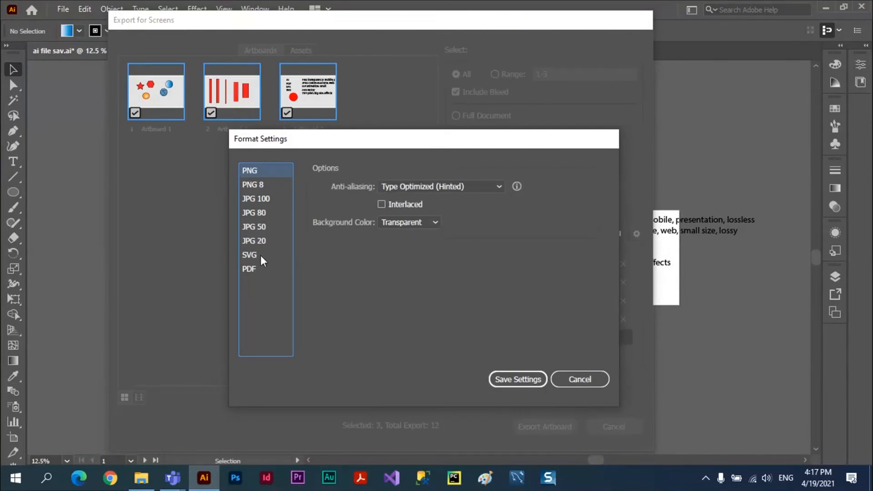
{"action": "left_click", "coordinate": [252, 269]}
{"action": "left_click", "coordinate": [389, 168]}
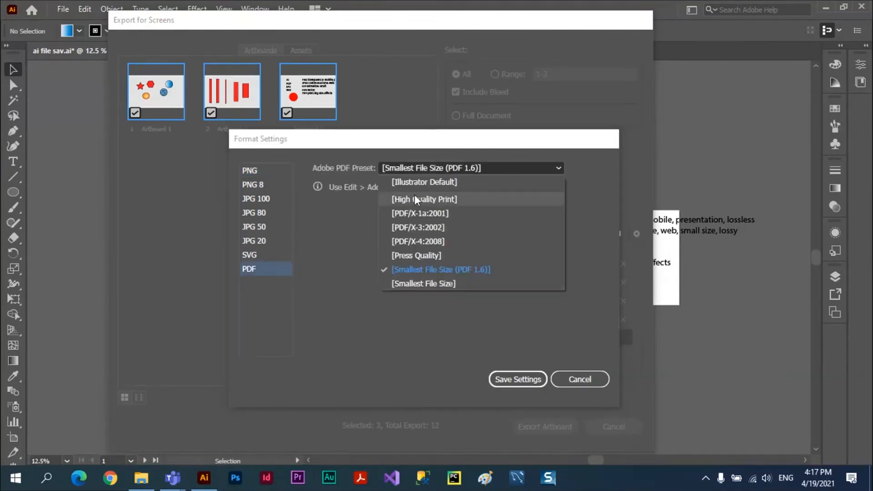
{"action": "left_click", "coordinate": [255, 252]}
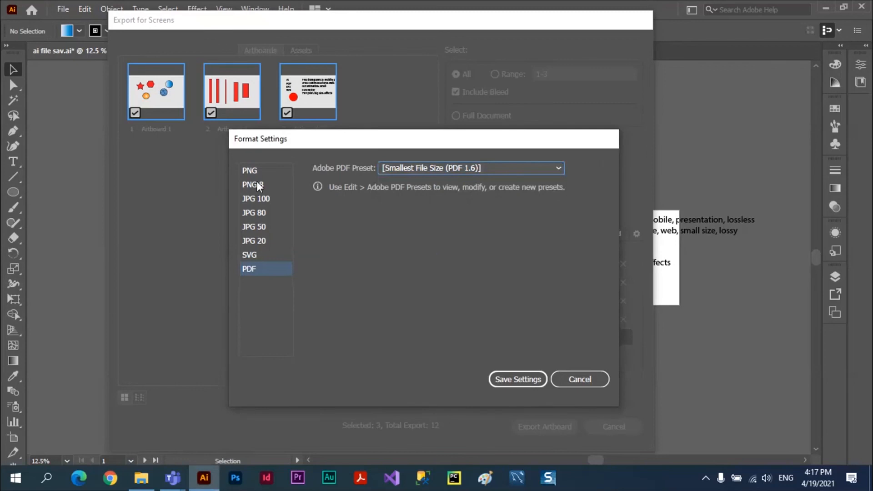
Step: Review the anti-aliasing and compression method choices for the JPG 100 format without changing them
{"action": "left_click", "coordinate": [260, 199]}
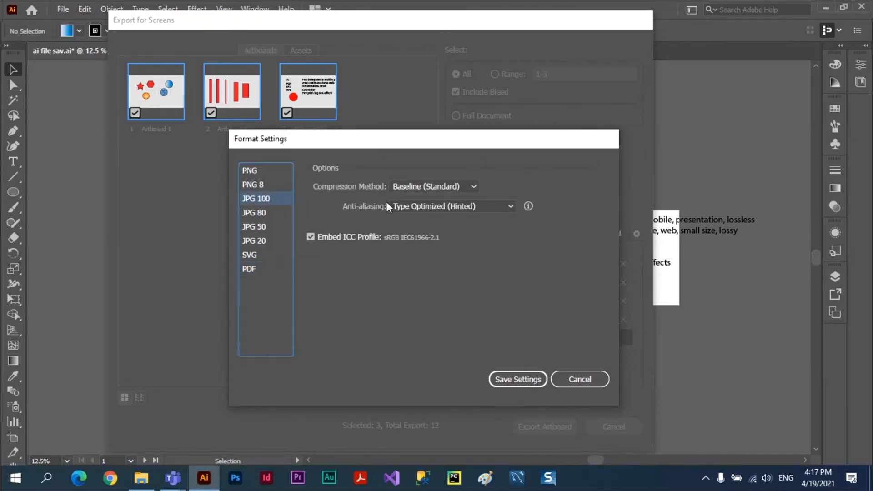
{"action": "left_click", "coordinate": [508, 209]}
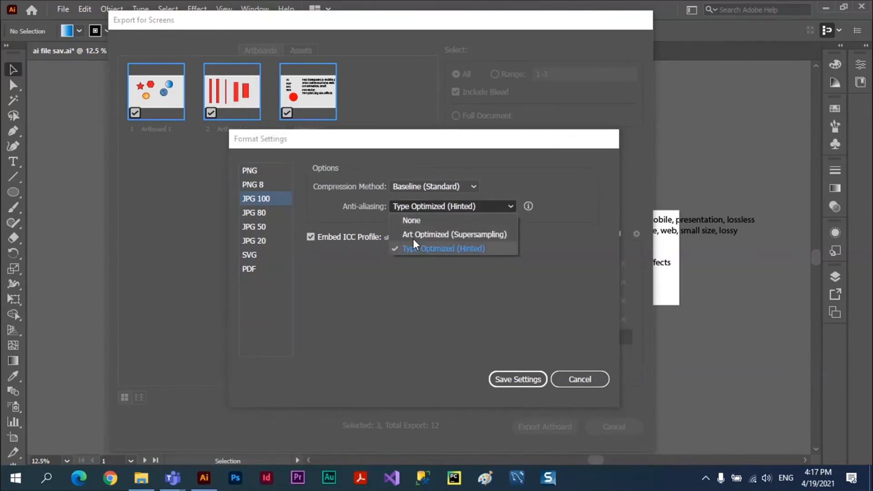
{"action": "left_click", "coordinate": [505, 165]}
{"action": "left_click", "coordinate": [432, 186]}
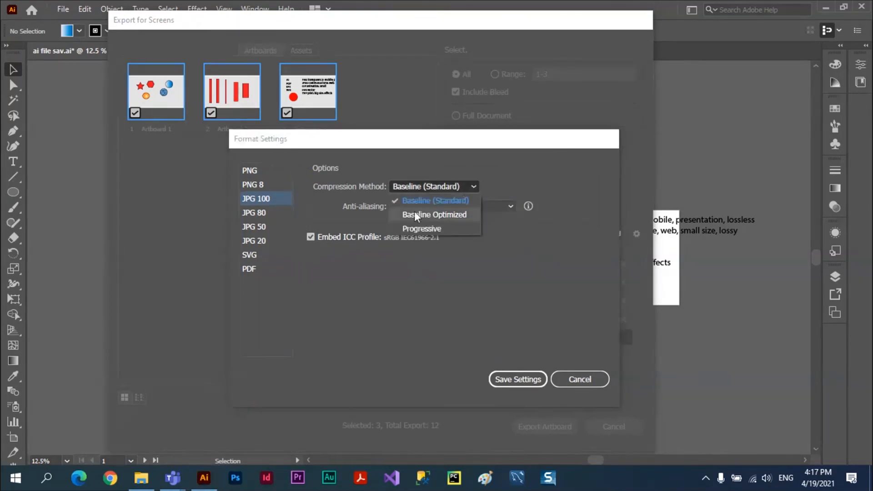
{"action": "left_click", "coordinate": [461, 237]}
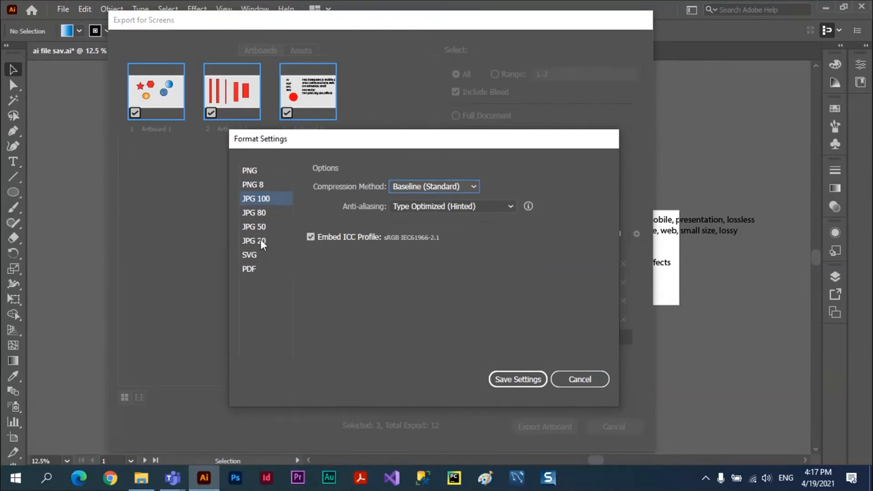
Step: Review the PNG format's anti-aliasing and background color choices, and close the format settings without saving
{"action": "left_click", "coordinate": [251, 186]}
{"action": "left_click", "coordinate": [252, 172]}
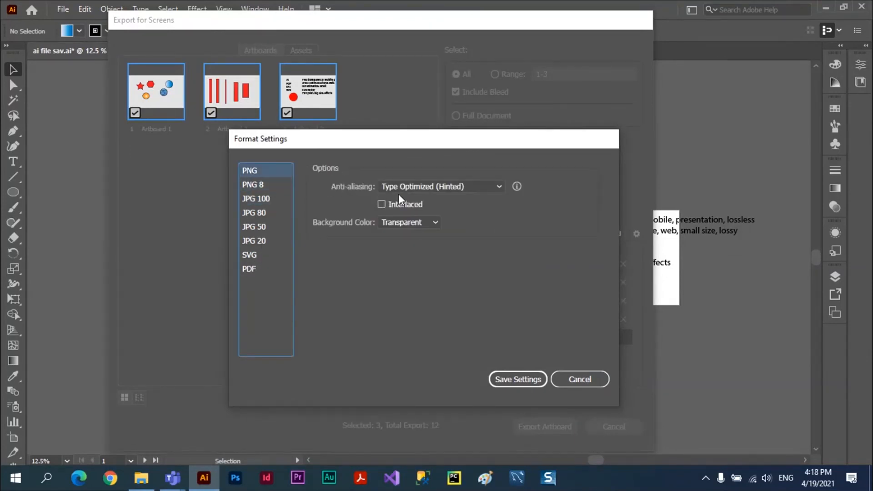
{"action": "left_click", "coordinate": [498, 186]}
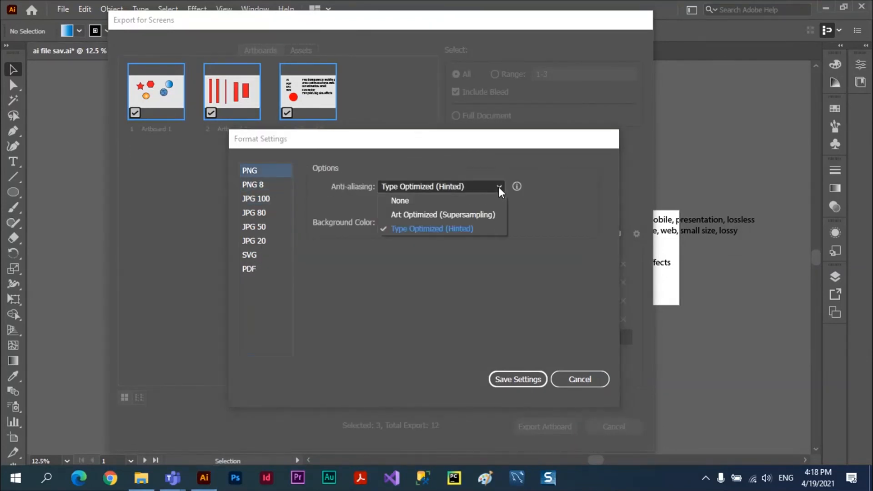
{"action": "left_click", "coordinate": [535, 179]}
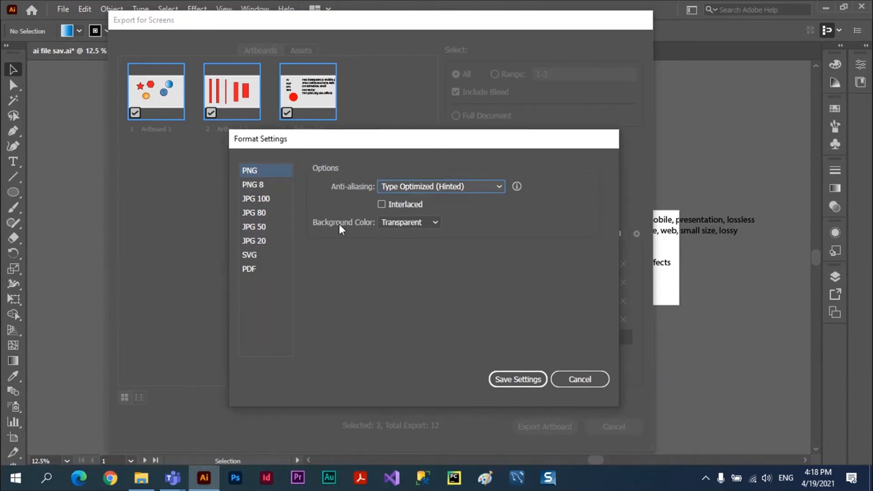
{"action": "left_click", "coordinate": [435, 222]}
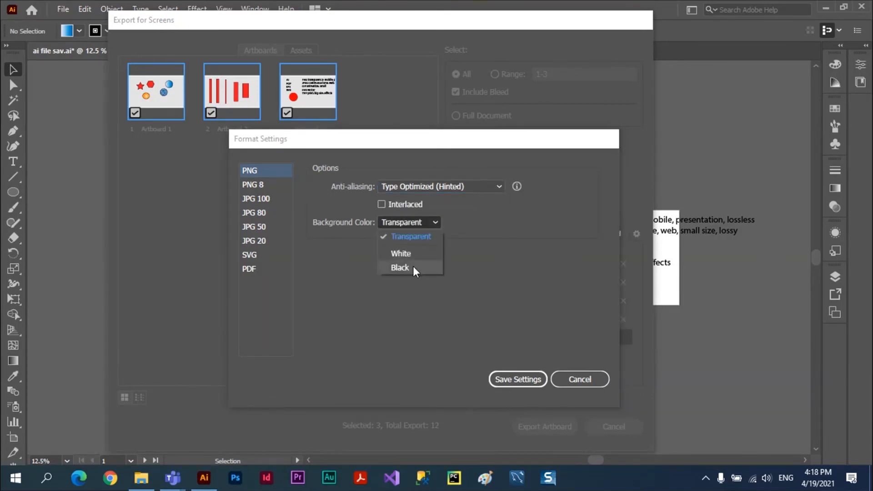
{"action": "left_click", "coordinate": [506, 241]}
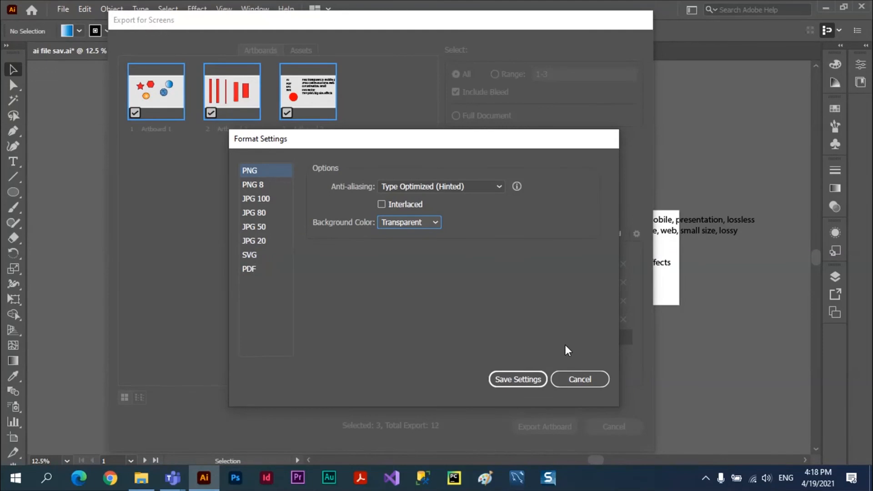
{"action": "left_click", "coordinate": [570, 384]}
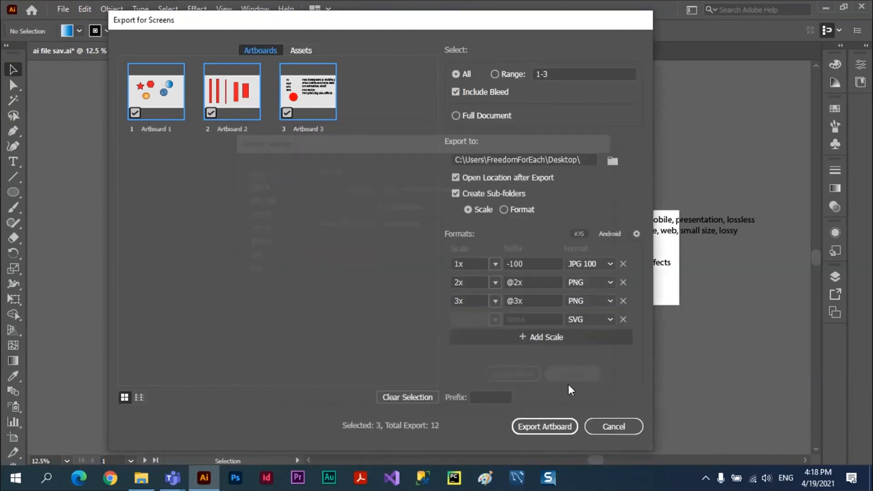
Step: Remove the 1x, 2x and 3x export formats, and change the remaining SVG format to PNG
{"action": "left_click", "coordinate": [622, 264]}
{"action": "left_click", "coordinate": [622, 264]}
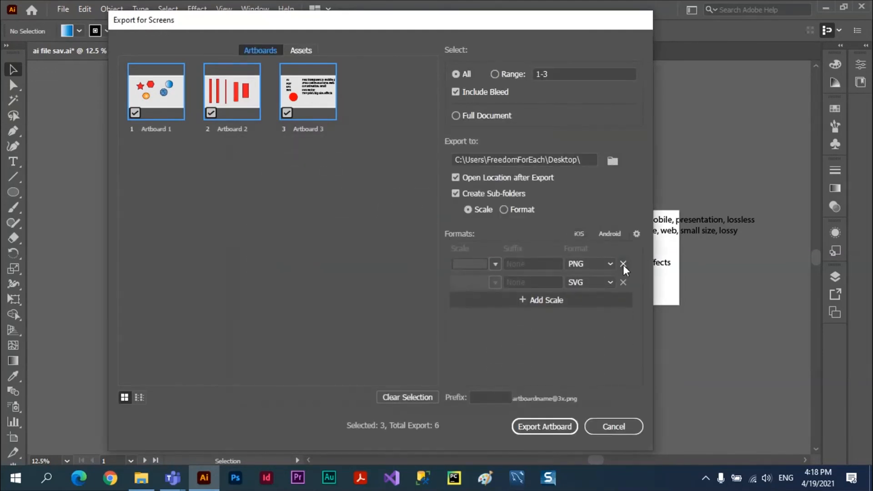
{"action": "left_click", "coordinate": [622, 264]}
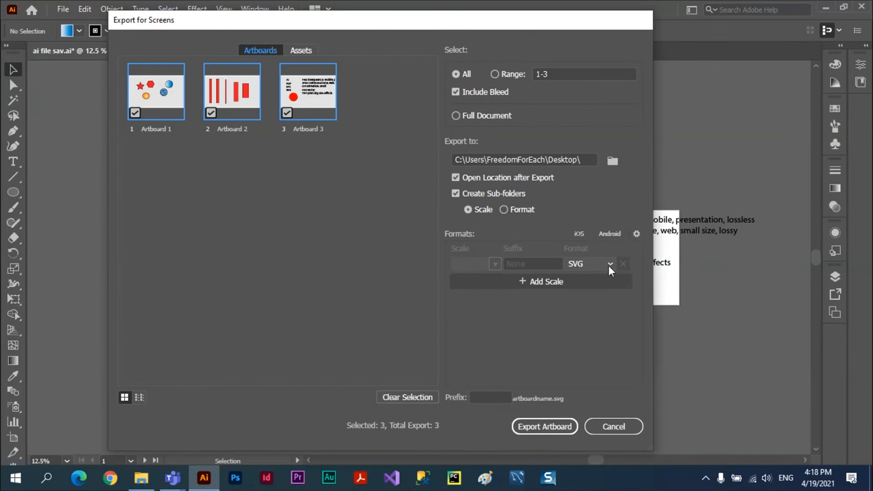
{"action": "left_click", "coordinate": [609, 265]}
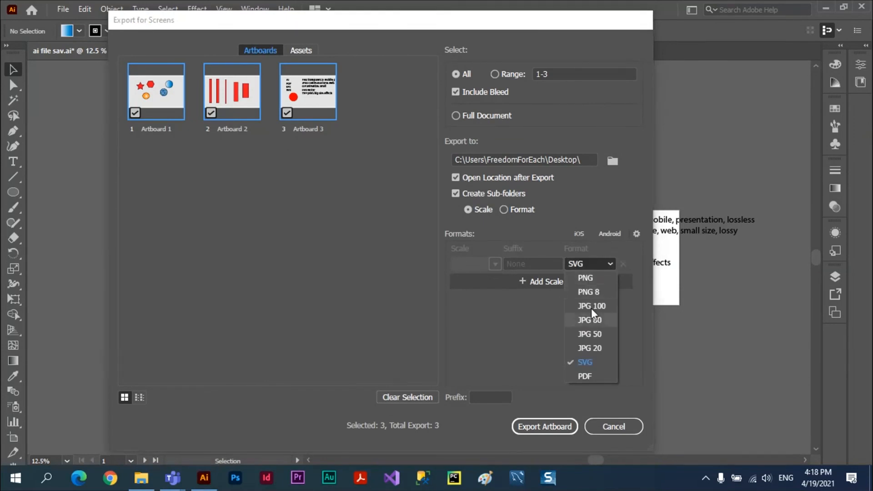
{"action": "left_click", "coordinate": [596, 280]}
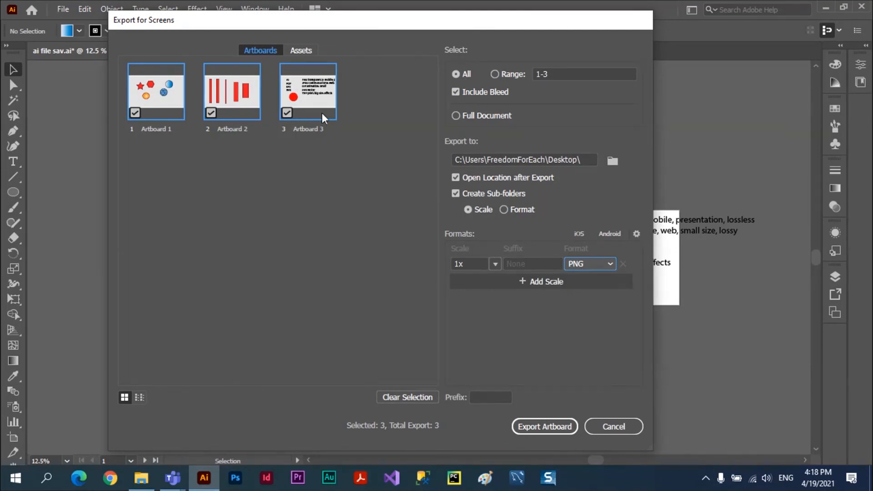
Step: View the assets section of Export for Screens, return to the artboards, and close the dialog without exporting
{"action": "left_click", "coordinate": [304, 50]}
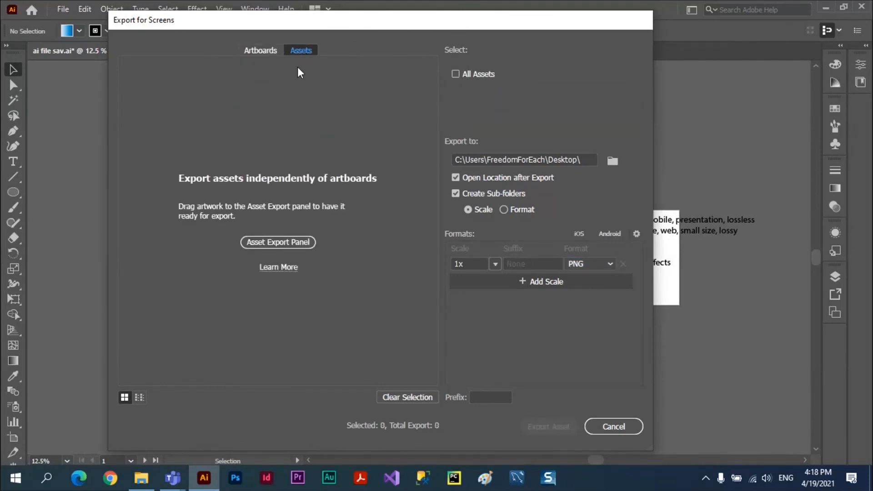
{"action": "left_click", "coordinate": [267, 50]}
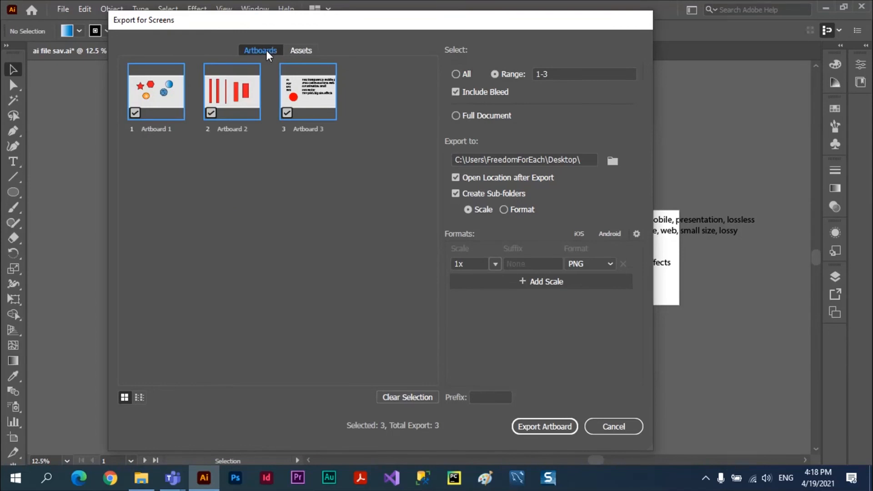
{"action": "left_click", "coordinate": [614, 427]}
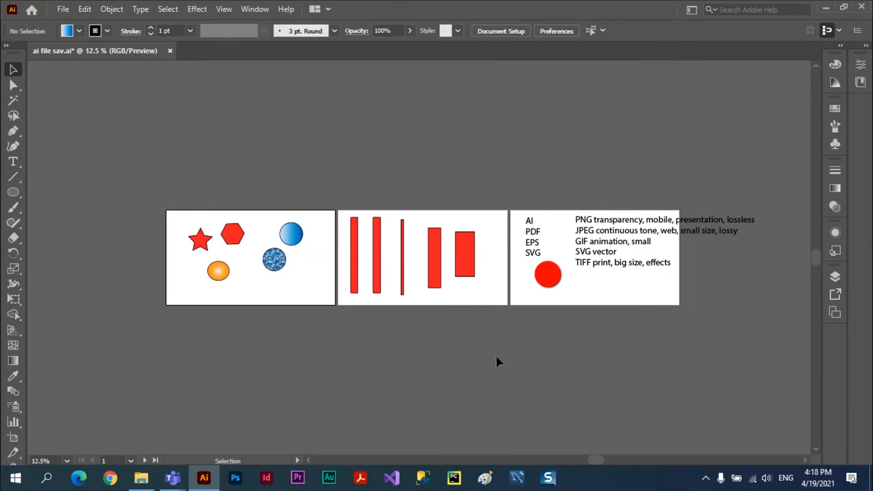
Step: Open the Asset Export panel to look at its contents, and collapse it again
{"action": "left_click", "coordinate": [254, 10]}
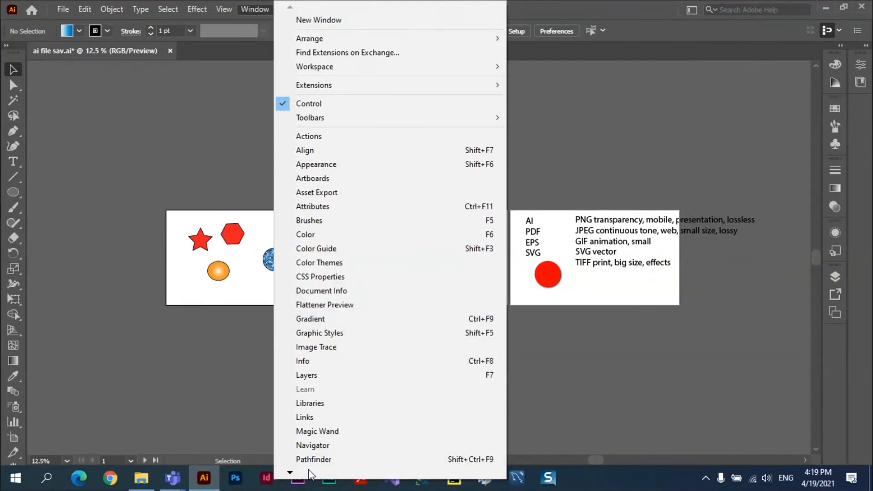
{"action": "scroll", "coordinate": [345, 146], "scroll_direction": "down", "scroll_amount": 2}
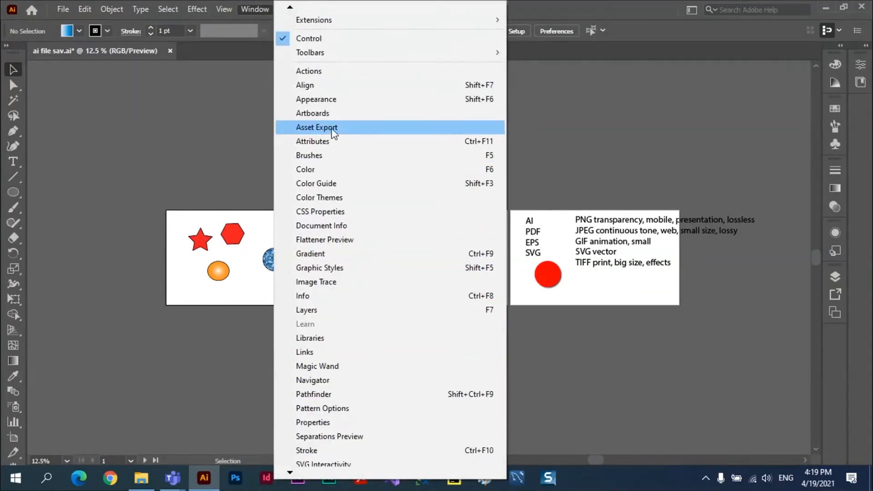
{"action": "left_click", "coordinate": [334, 128]}
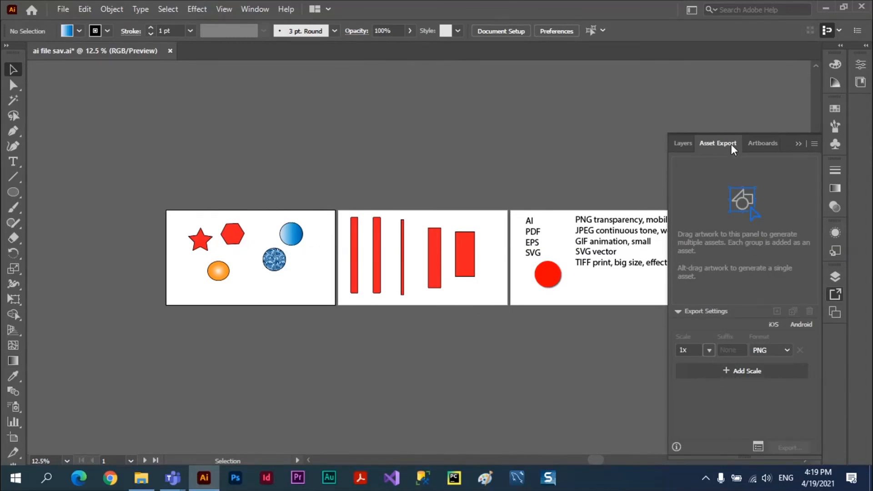
{"action": "left_click", "coordinate": [797, 143]}
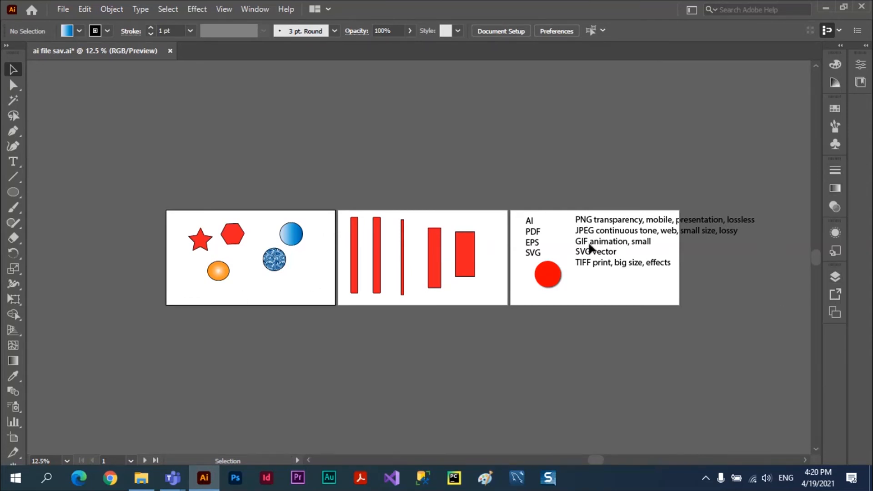
Step: Reopen Asset Export, detach it as a floating panel, collapse its former panel group, and place it over the canvas beside the docked panels
{"action": "left_click", "coordinate": [259, 10]}
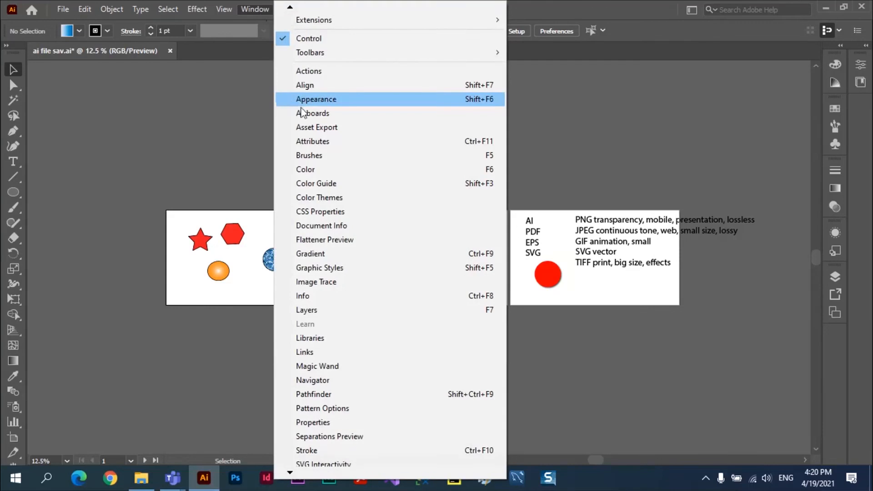
{"action": "left_click", "coordinate": [320, 127]}
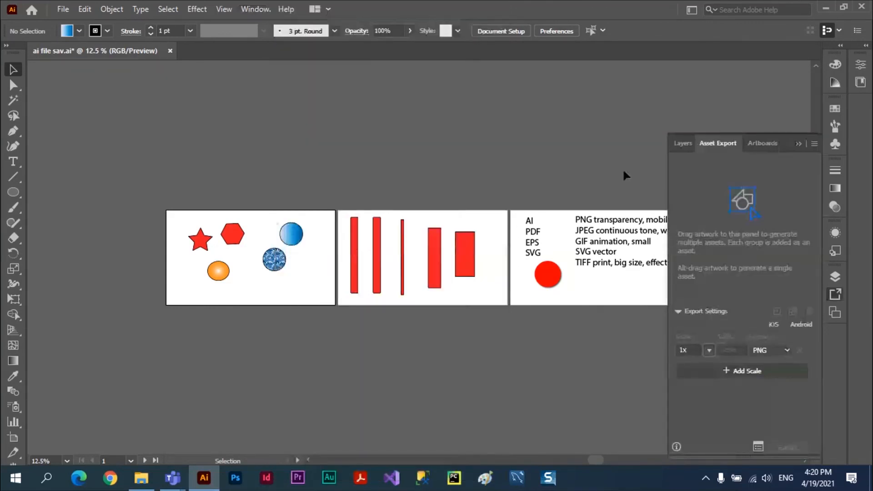
{"action": "left_click_drag", "start_coordinate": [718, 144], "coordinate": [596, 116]}
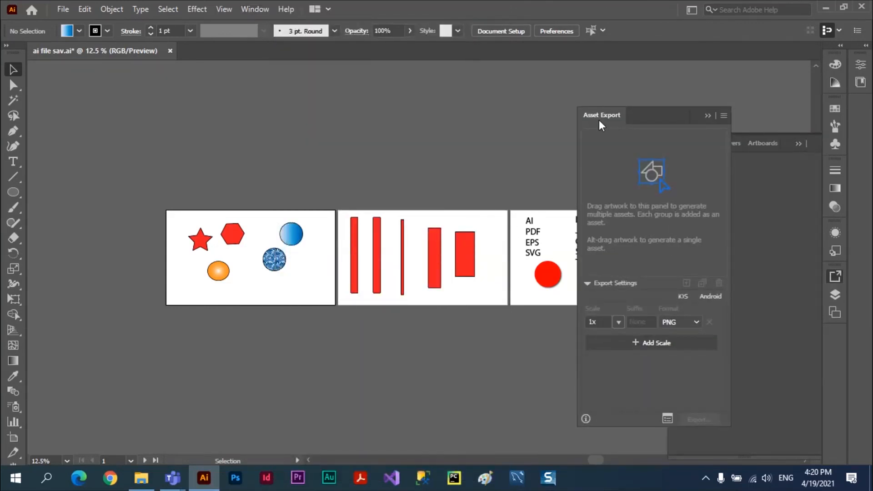
{"action": "left_click", "coordinate": [800, 143]}
{"action": "left_click_drag", "start_coordinate": [683, 106], "coordinate": [755, 84]}
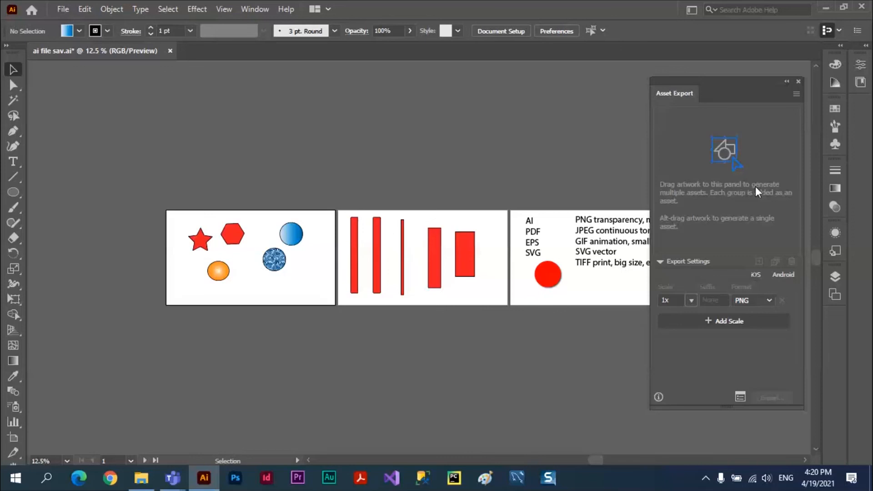
Step: Add the red star from the first artboard as an export asset, and delete that asset again
{"action": "left_click", "coordinate": [200, 239]}
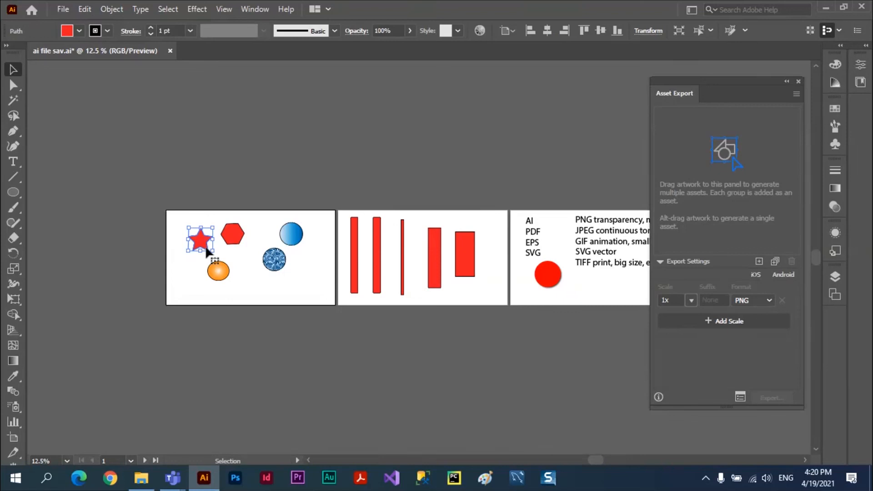
{"action": "left_click_drag", "start_coordinate": [201, 245], "coordinate": [666, 169]}
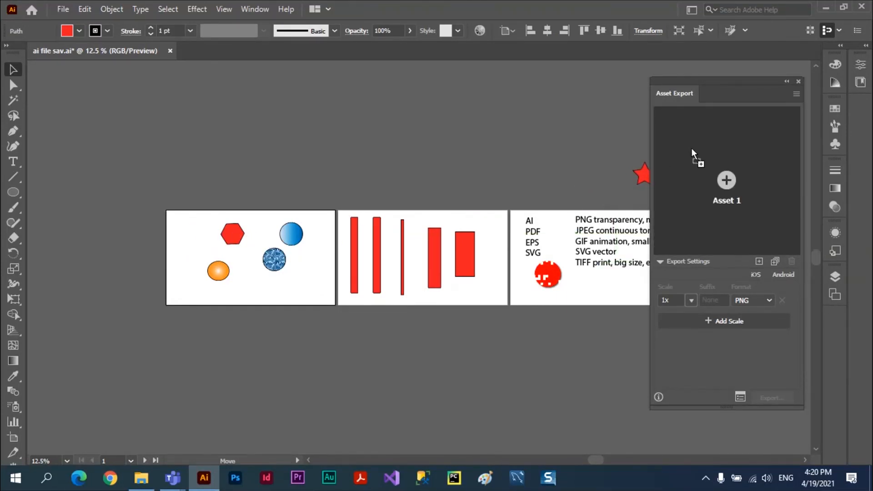
{"action": "left_click_drag", "start_coordinate": [691, 148], "coordinate": [690, 148]}
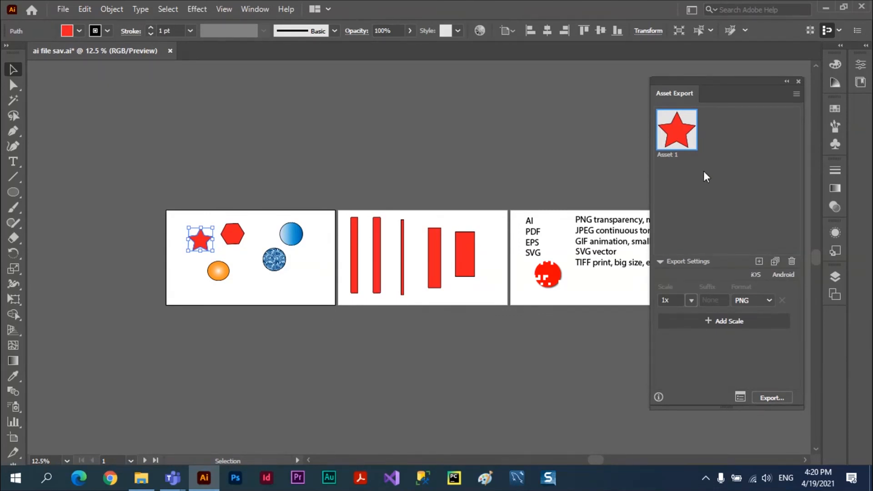
{"action": "left_click", "coordinate": [791, 262]}
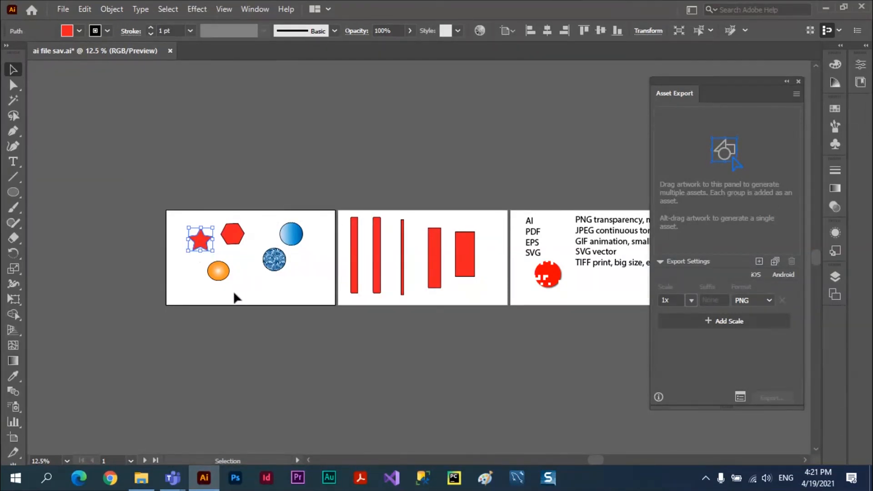
Step: Select the red star, orange ellipse and red hexagon together on the first artboard
{"action": "key", "text": "a"}
{"action": "left_click", "coordinate": [222, 277]}
{"action": "key", "text": "v"}
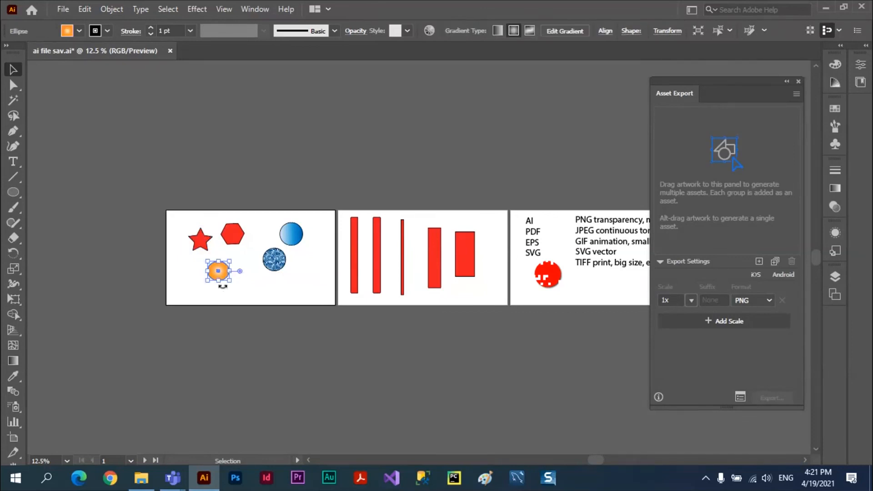
{"action": "left_click", "coordinate": [198, 238]}
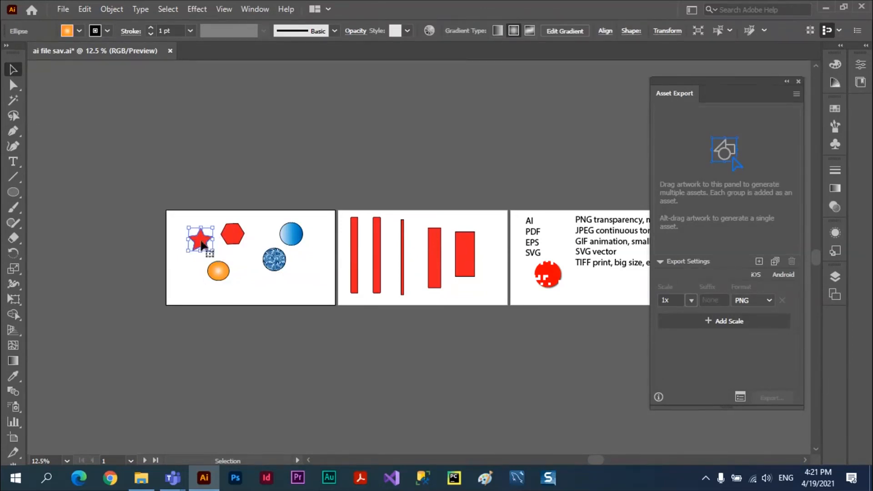
{"action": "left_click", "coordinate": [214, 274], "text": "shift"}
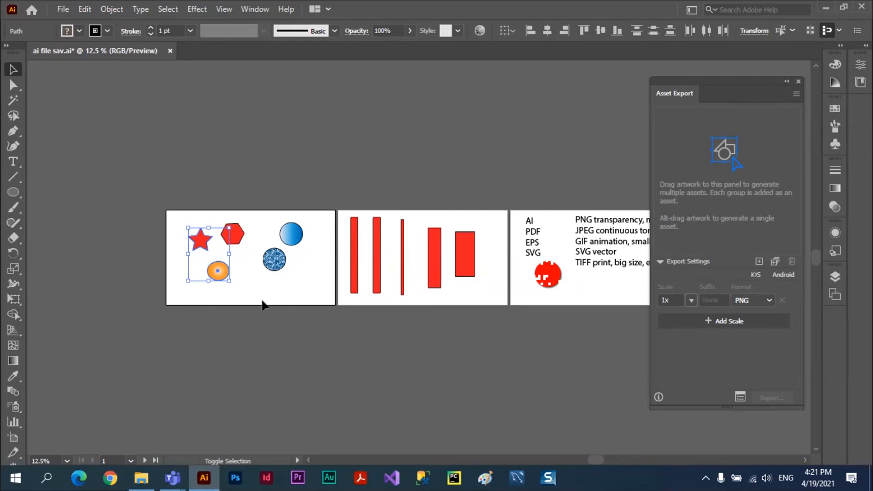
{"action": "left_click", "coordinate": [233, 237], "text": "shift"}
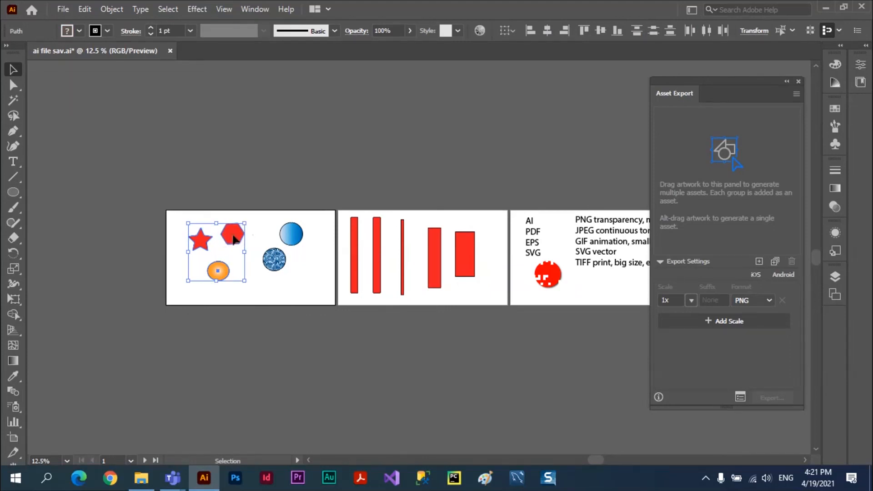
Step: Add the three selected shapes to Asset Export as separate assets, and delete all three assets again
{"action": "left_click_drag", "start_coordinate": [233, 239], "coordinate": [701, 135]}
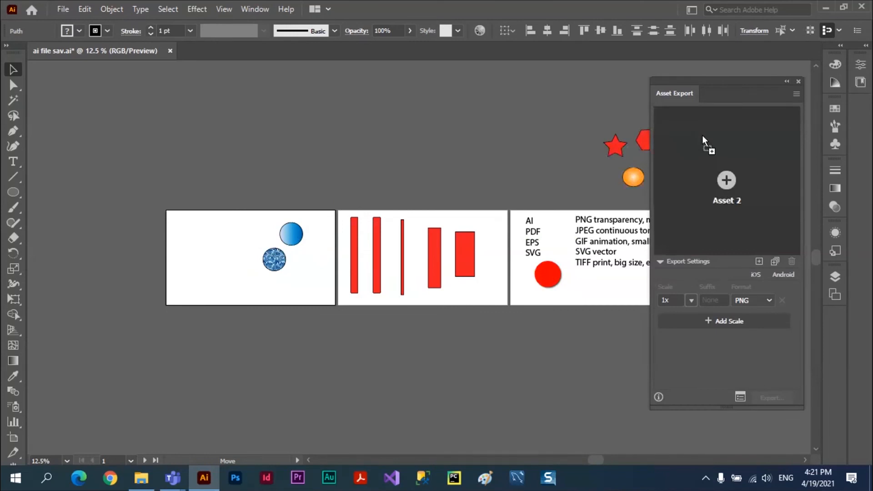
{"action": "left_click_drag", "start_coordinate": [702, 135], "coordinate": [702, 135]}
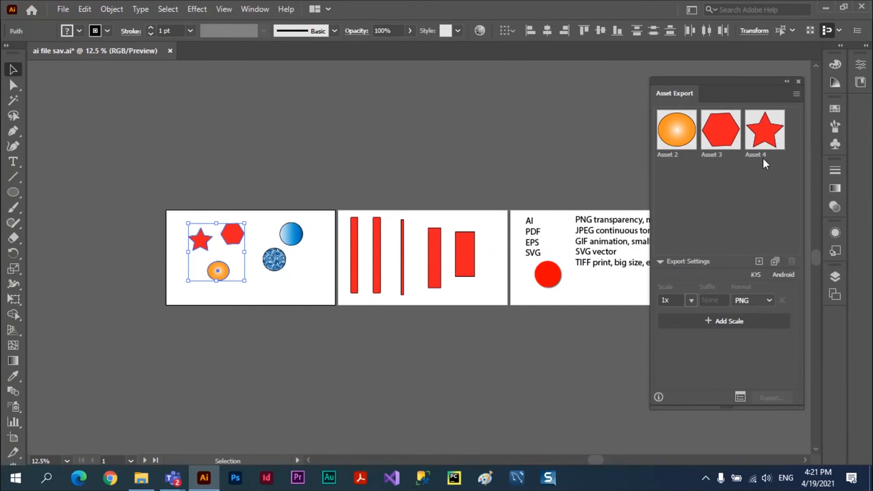
{"action": "left_click", "coordinate": [761, 139]}
{"action": "left_click", "coordinate": [792, 261]}
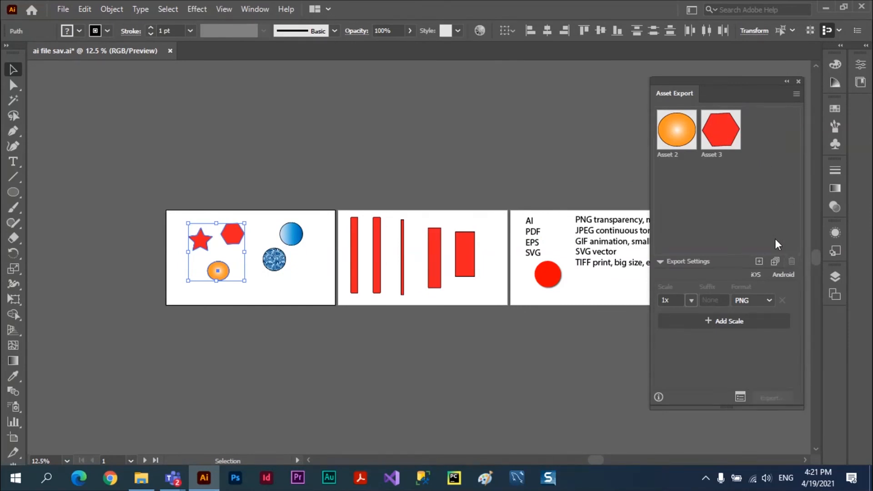
{"action": "left_click", "coordinate": [792, 259]}
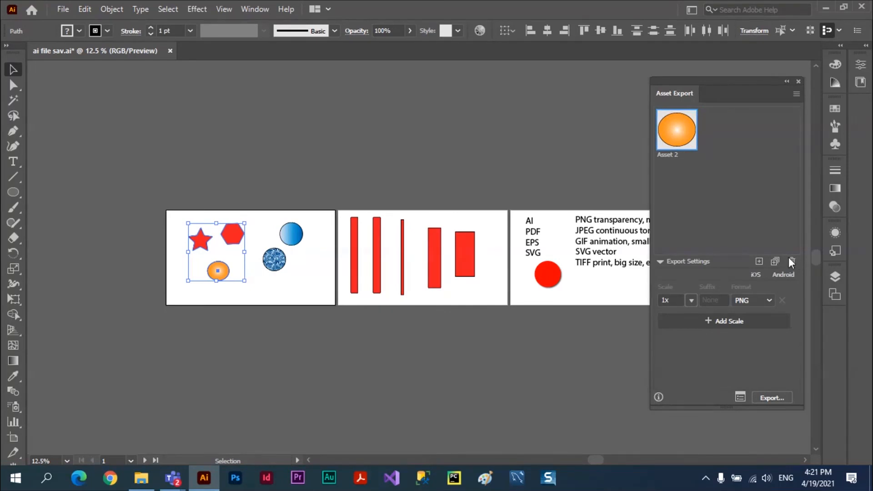
{"action": "left_click", "coordinate": [791, 262]}
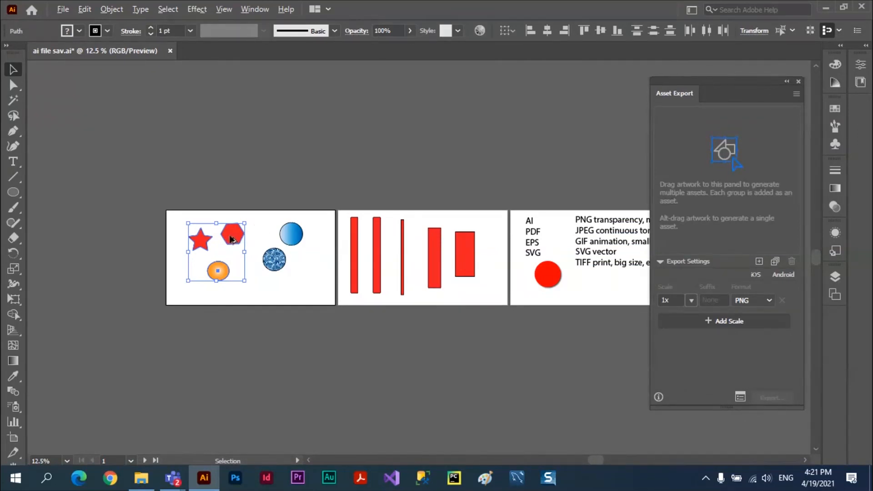
Step: Add the selected star, hexagon and ellipse as one combined export asset, and add them again as three separate assets
{"action": "left_click_drag", "start_coordinate": [231, 239], "coordinate": [687, 189]}
{"action": "left_click_drag", "start_coordinate": [701, 152], "coordinate": [701, 143]}
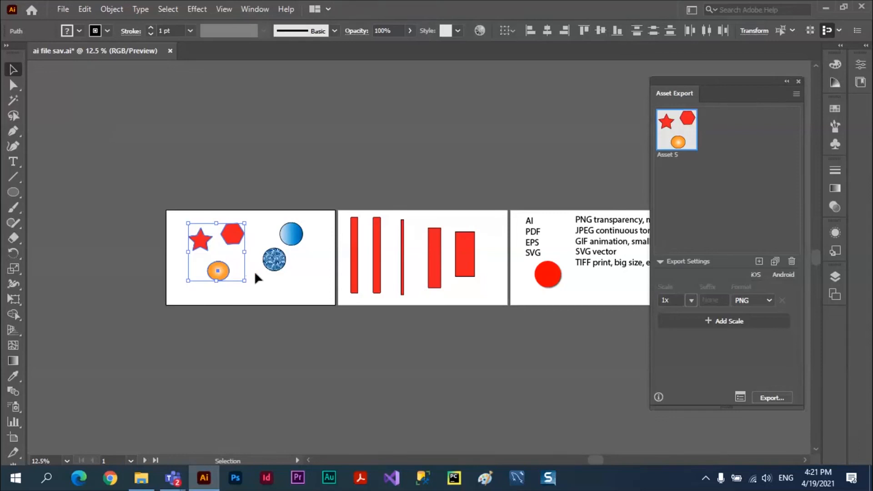
{"action": "left_click_drag", "start_coordinate": [232, 235], "coordinate": [767, 117]}
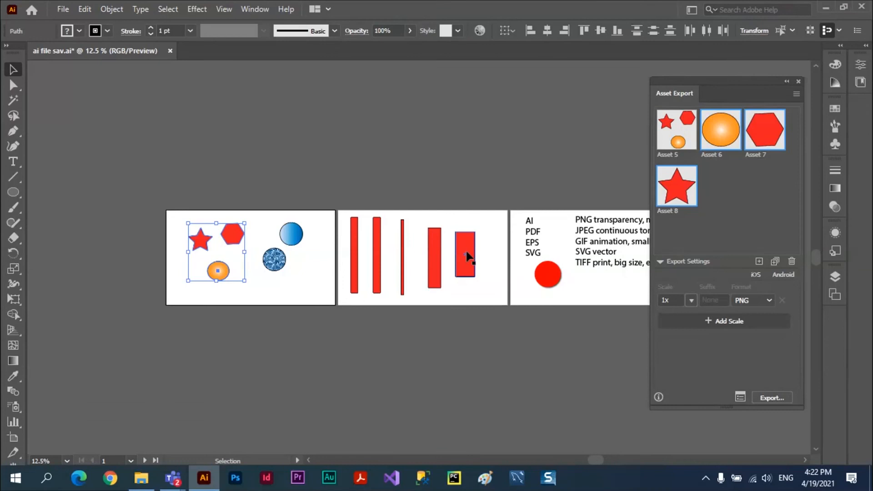
Step: Select the gradient and patterned blue circles on the first artboard, and generate both a single combined asset and separate assets from them
{"action": "left_click", "coordinate": [470, 263]}
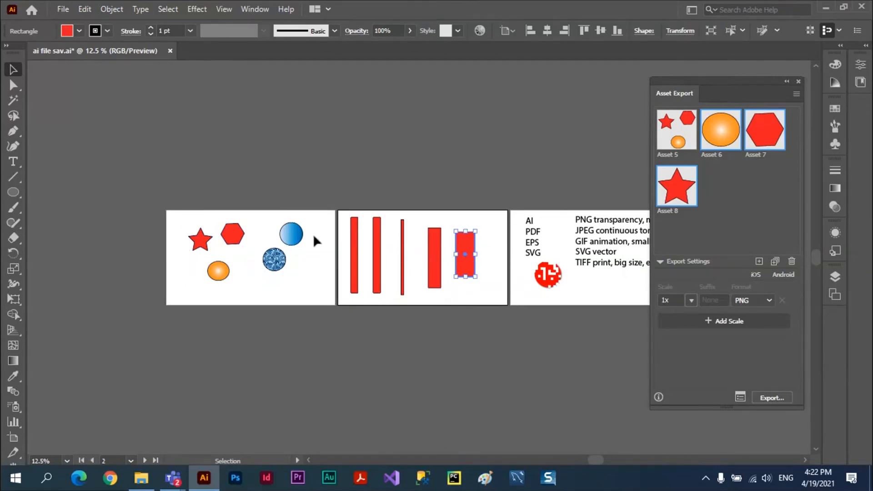
{"action": "left_click", "coordinate": [280, 267]}
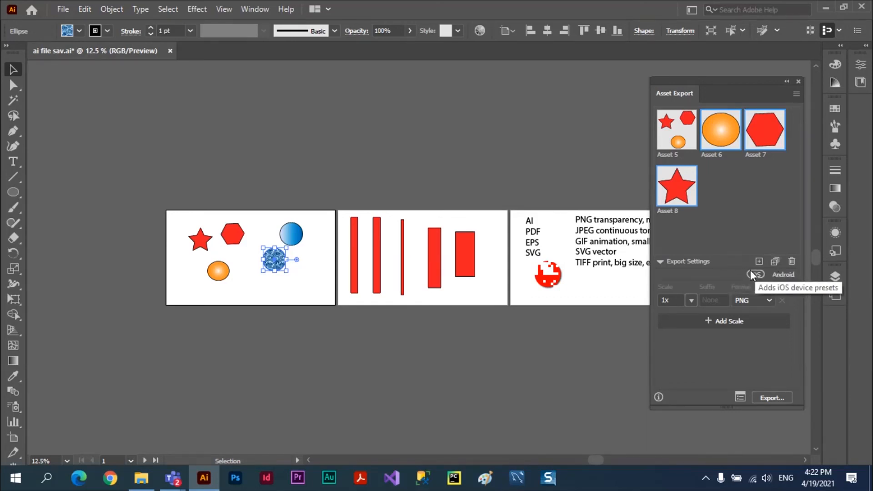
{"action": "left_click", "coordinate": [278, 240]}
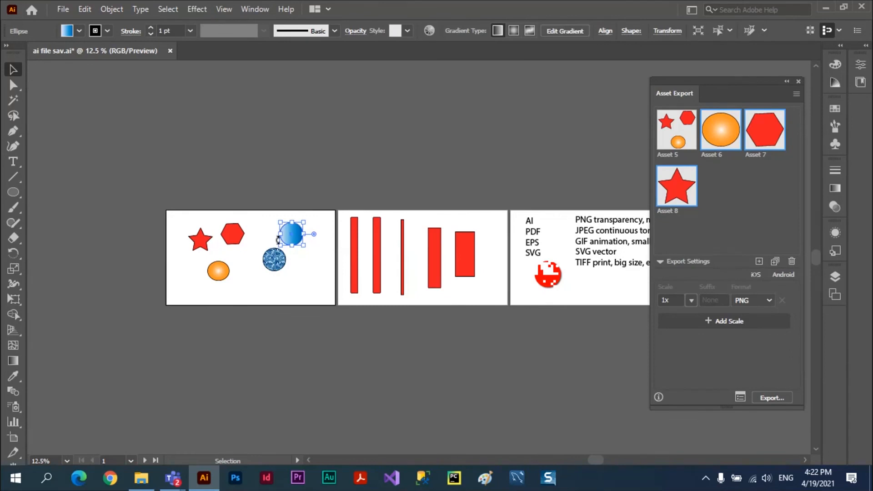
{"action": "left_click", "coordinate": [281, 265], "text": "shift"}
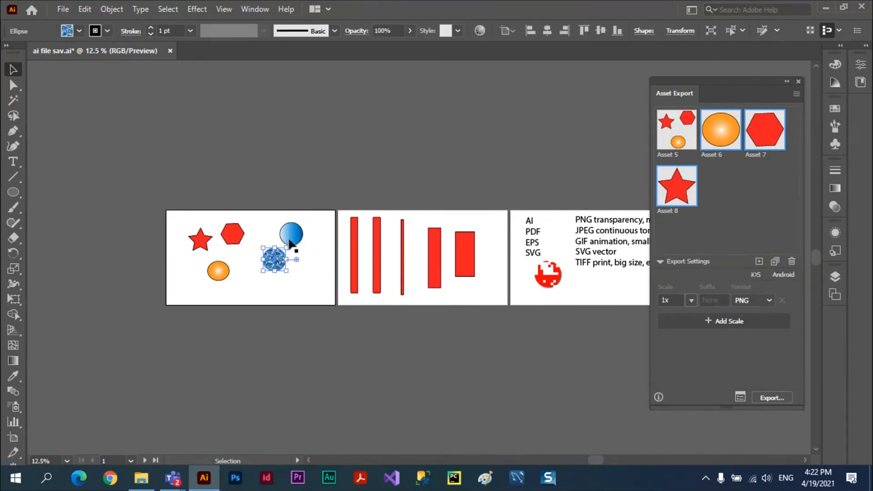
{"action": "left_click", "coordinate": [759, 261]}
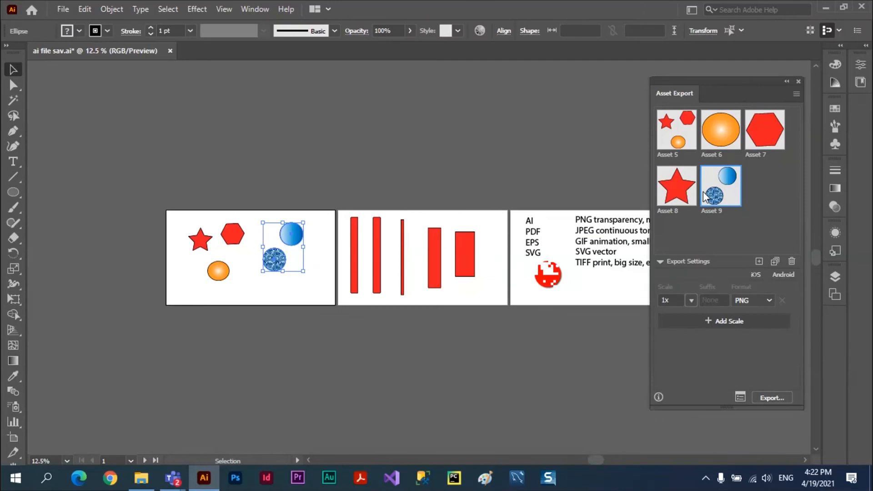
{"action": "left_click", "coordinate": [774, 262]}
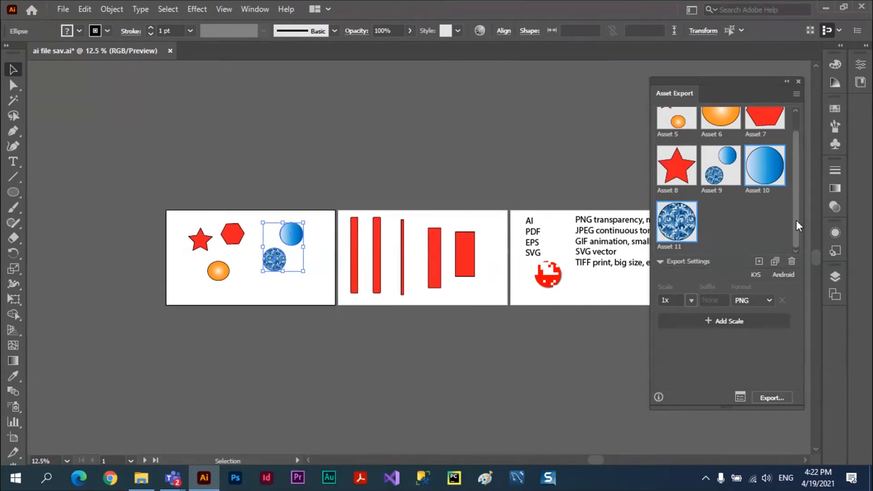
{"action": "left_click_drag", "start_coordinate": [796, 220], "coordinate": [795, 183]}
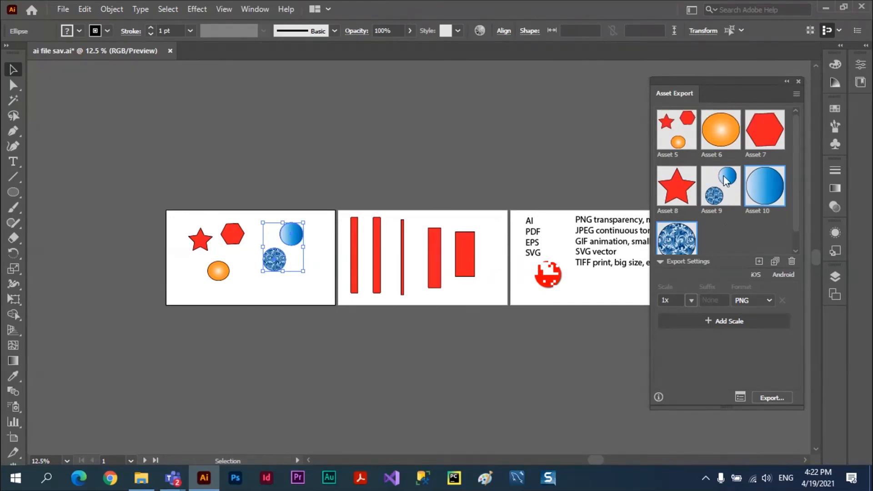
Step: Open Export for Screens from Asset Export, view its artboards section, and return to the assets
{"action": "left_click", "coordinate": [737, 399]}
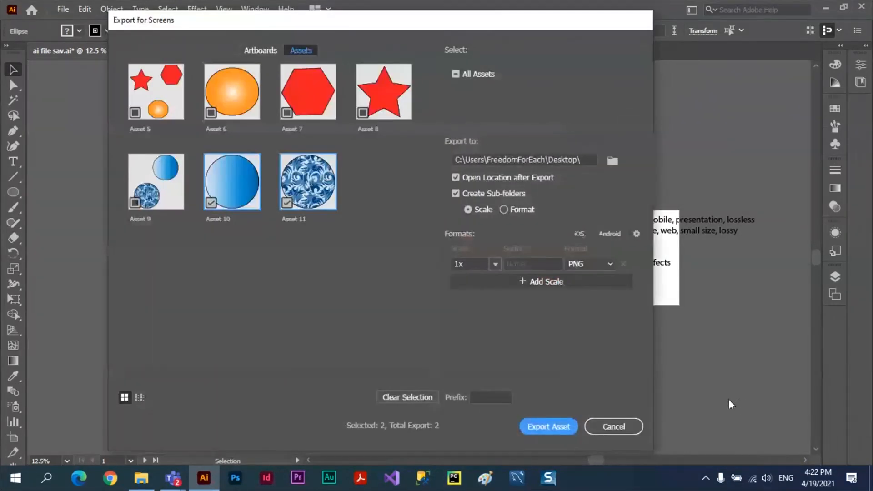
{"action": "left_click_drag", "start_coordinate": [498, 22], "coordinate": [585, 27]}
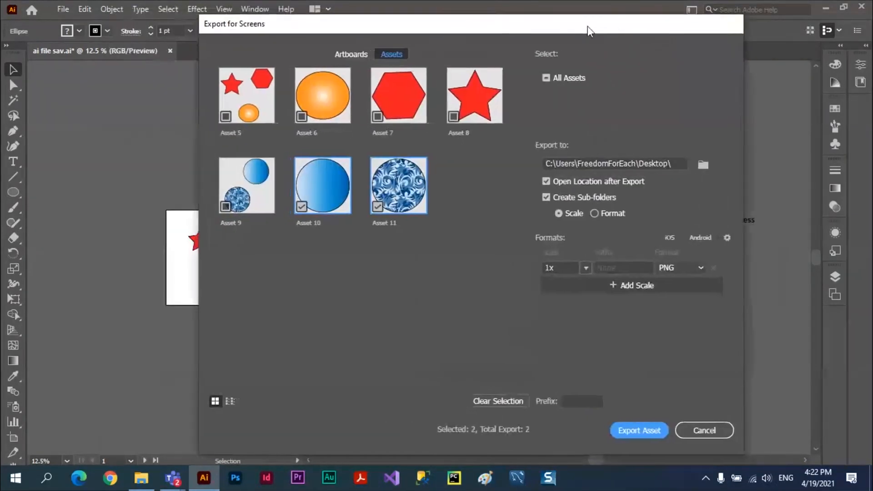
{"action": "left_click", "coordinate": [347, 53]}
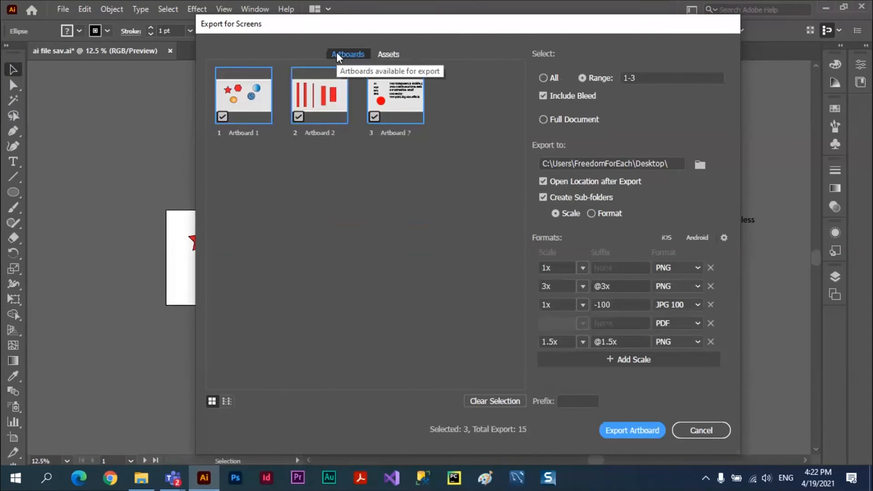
{"action": "left_click", "coordinate": [386, 54]}
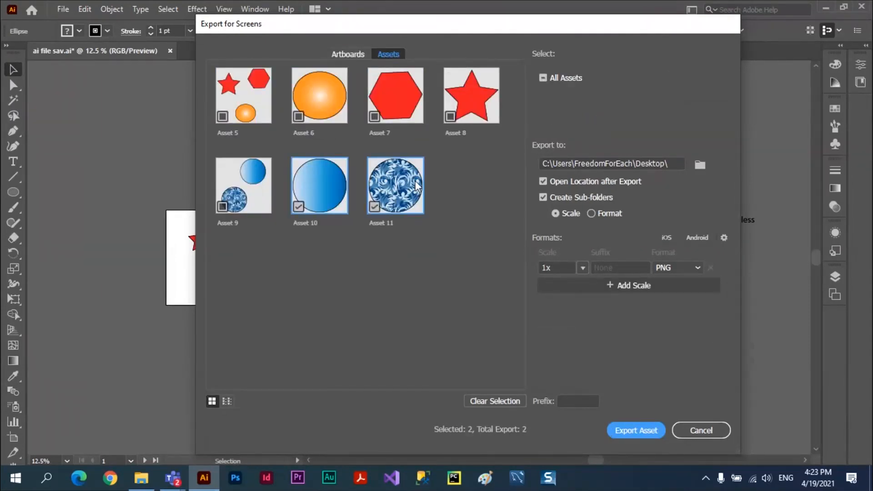
{"action": "left_click_drag", "start_coordinate": [495, 28], "coordinate": [371, 29]}
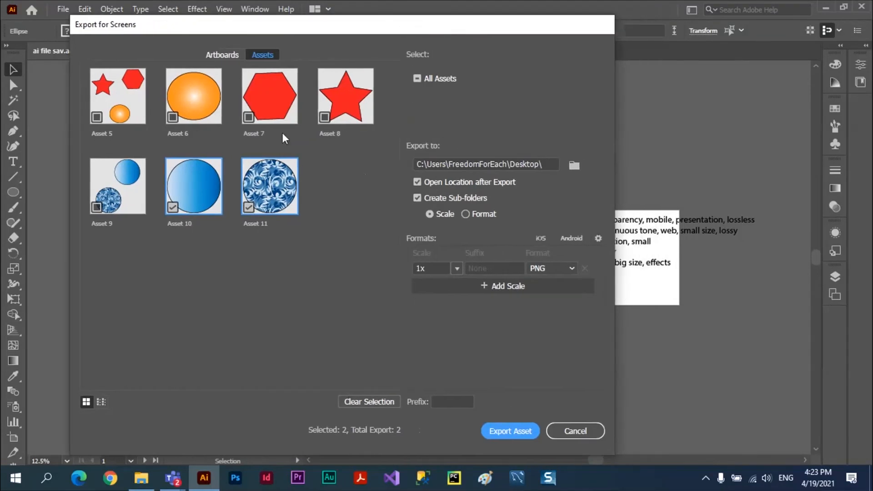
Step: Include Asset 5 through Asset 9 in the selection and export all assets as 1x PNG files to the Desktop
{"action": "left_click", "coordinate": [97, 117]}
{"action": "left_click", "coordinate": [172, 117]}
{"action": "left_click", "coordinate": [248, 118]}
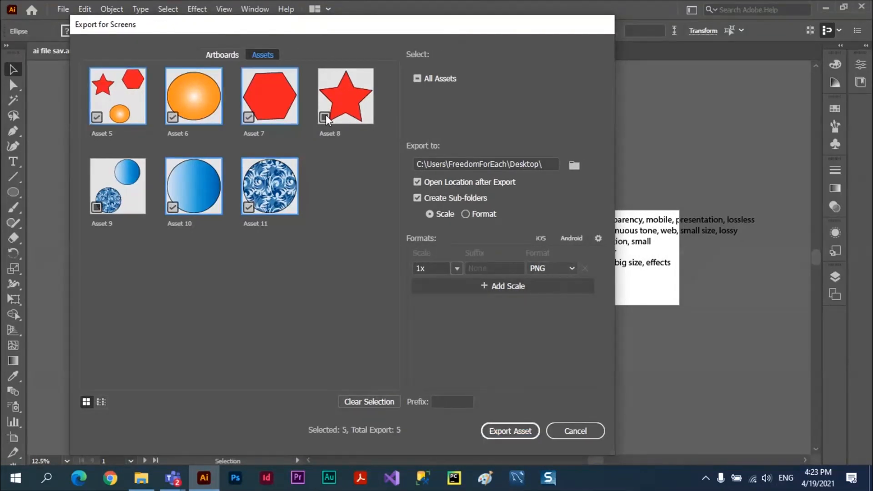
{"action": "left_click", "coordinate": [325, 116]}
{"action": "left_click", "coordinate": [102, 200]}
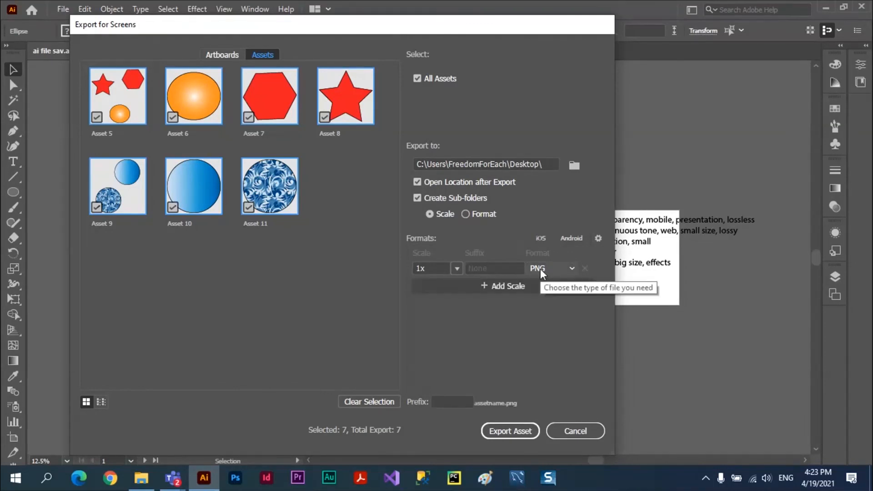
{"action": "left_click", "coordinate": [509, 431]}
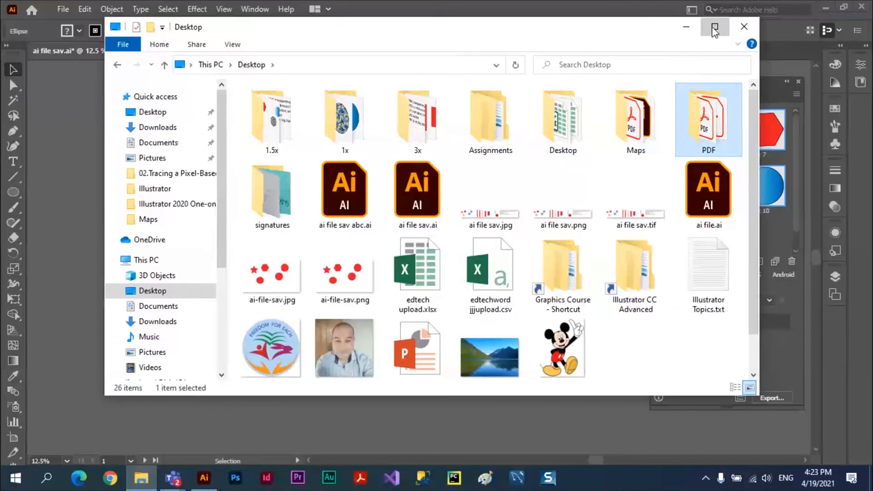
Step: Maximize the export location window and examine the exported files in the 1.5x and 1x folders
{"action": "left_click", "coordinate": [714, 28]}
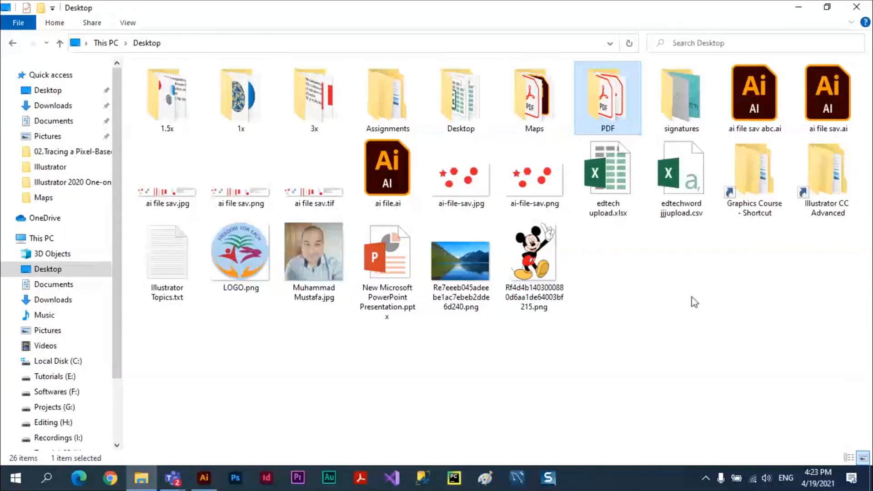
{"action": "double_click", "coordinate": [171, 104]}
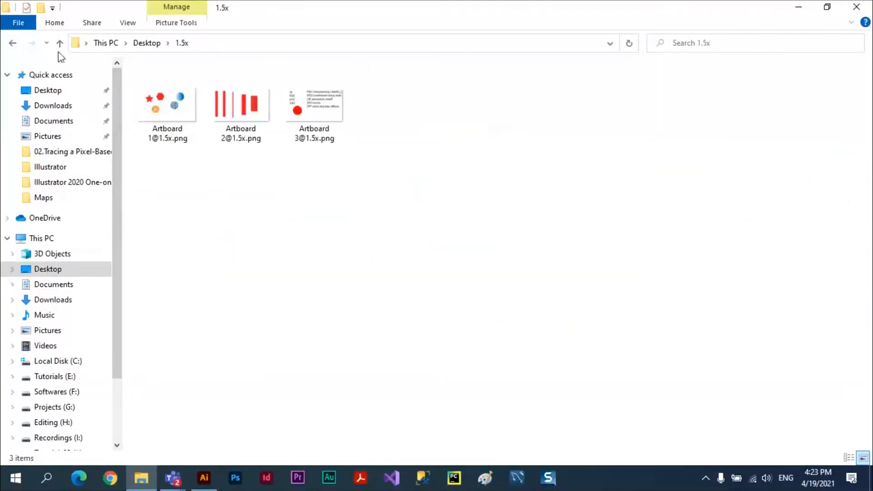
{"action": "left_click", "coordinate": [60, 43]}
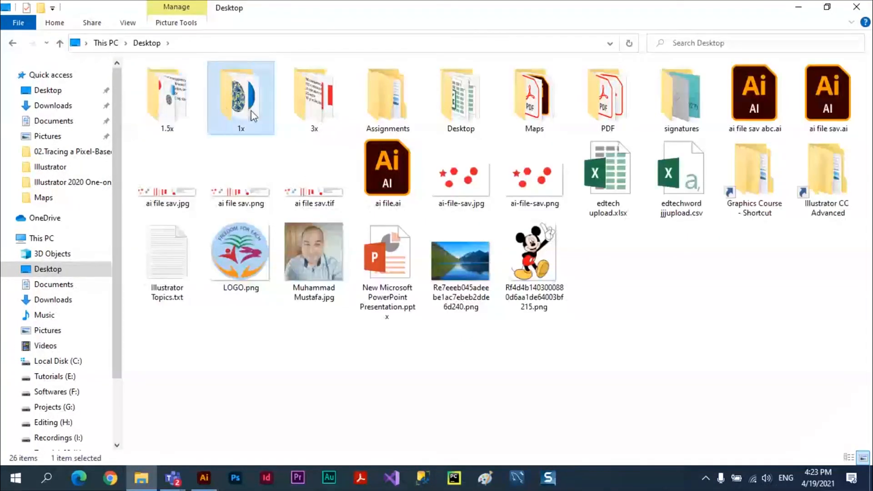
{"action": "double_click", "coordinate": [241, 107]}
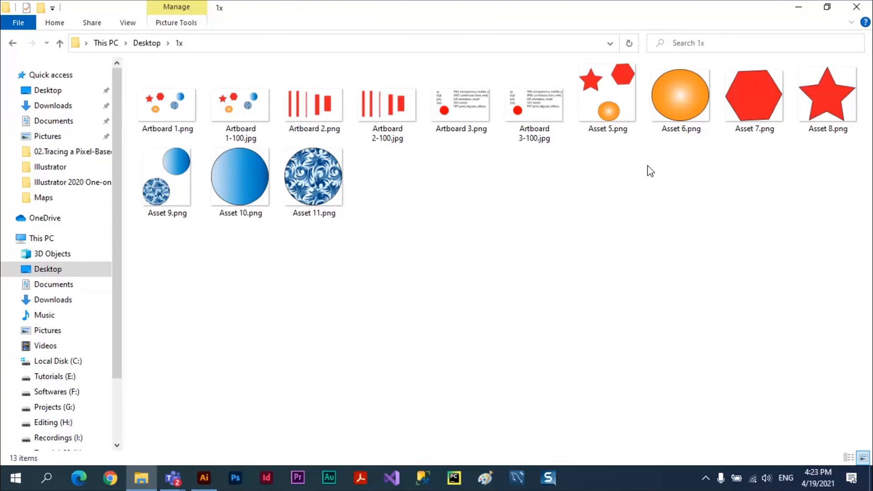
Step: Copy Asset 8.png from the 1x folder onto the desktop, place it beneath the ai-file-sav images, and return to Illustrator
{"action": "left_click", "coordinate": [822, 120]}
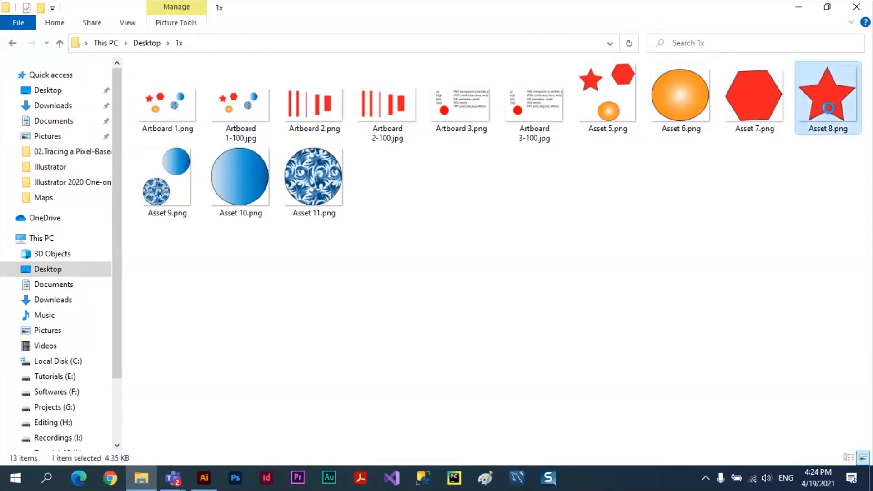
{"action": "left_click", "coordinate": [856, 6]}
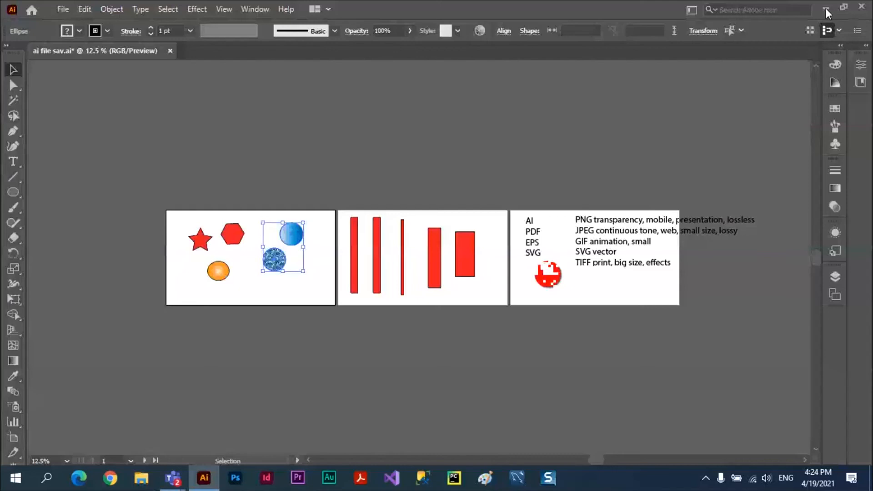
{"action": "left_click", "coordinate": [798, 7]}
{"action": "right_click", "coordinate": [490, 94]}
{"action": "left_click", "coordinate": [523, 151]}
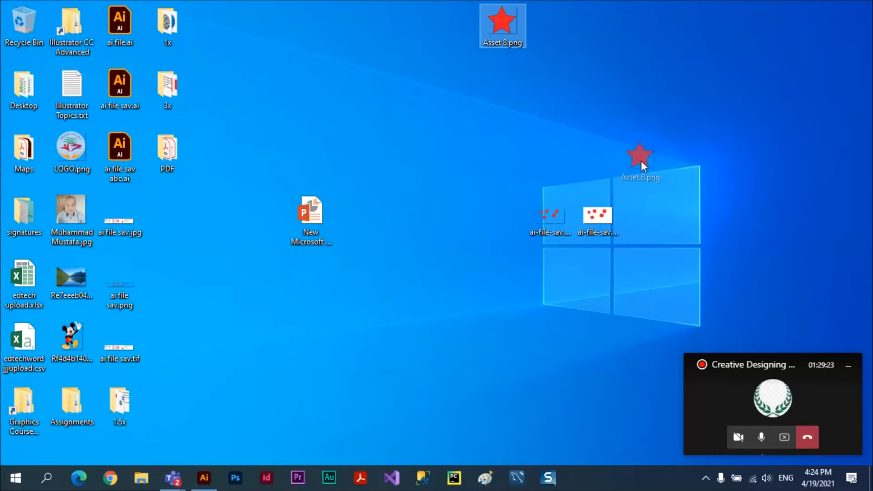
{"action": "left_click_drag", "start_coordinate": [642, 209], "coordinate": [593, 277]}
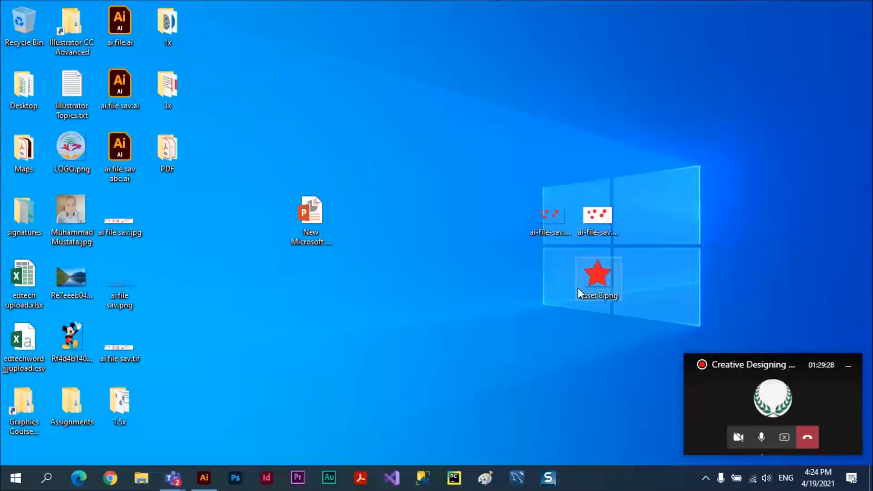
{"action": "left_click", "coordinate": [204, 478]}
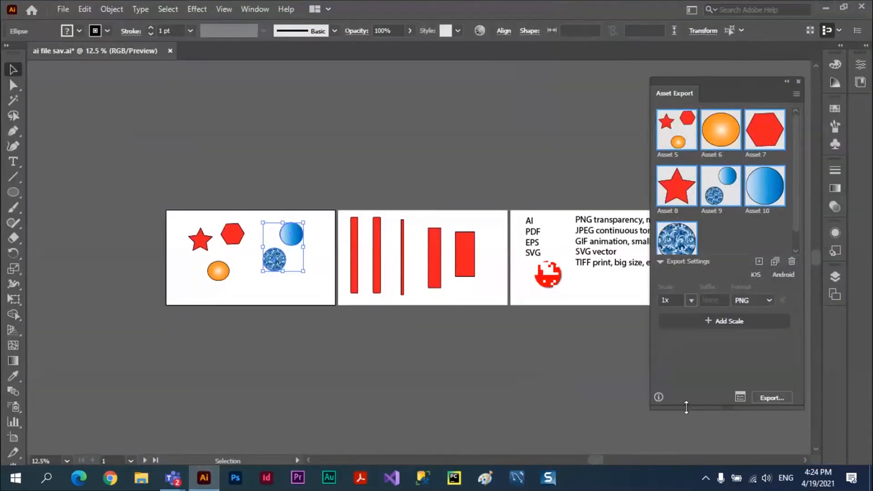
Step: Review the export location picker and the Export for Screens asset settings, closing each without exporting
{"action": "left_click", "coordinate": [771, 398]}
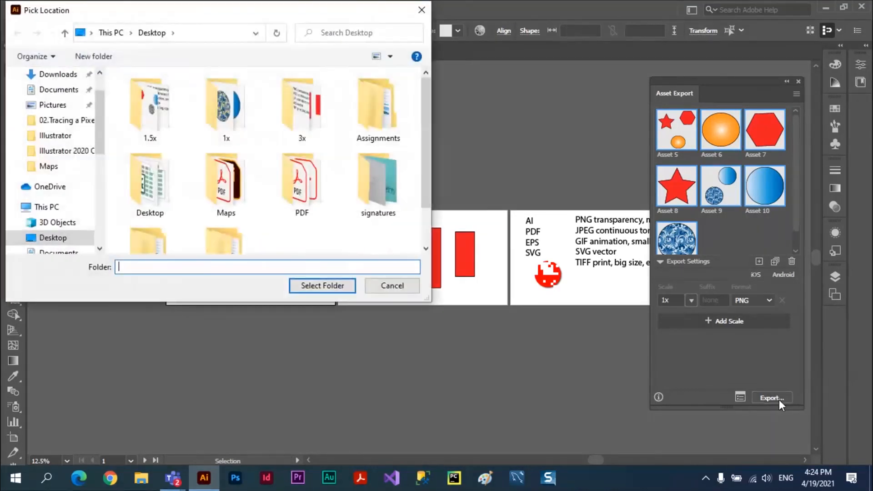
{"action": "left_click", "coordinate": [403, 287]}
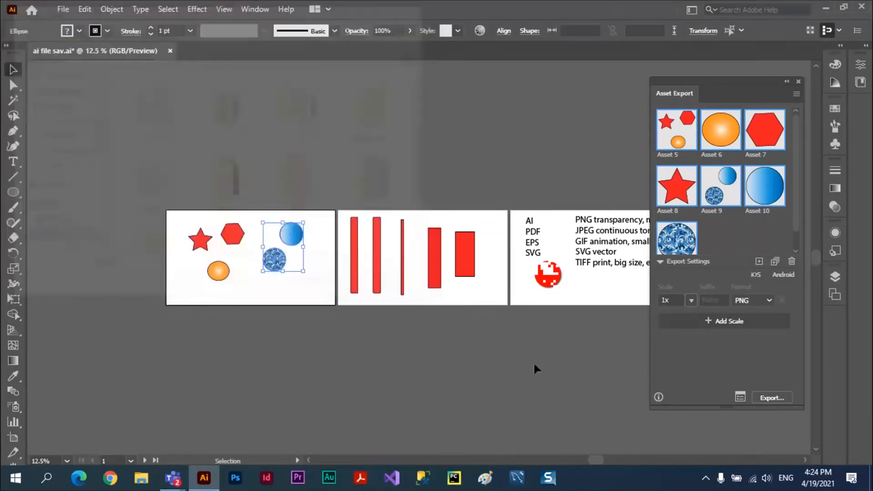
{"action": "left_click", "coordinate": [737, 398]}
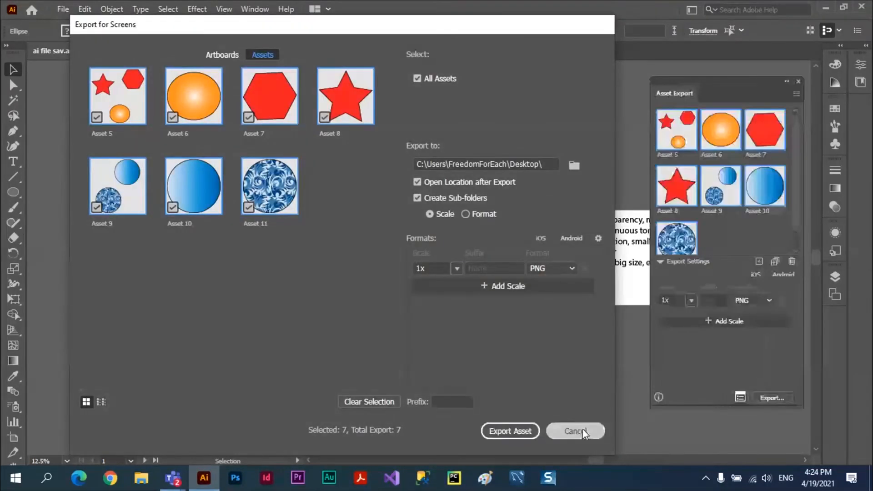
{"action": "left_click", "coordinate": [582, 432]}
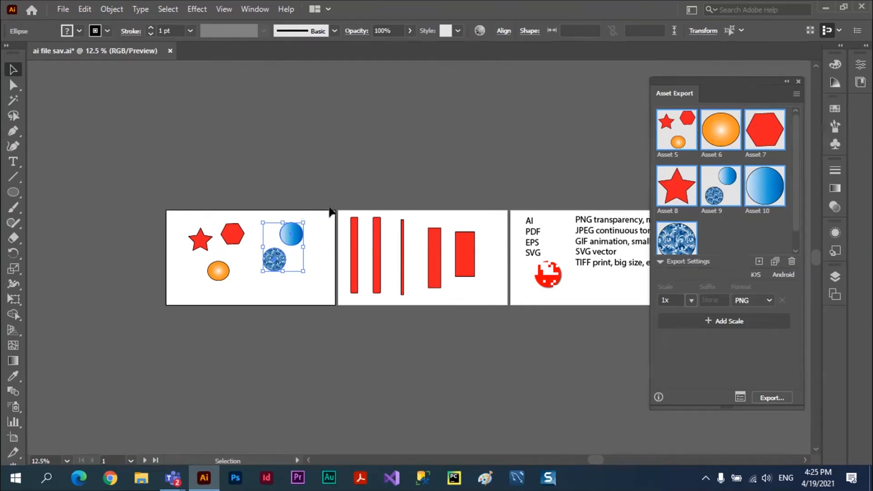
{"action": "left_click", "coordinate": [64, 8]}
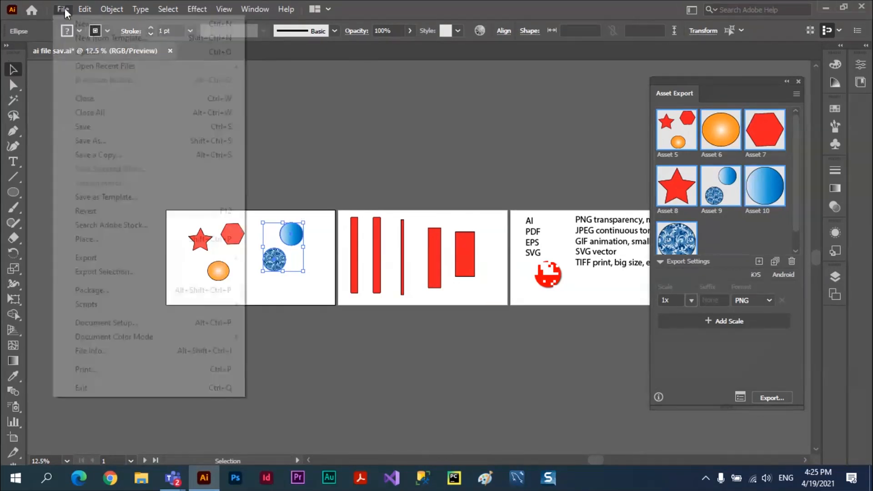
{"action": "left_click", "coordinate": [75, 10]}
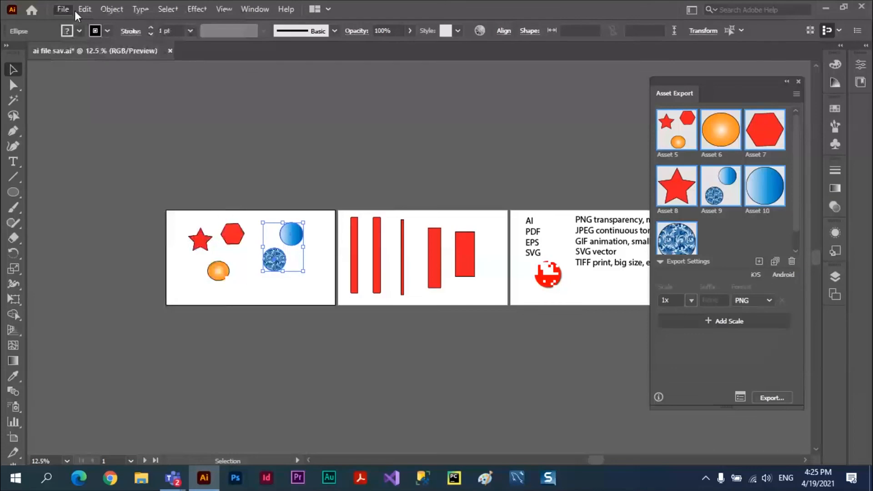
Step: Switch to the Microsoft Teams meeting and stop its recording
{"action": "left_click", "coordinate": [350, 146]}
{"action": "key", "text": "alt+Tab"}
{"action": "key", "text": "alt+Tab"}
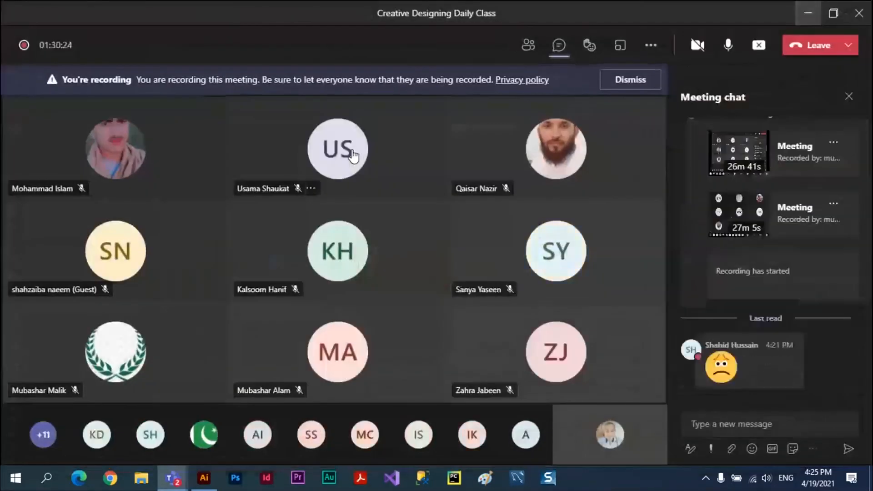
{"action": "left_click", "coordinate": [650, 45]}
{"action": "left_click", "coordinate": [686, 333]}
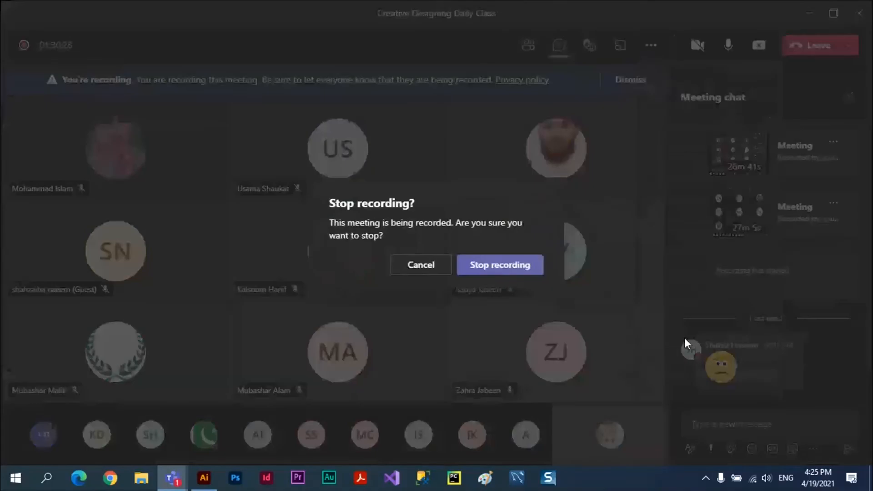